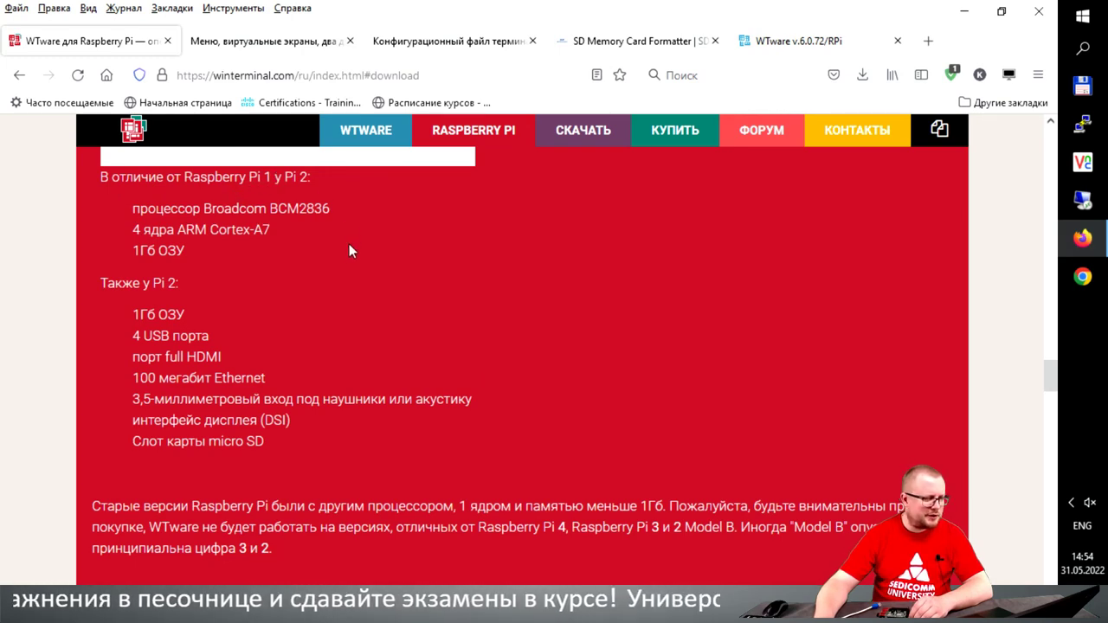
Step: Run the downloaded wtware.6.0.72.ru.exe installer from Firefox's recent downloads list
{"action": "scroll", "coordinate": [370, 333], "scroll_direction": "down", "scroll_amount": 6}
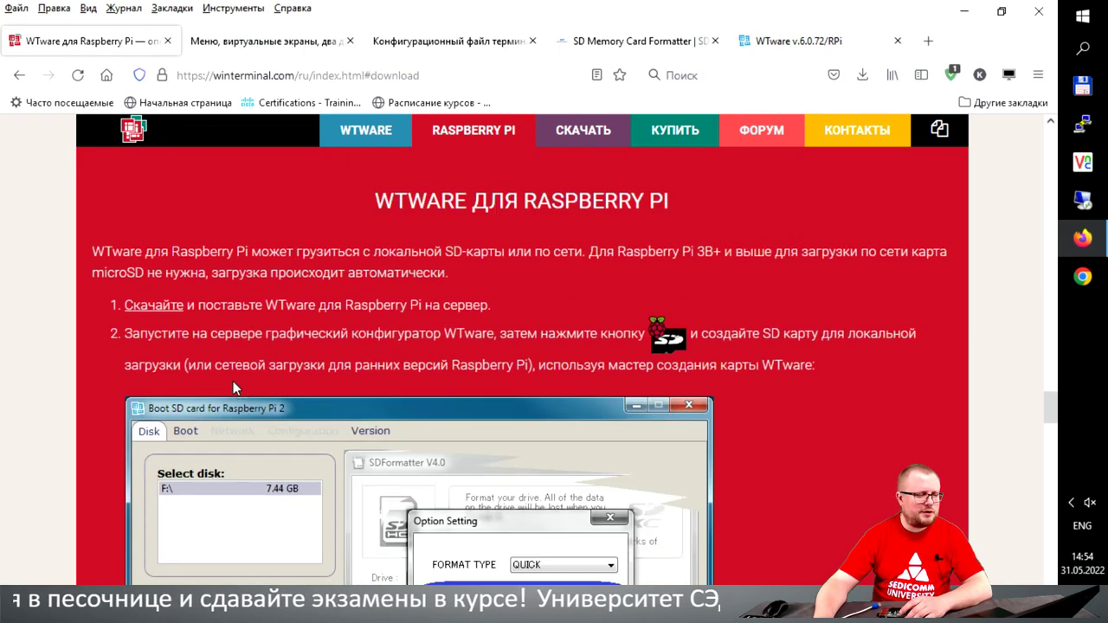
{"action": "scroll", "coordinate": [480, 337], "scroll_direction": "up", "scroll_amount": 10}
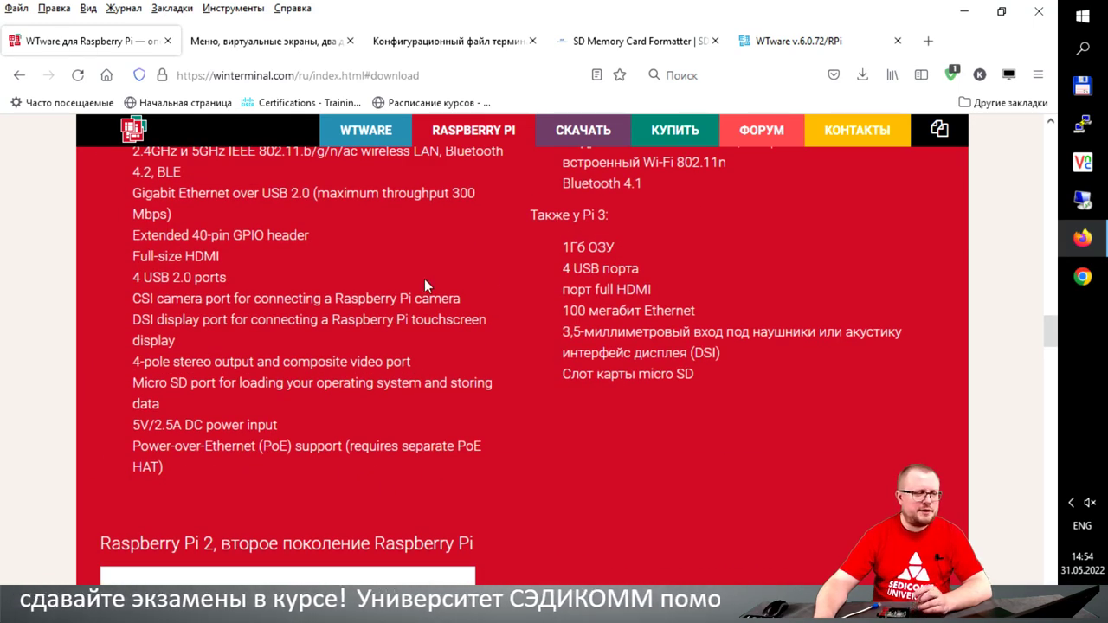
{"action": "scroll", "coordinate": [541, 350], "scroll_direction": "up", "scroll_amount": 3}
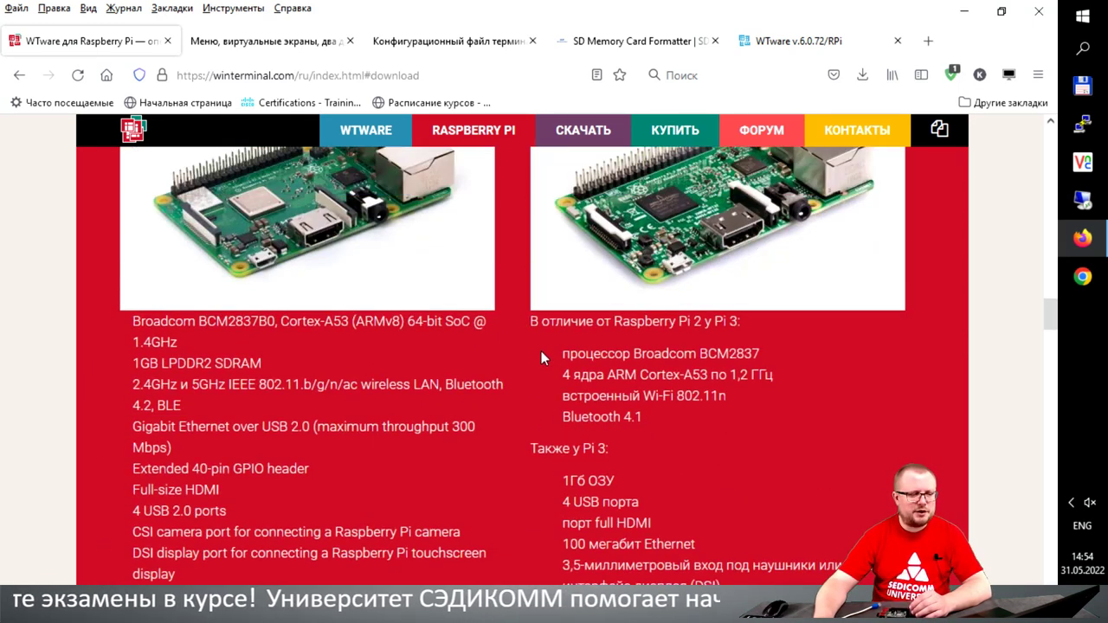
{"action": "left_click", "coordinate": [862, 76]}
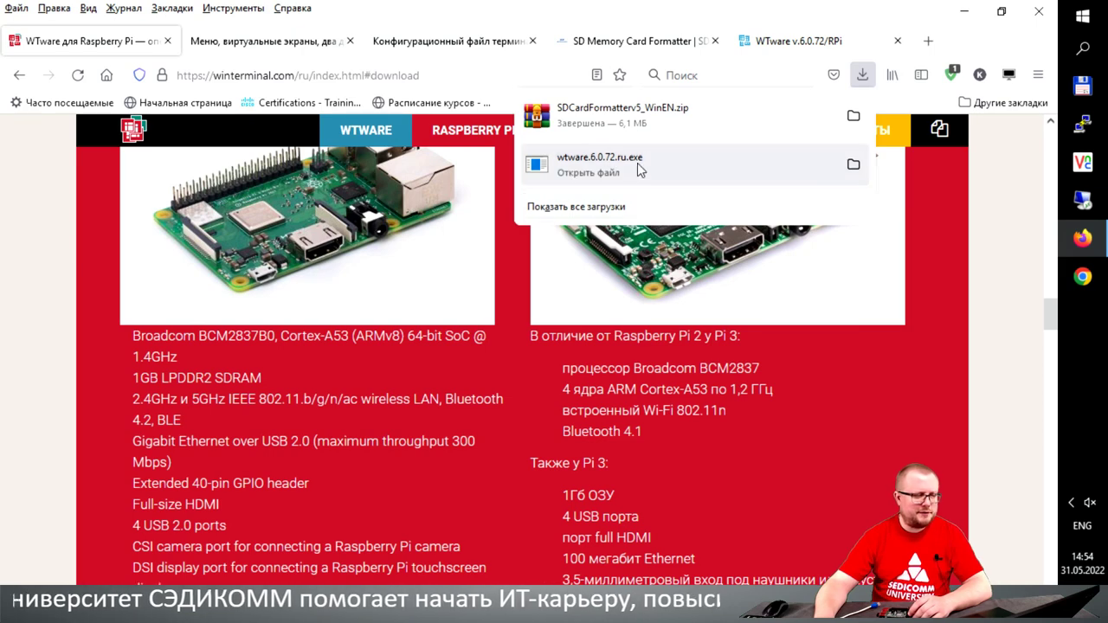
{"action": "left_click", "coordinate": [633, 169]}
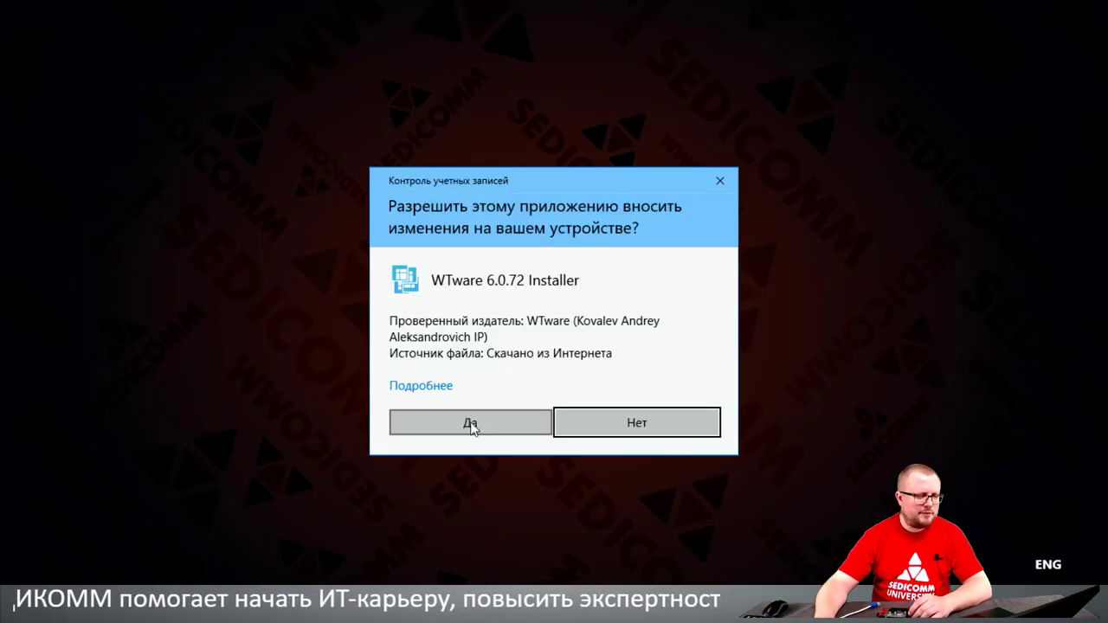
Step: Allow the WTware installer to run, then accept the welcome and default install-folder pages
{"action": "left_click", "coordinate": [472, 424]}
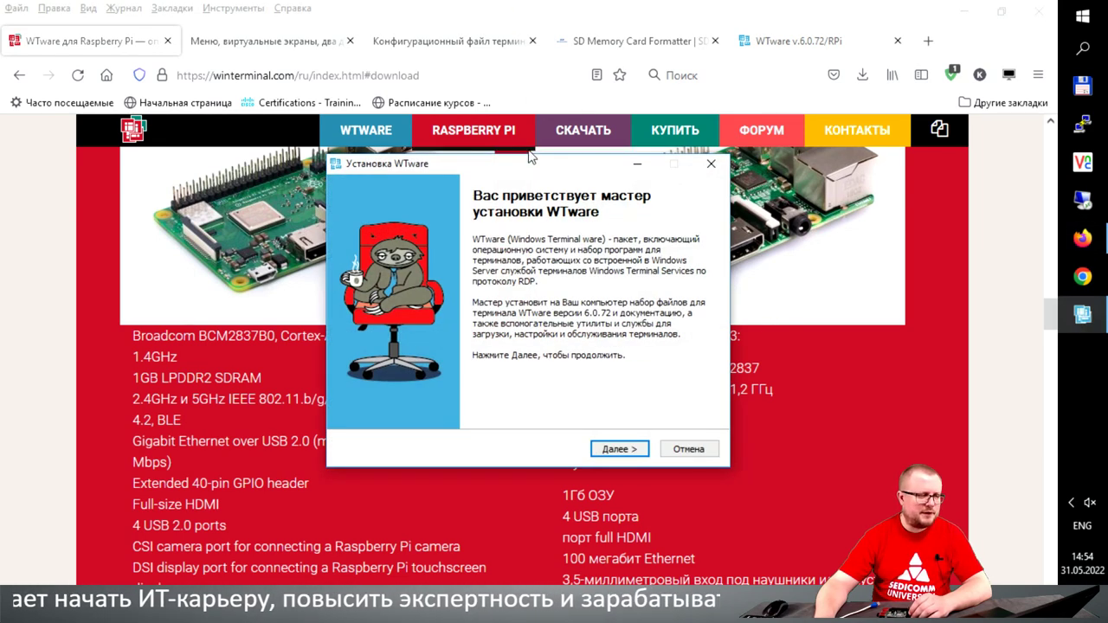
{"action": "left_click_drag", "start_coordinate": [530, 170], "coordinate": [274, 84]}
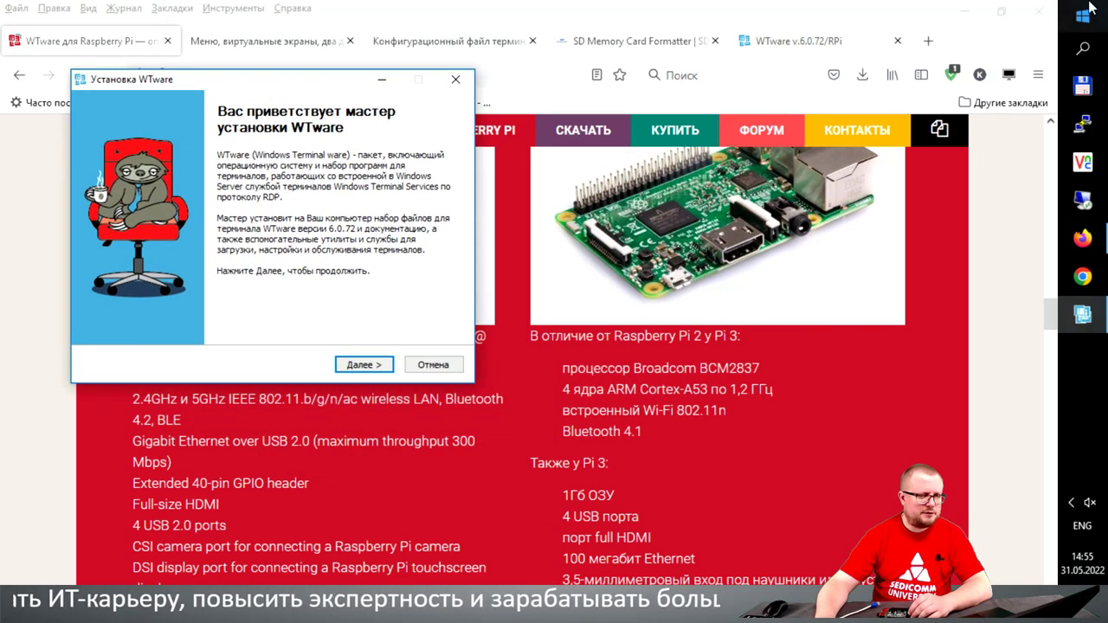
{"action": "left_click", "coordinate": [964, 13]}
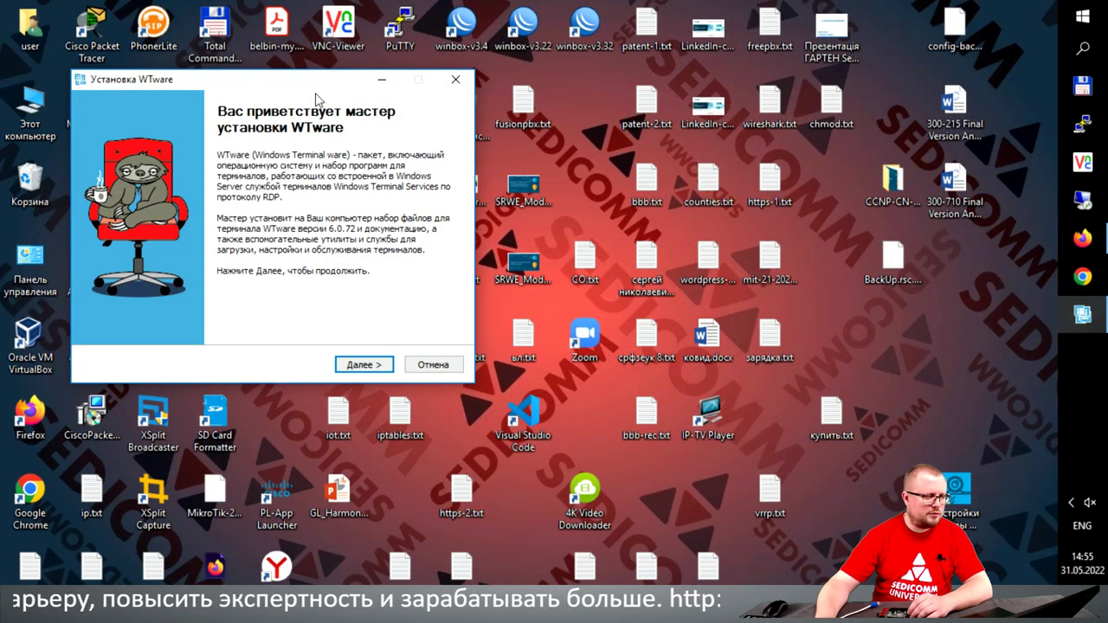
{"action": "left_click_drag", "start_coordinate": [304, 82], "coordinate": [318, 87]}
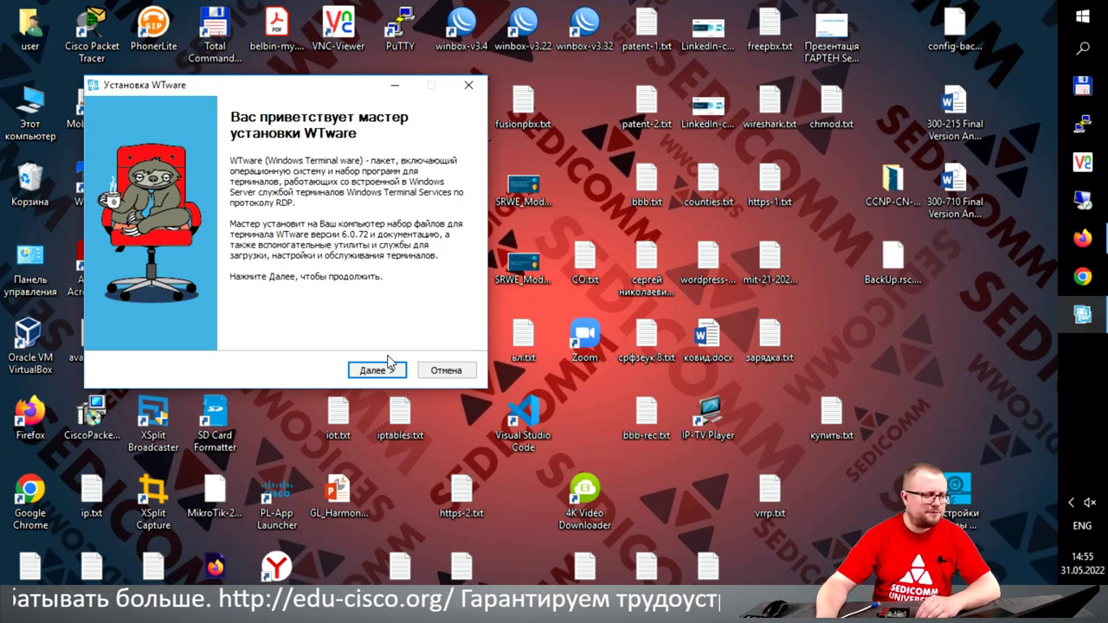
{"action": "left_click", "coordinate": [382, 369]}
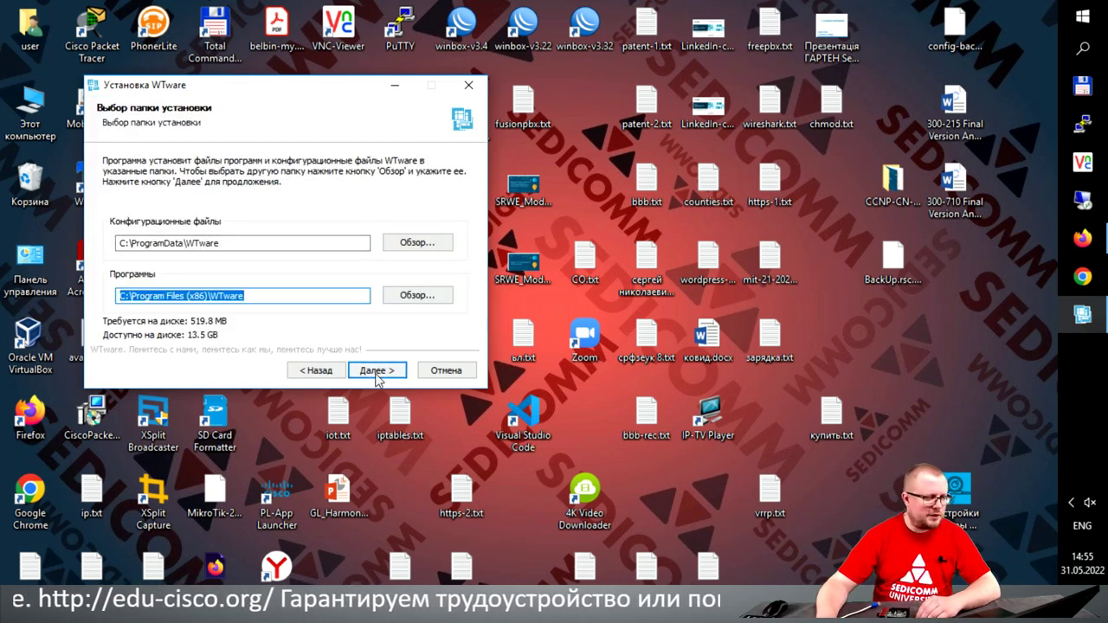
{"action": "left_click", "coordinate": [382, 372]}
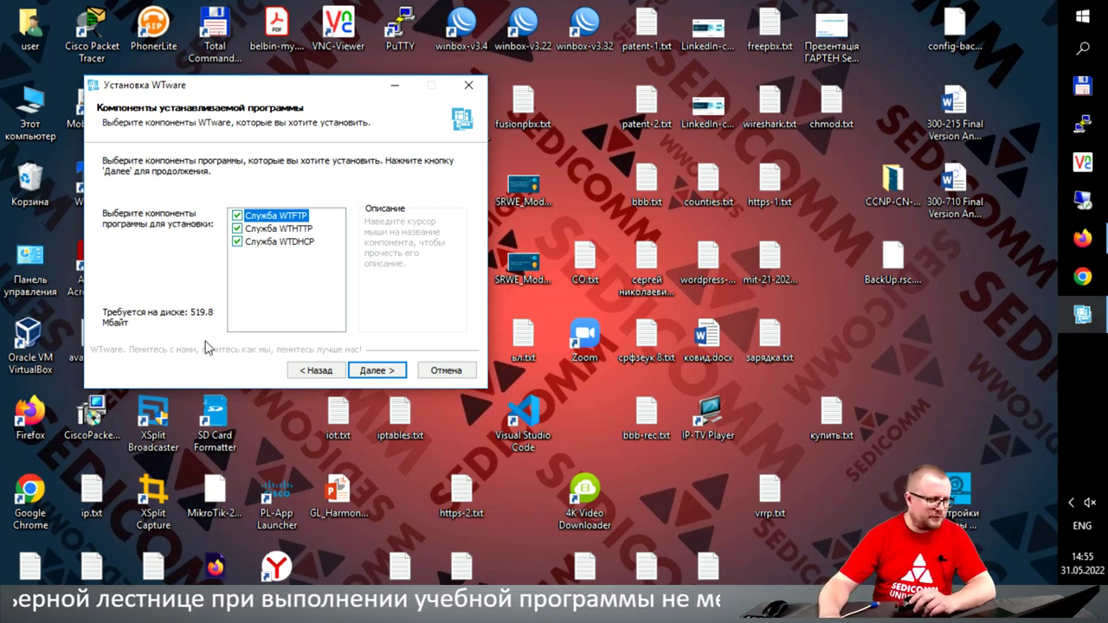
Step: Untick the WTFTP, WTHTTP and WTDHCP services and proceed to the server address page
{"action": "mouse_move", "coordinate": [310, 247]}
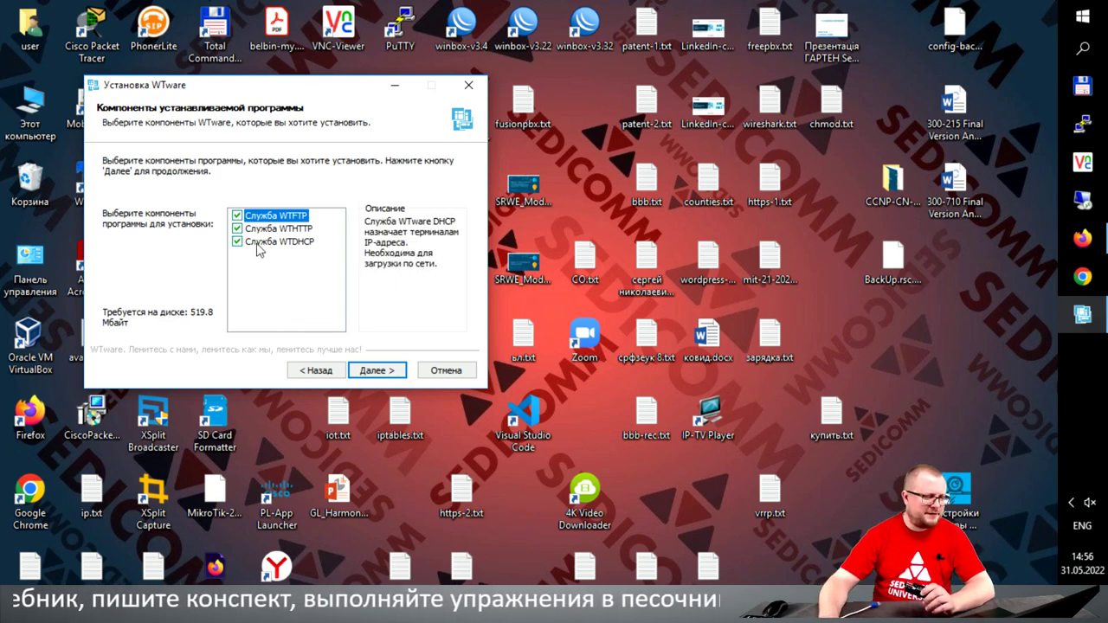
{"action": "left_click", "coordinate": [238, 215]}
{"action": "left_click", "coordinate": [237, 229]}
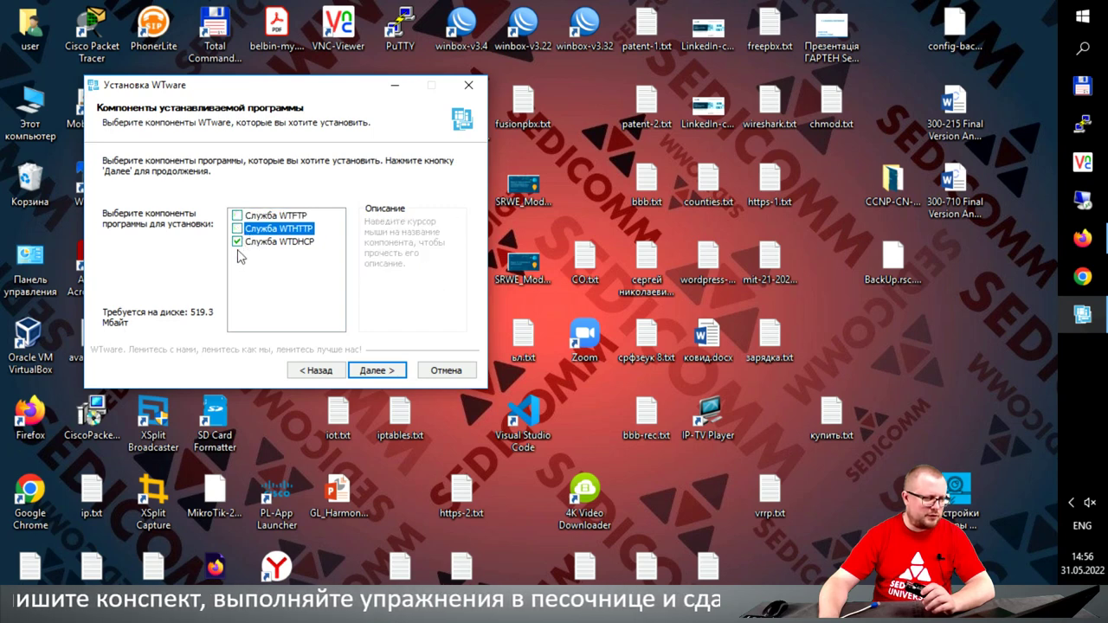
{"action": "left_click", "coordinate": [238, 243]}
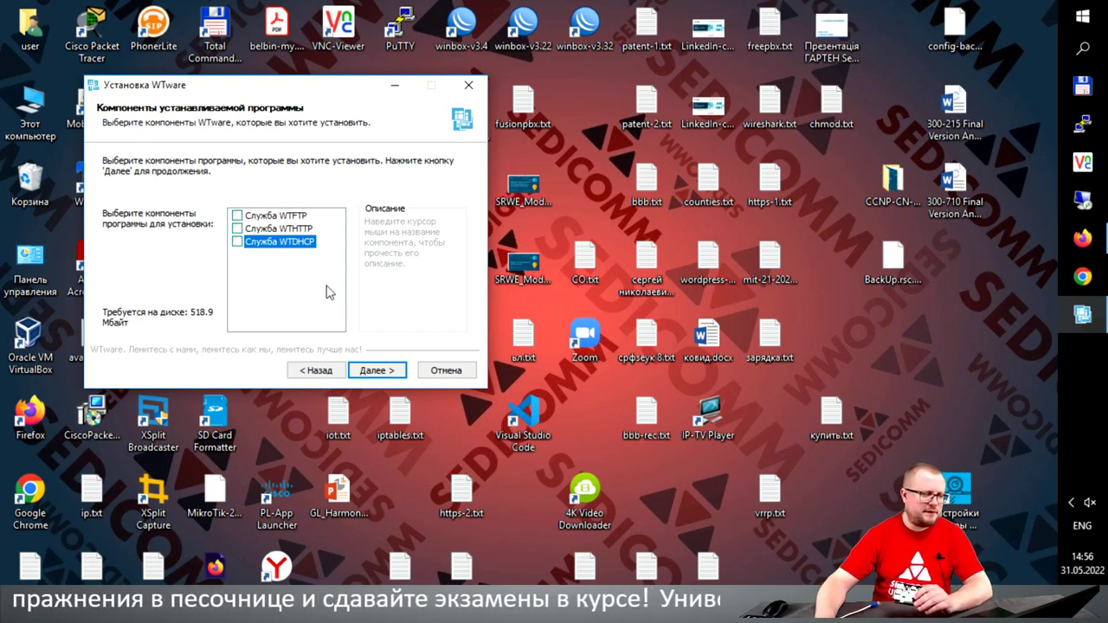
{"action": "left_click", "coordinate": [375, 370]}
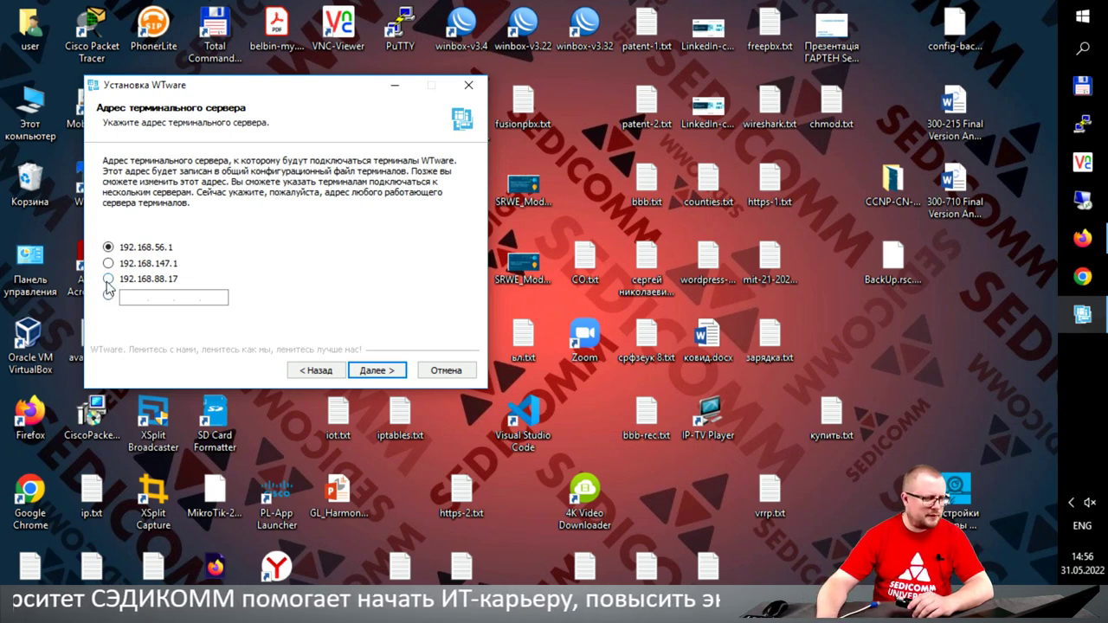
Step: Choose 192.168.88.17 as terminal server, install WTware 6.0.72 and finish the wizard
{"action": "left_click", "coordinate": [108, 278]}
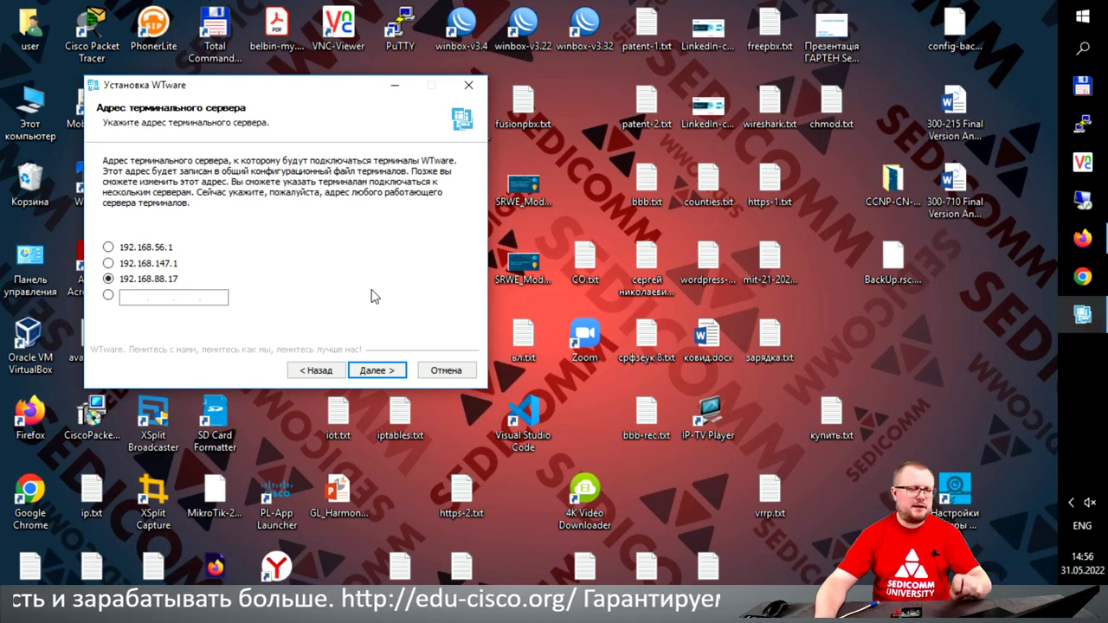
{"action": "left_click", "coordinate": [387, 372]}
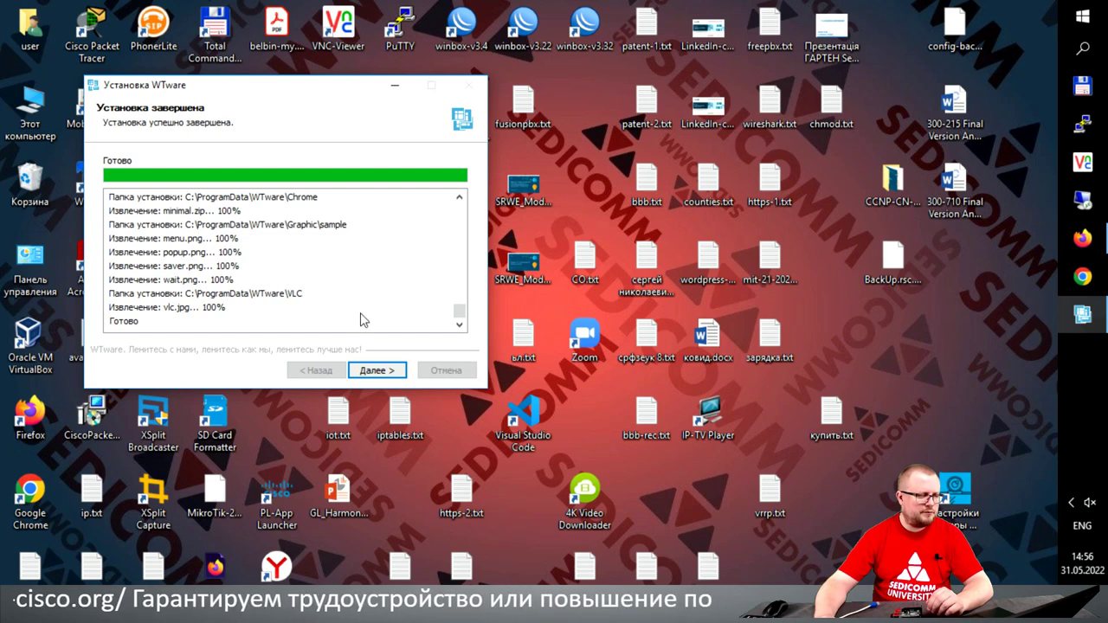
{"action": "left_click", "coordinate": [374, 371]}
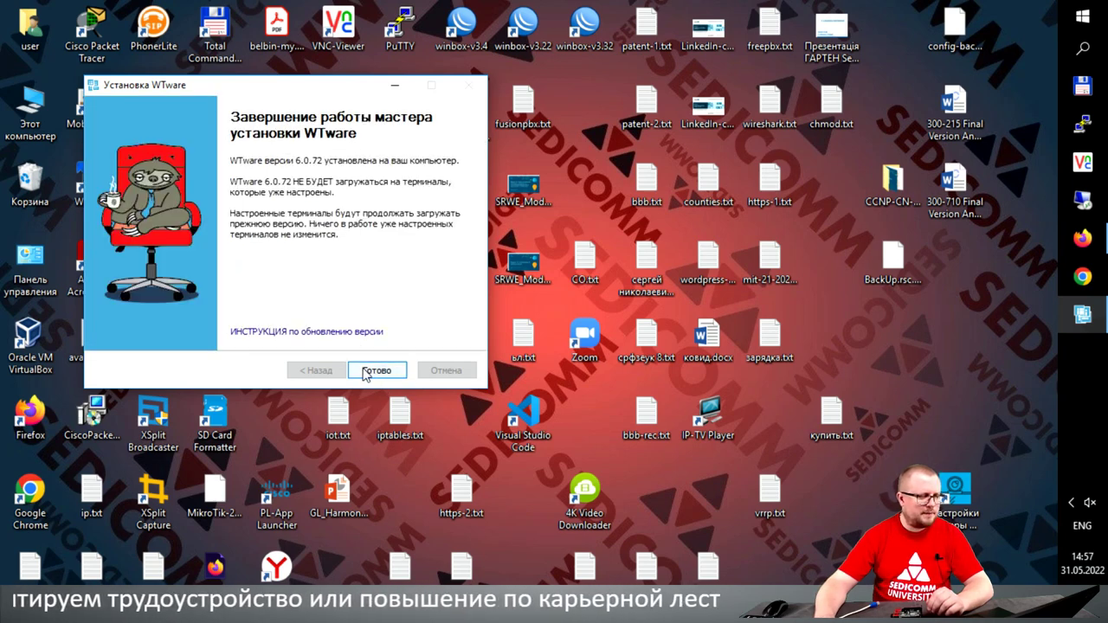
{"action": "left_click", "coordinate": [371, 374]}
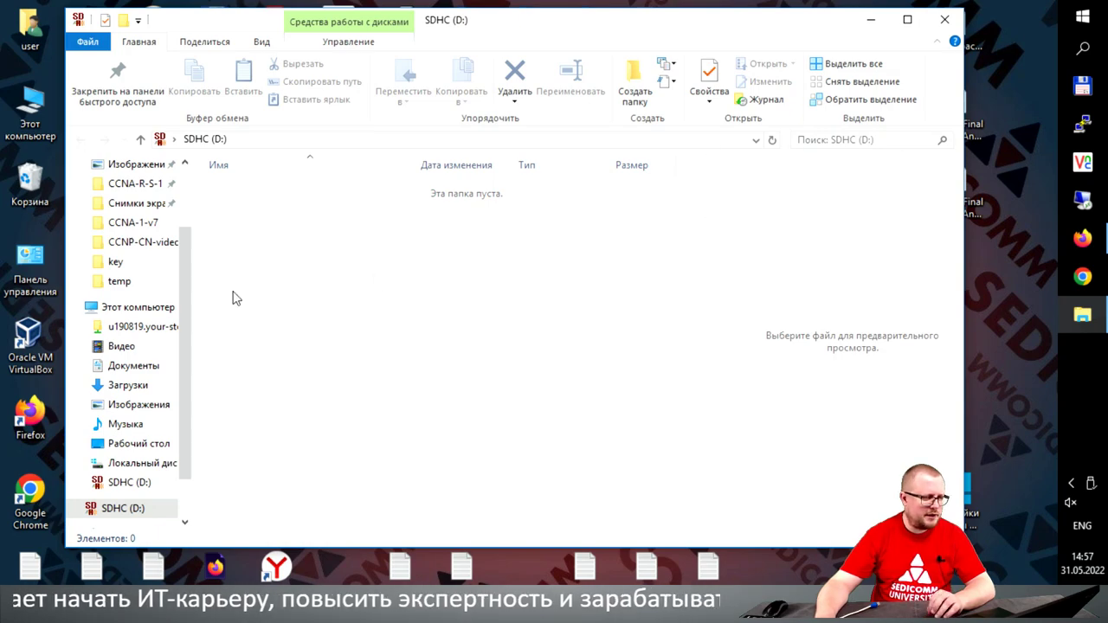
Step: Confirm the SDHC (D:) card is empty with 14.9 GB free, then close Explorer
{"action": "left_click", "coordinate": [148, 308]}
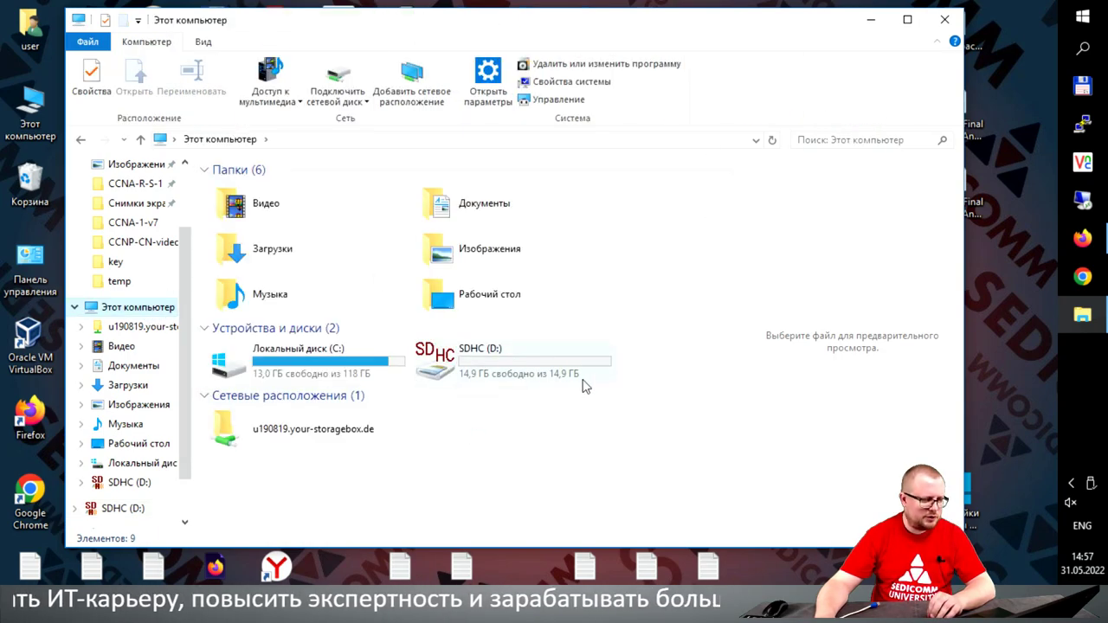
{"action": "left_click", "coordinate": [945, 19]}
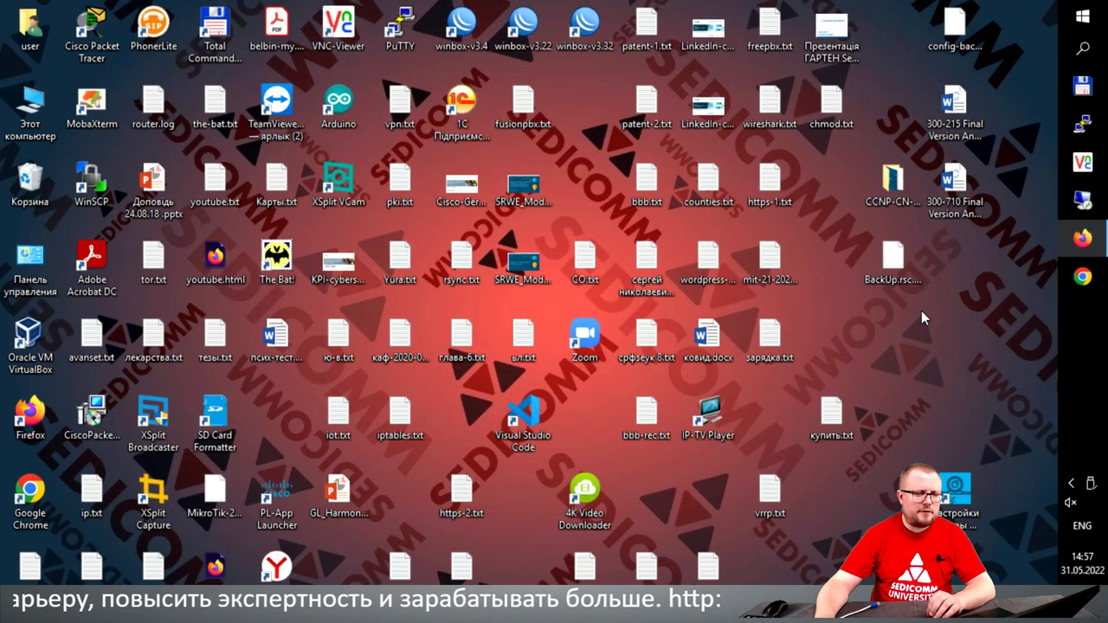
Step: Launch Конфигуратор from the WTware folder in the Start menu
{"action": "left_click", "coordinate": [1082, 14]}
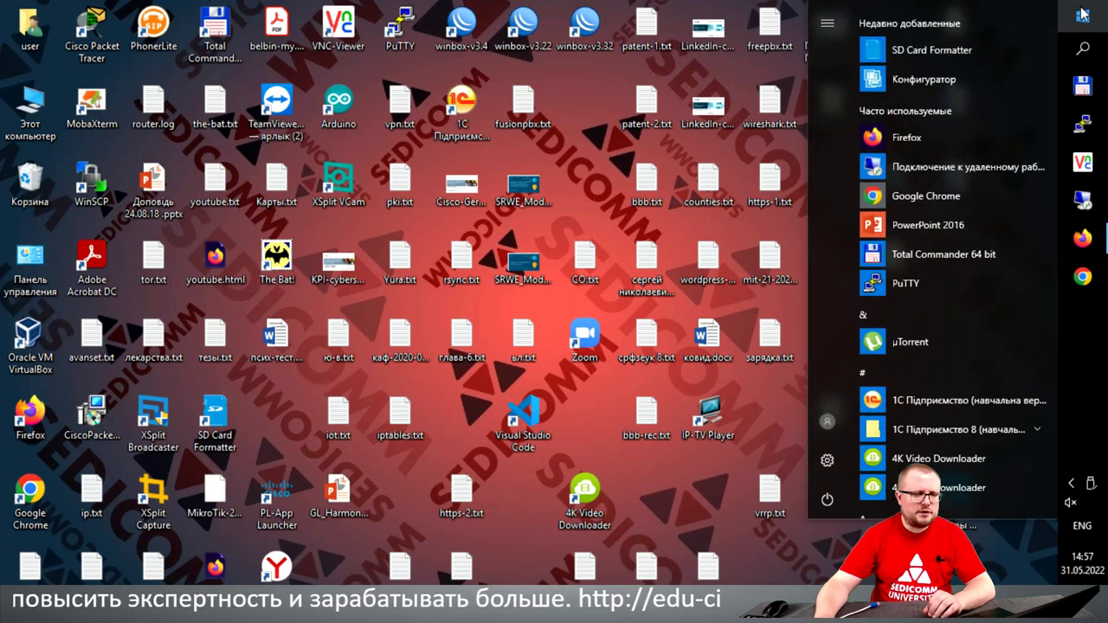
{"action": "scroll", "coordinate": [907, 378], "scroll_direction": "down", "scroll_amount": 8}
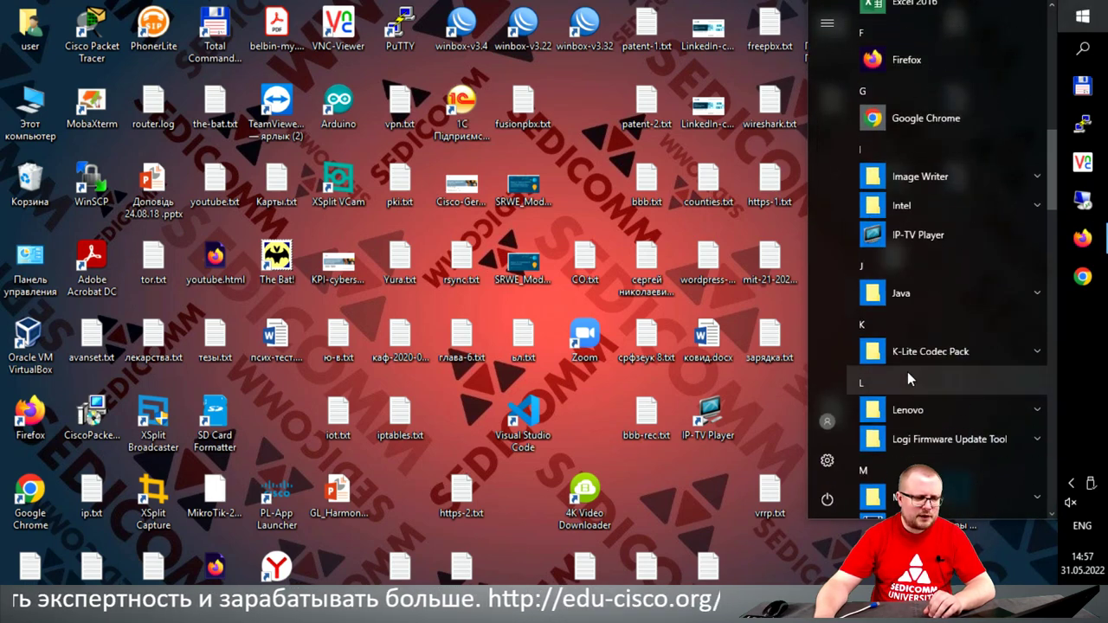
{"action": "scroll", "coordinate": [945, 408], "scroll_direction": "down", "scroll_amount": 12}
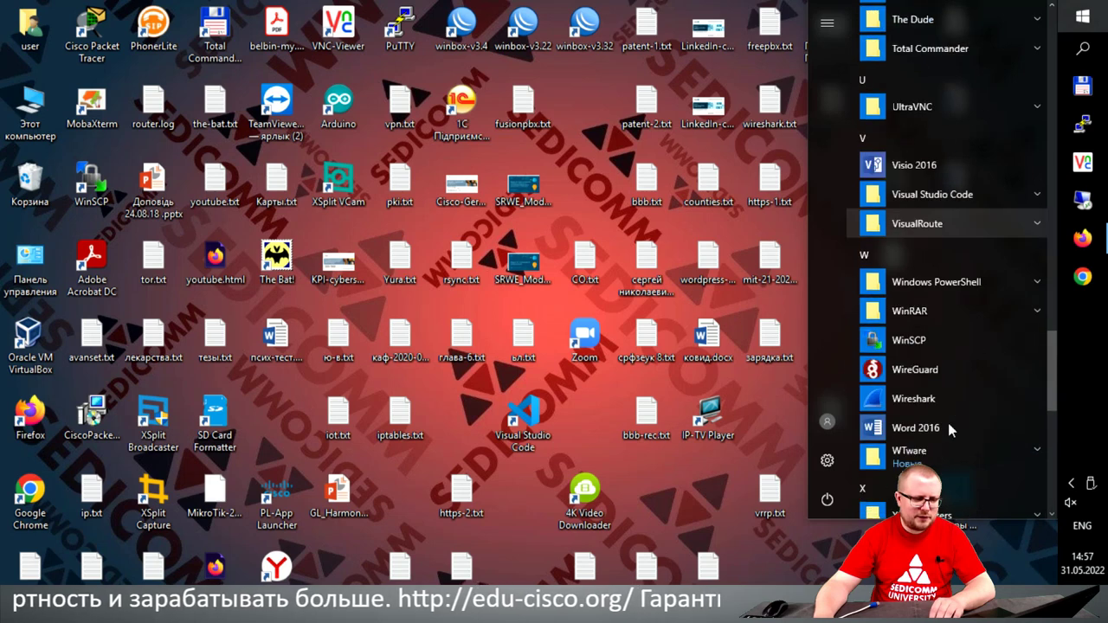
{"action": "scroll", "coordinate": [949, 424], "scroll_direction": "down", "scroll_amount": 2}
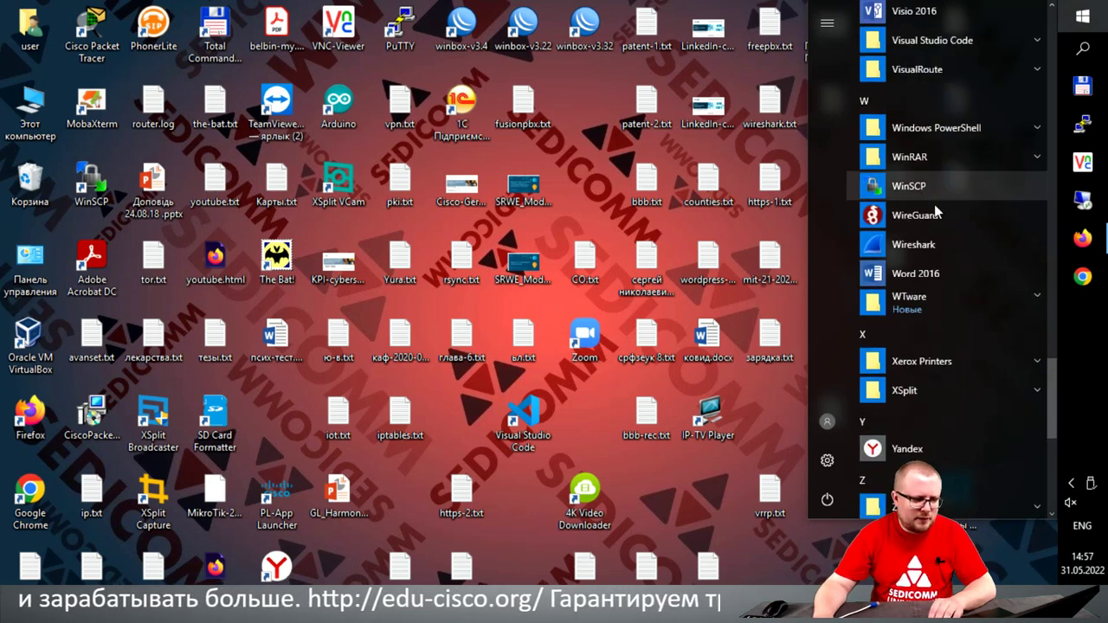
{"action": "left_click", "coordinate": [946, 303]}
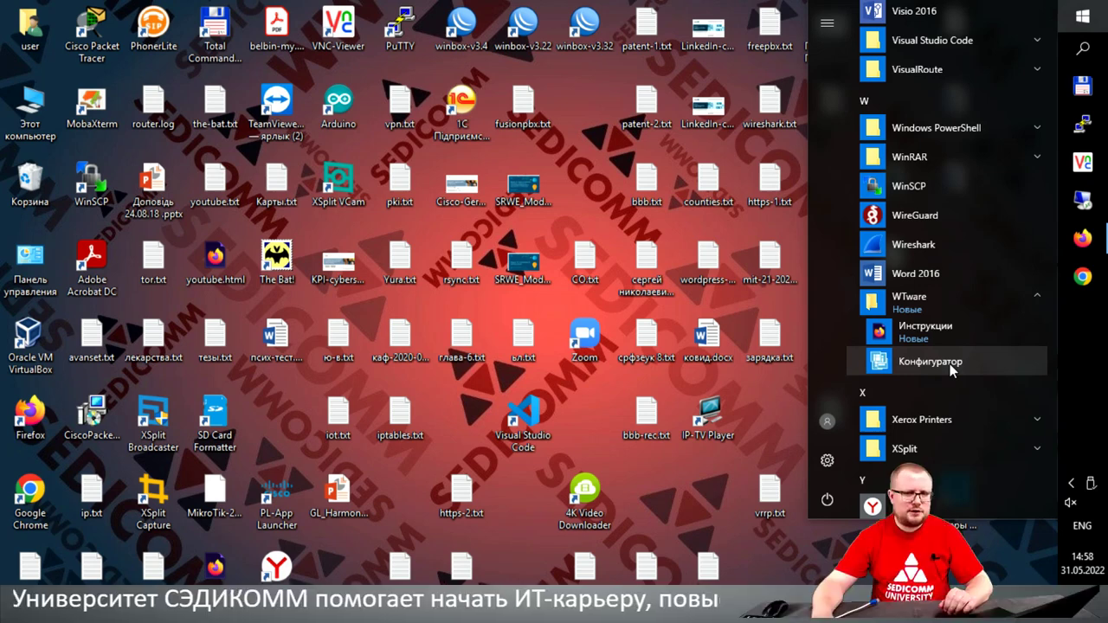
{"action": "left_click", "coordinate": [949, 364]}
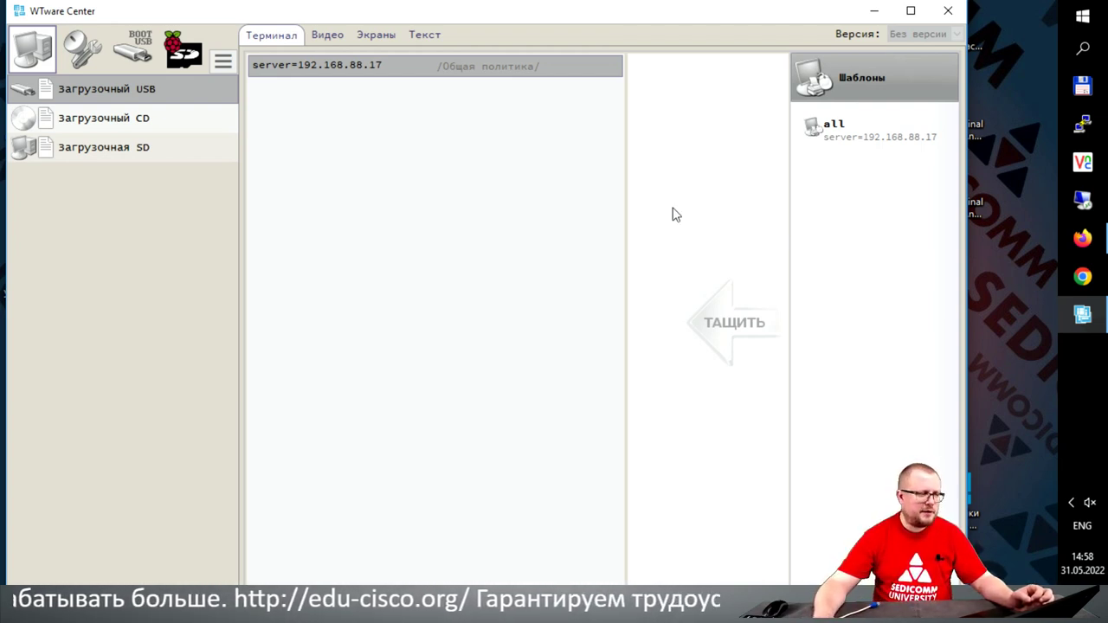
Step: Open the Raspberry Pi SD card wizard, shorten its window and move it to the top
{"action": "left_click", "coordinate": [186, 58]}
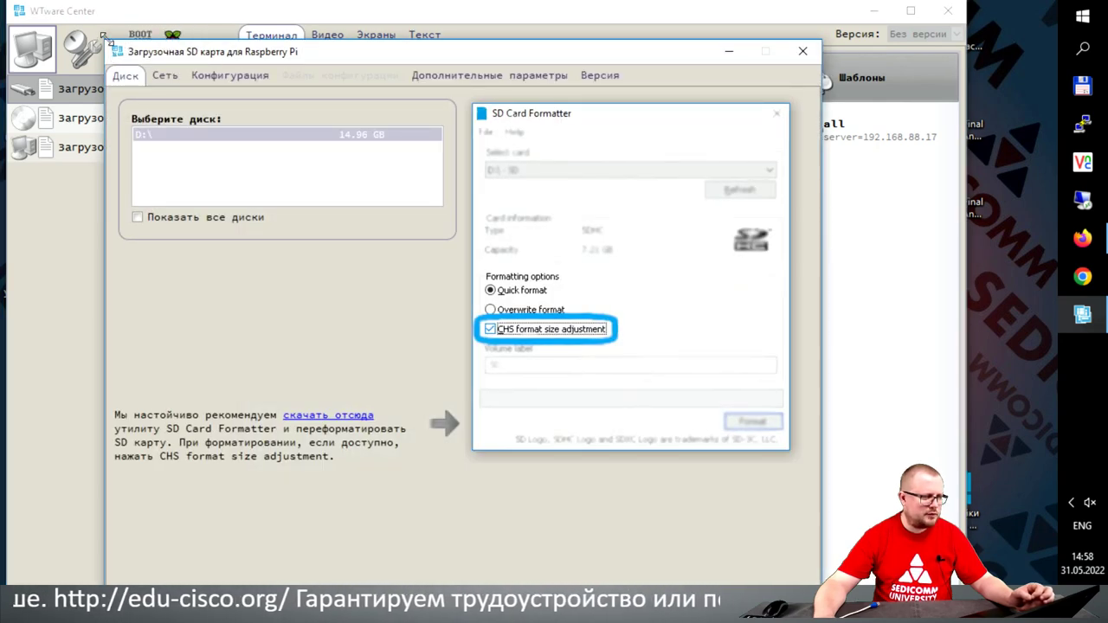
{"action": "left_click_drag", "start_coordinate": [107, 41], "coordinate": [108, 182]}
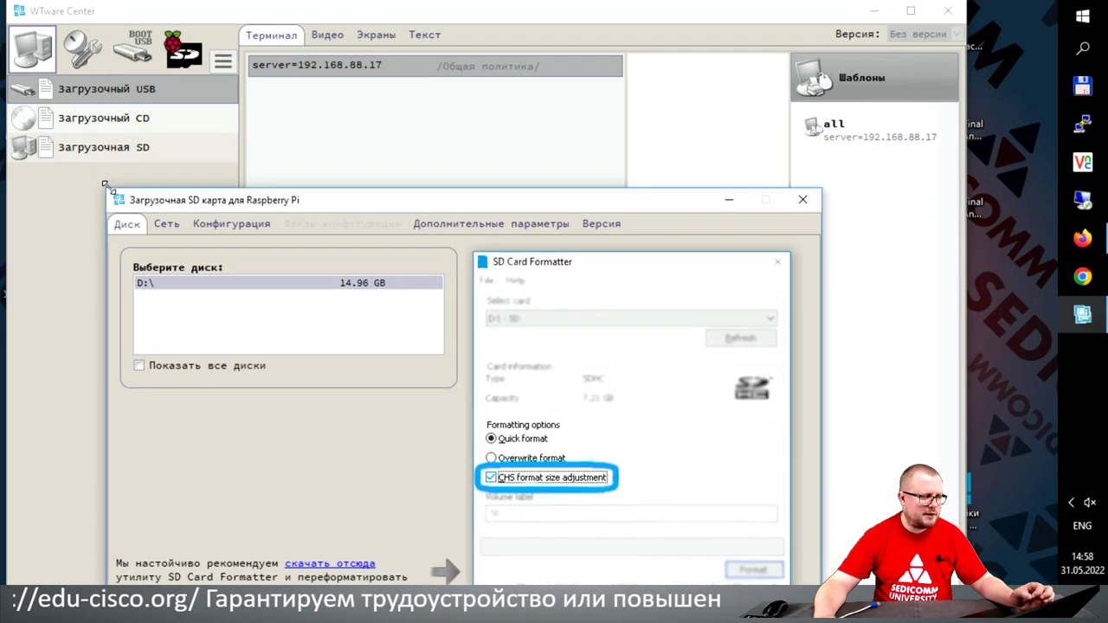
{"action": "left_click_drag", "start_coordinate": [206, 191], "coordinate": [123, 40]}
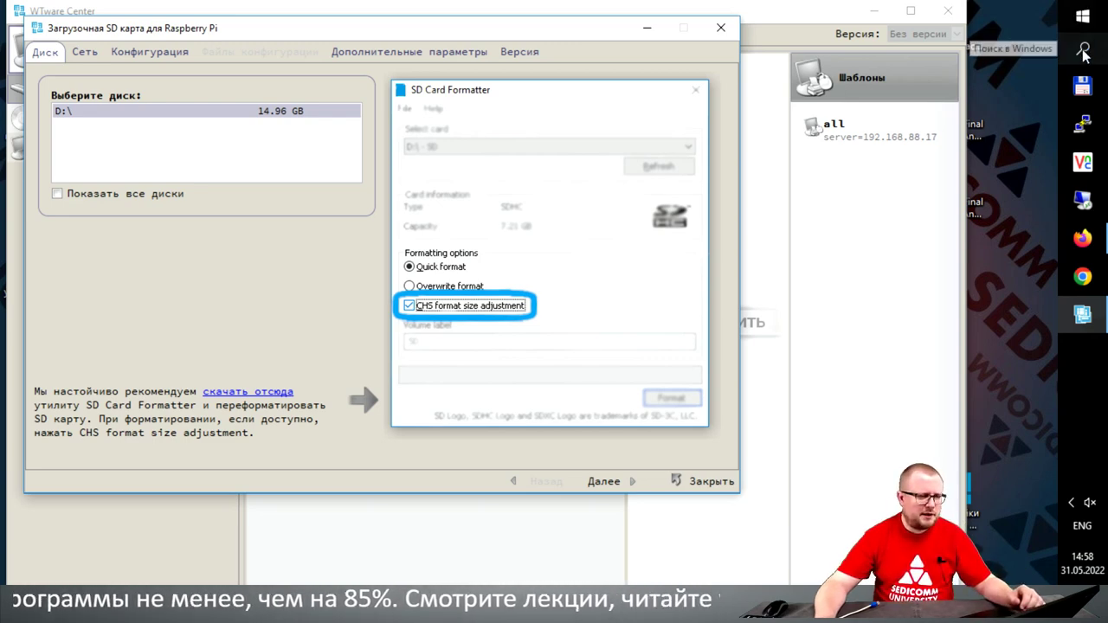
Step: Launch SD Card Formatter from Start with administrator rights
{"action": "left_click", "coordinate": [1083, 17]}
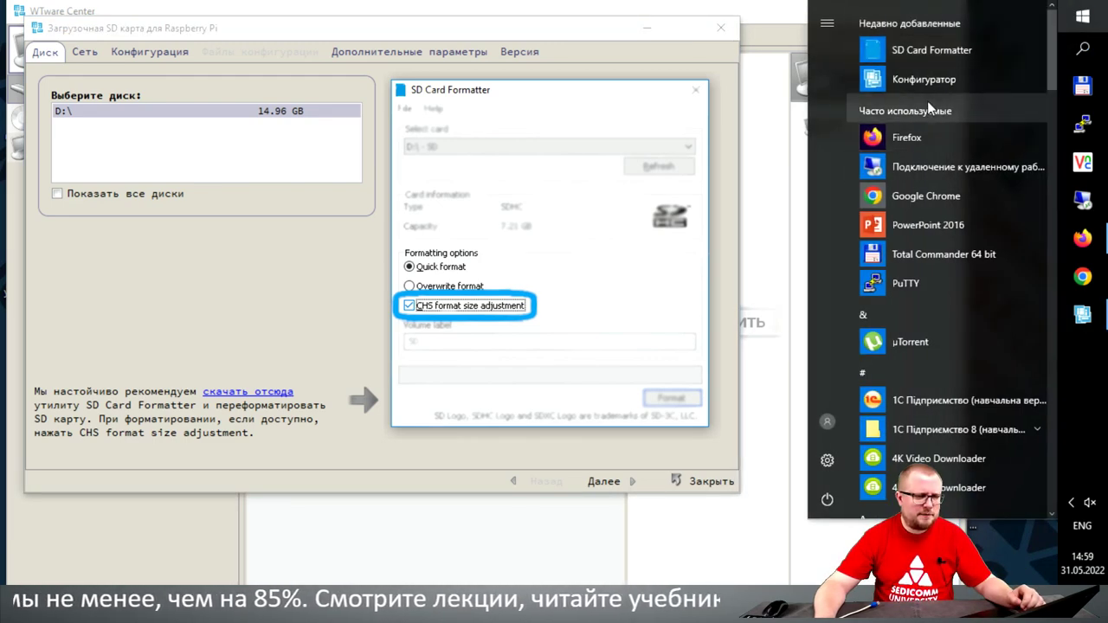
{"action": "left_click", "coordinate": [993, 51]}
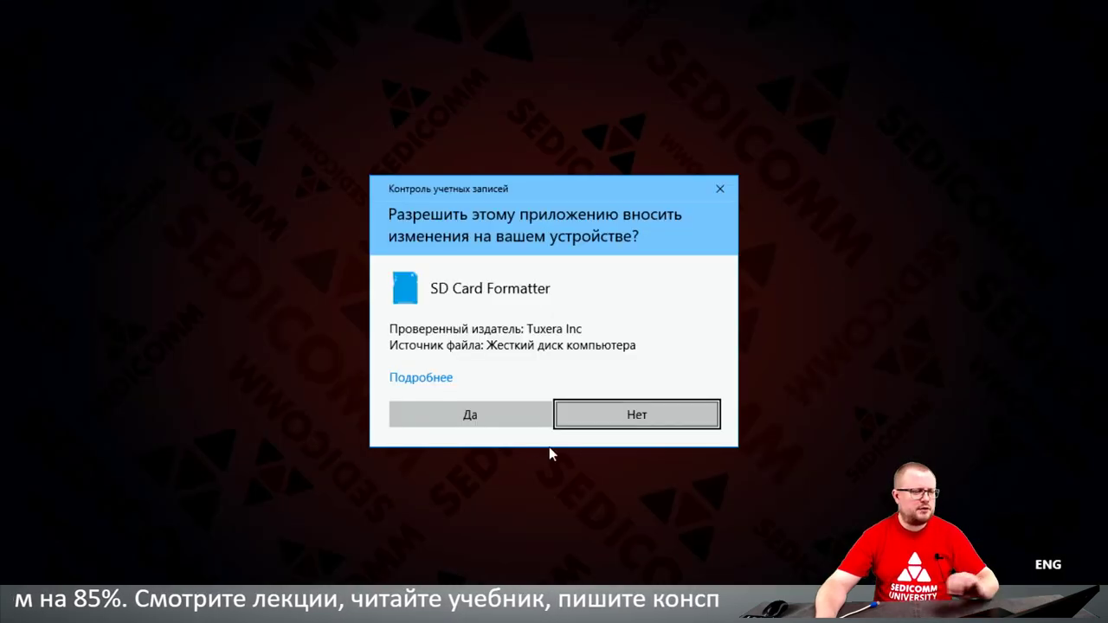
{"action": "left_click", "coordinate": [511, 418]}
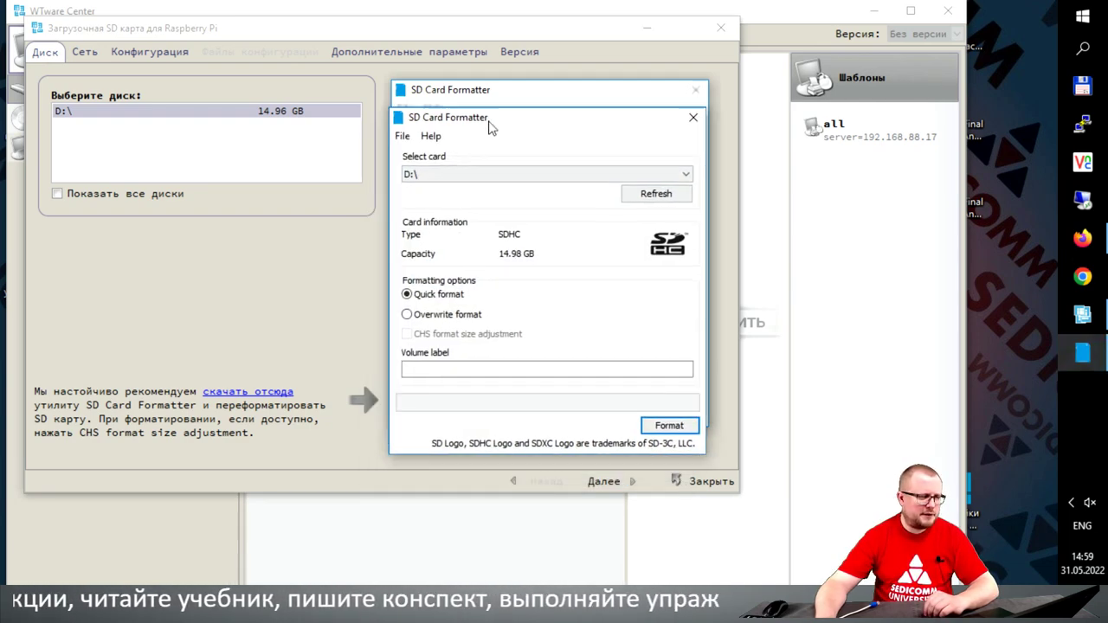
Step: Place the formatter window beside the WTware wizard, clear of its disk list
{"action": "left_click_drag", "start_coordinate": [487, 102], "coordinate": [287, 92]}
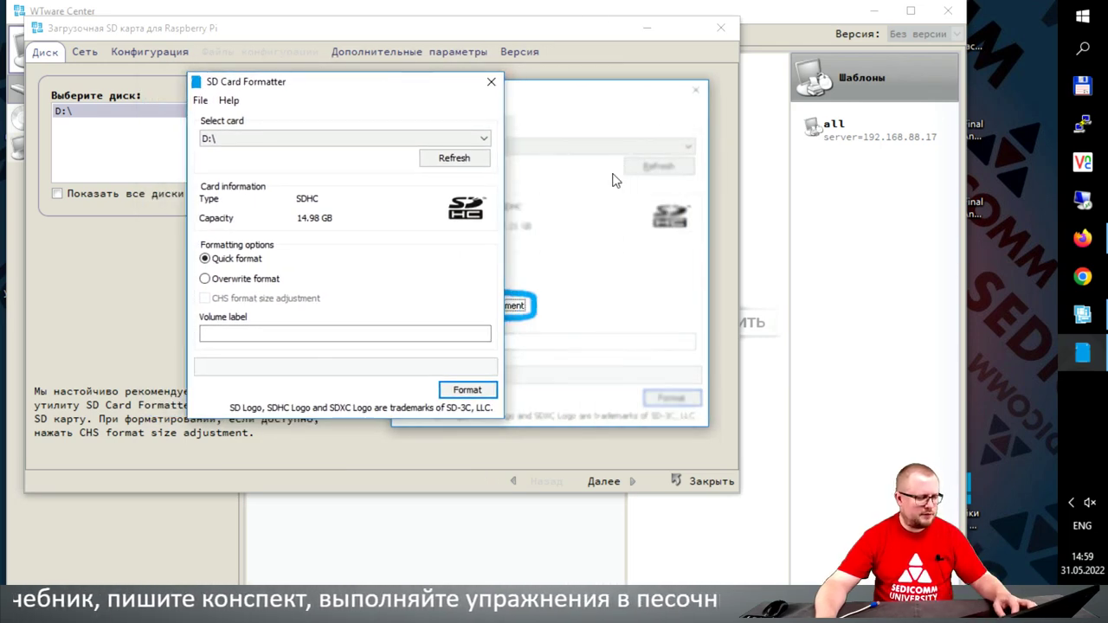
{"action": "key", "text": "super+d"}
{"action": "left_click", "coordinate": [1082, 351]}
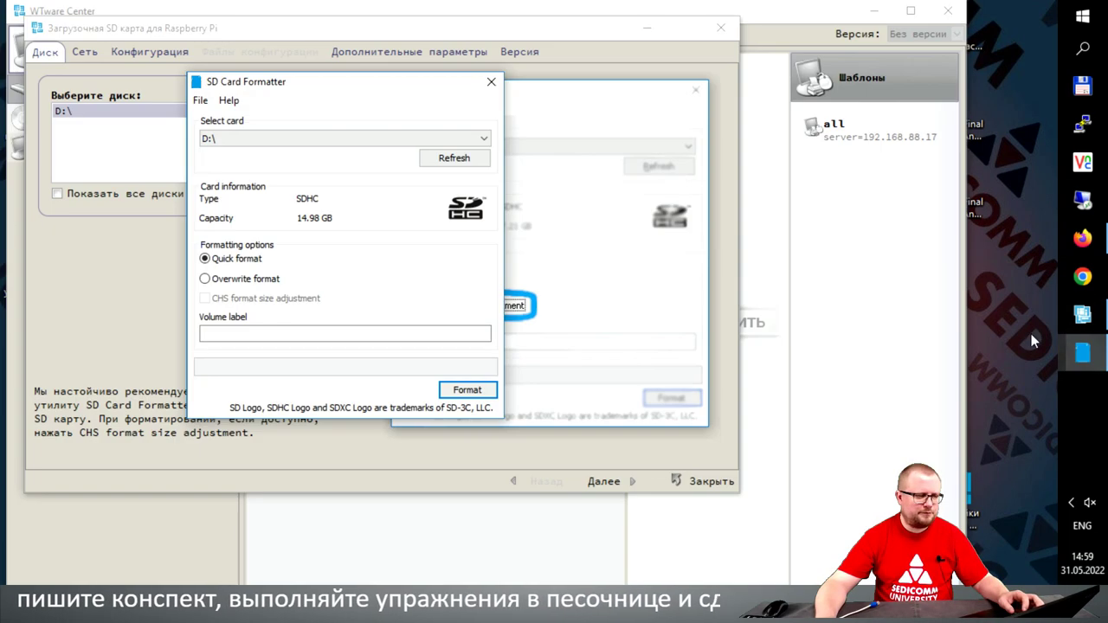
{"action": "left_click_drag", "start_coordinate": [356, 89], "coordinate": [308, 61]}
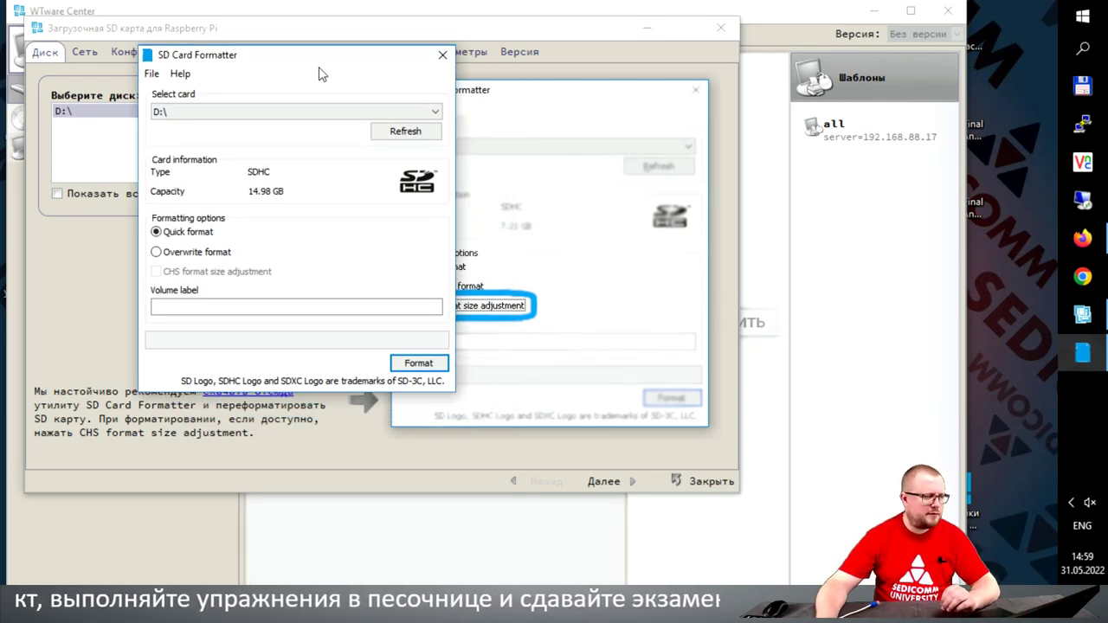
{"action": "left_click_drag", "start_coordinate": [276, 62], "coordinate": [531, 94]}
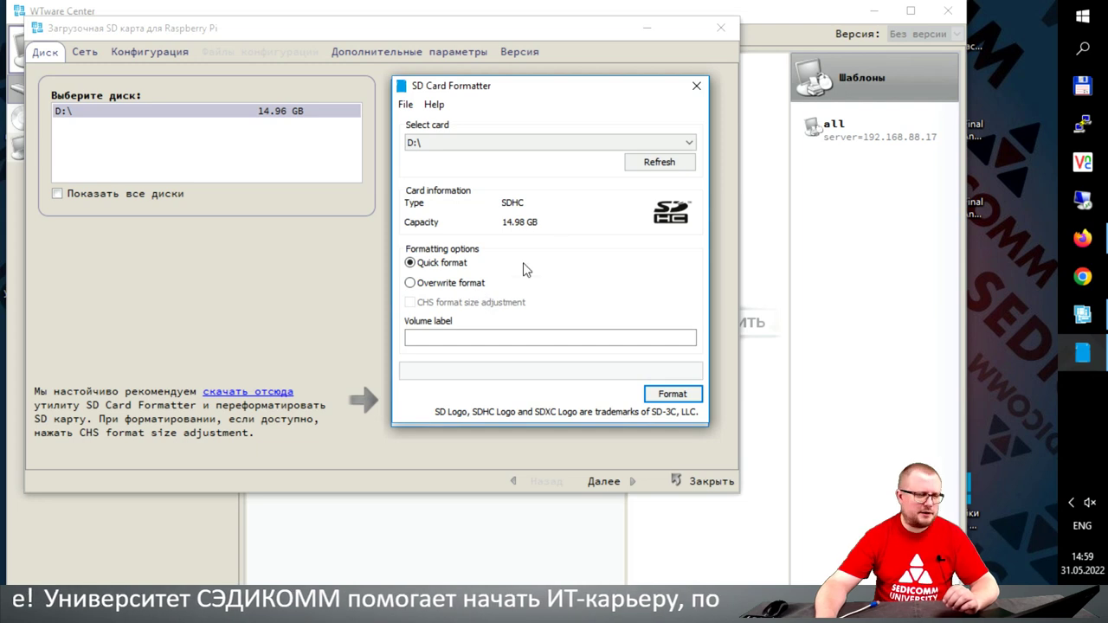
Step: Quick-format the D:\ card to FAT32, confirming the data erase
{"action": "left_click", "coordinate": [666, 396]}
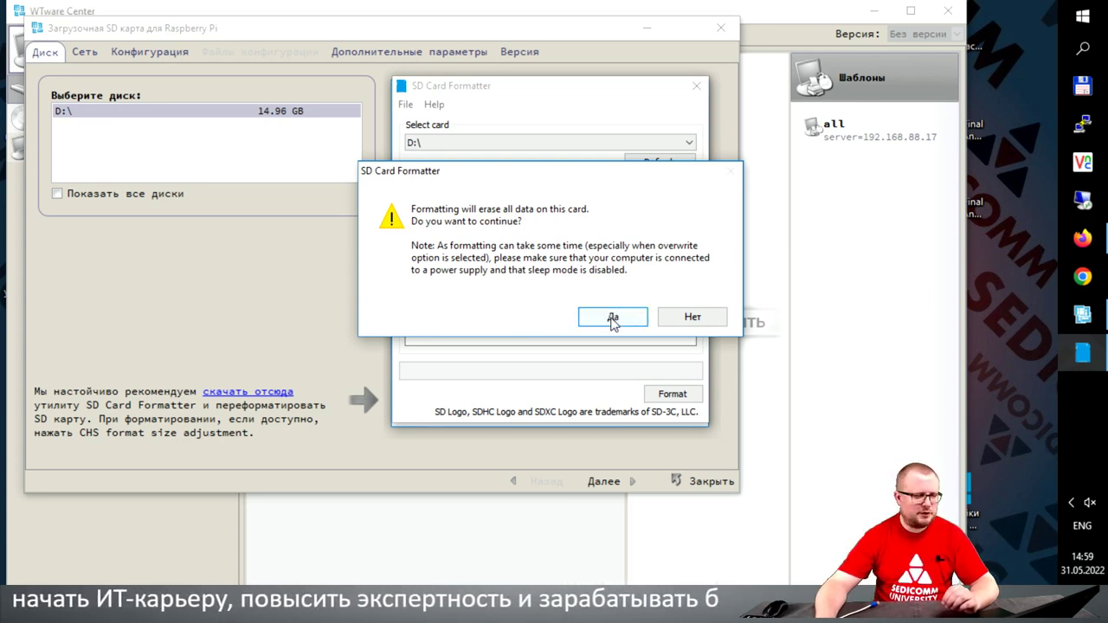
{"action": "left_click", "coordinate": [612, 317]}
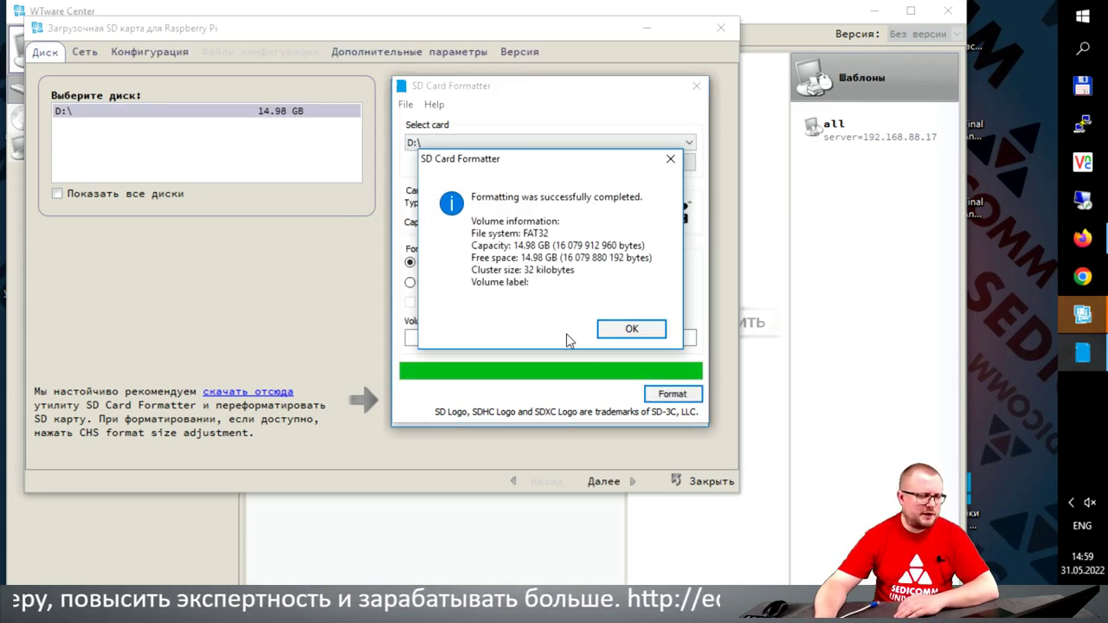
{"action": "left_click", "coordinate": [621, 328]}
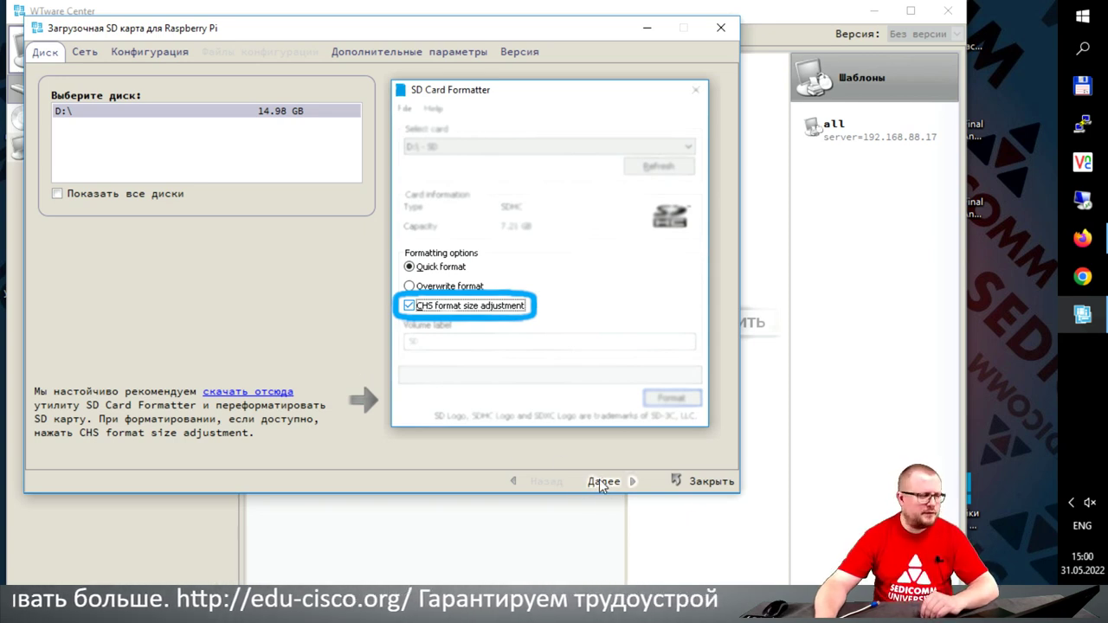
Step: Advance the SD card wizard from the Диск tab to the Сеть network settings
{"action": "left_click", "coordinate": [604, 483]}
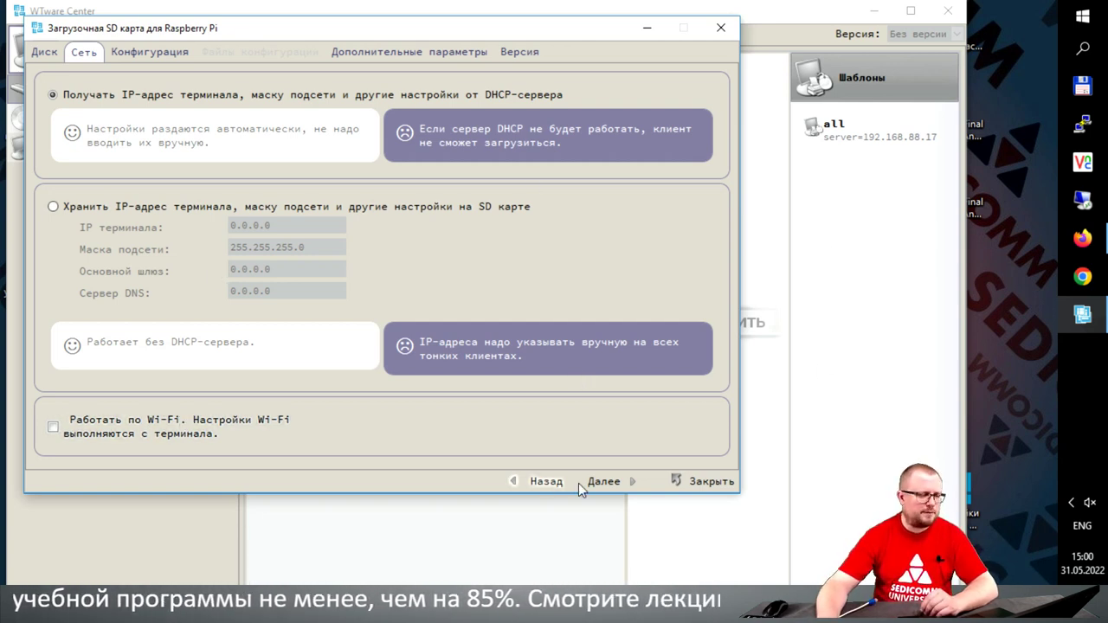
Step: Advance to the configuration page, where TFTP download via DHCP is the current source
{"action": "left_click", "coordinate": [605, 481]}
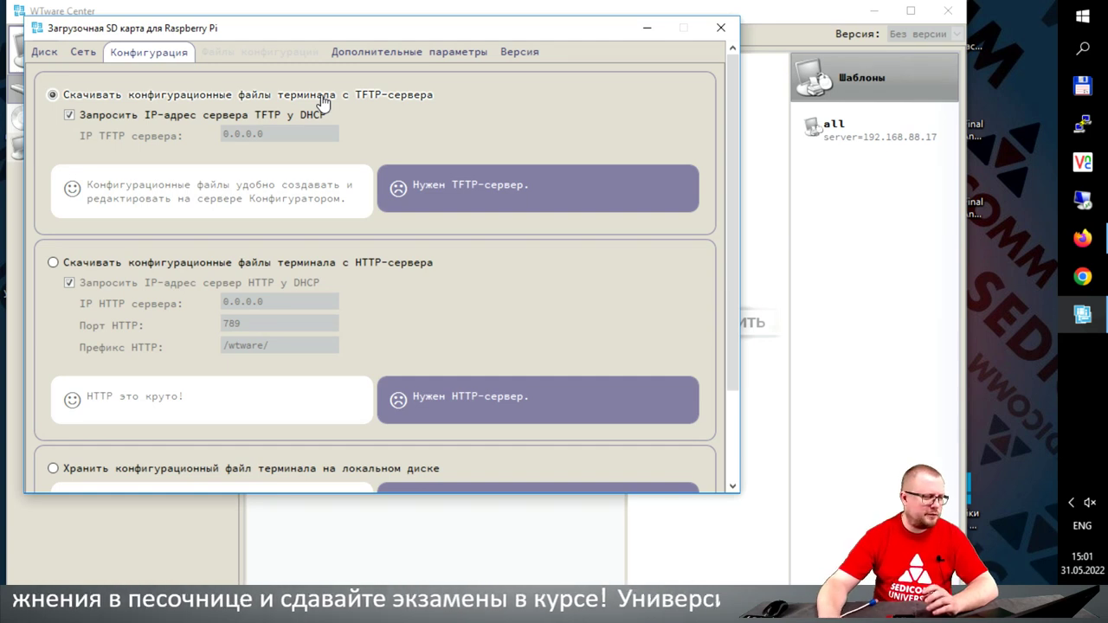
Step: Choose to store the terminal configuration file on the local disk and continue to configuration files
{"action": "scroll", "coordinate": [411, 295], "scroll_direction": "down", "scroll_amount": 3}
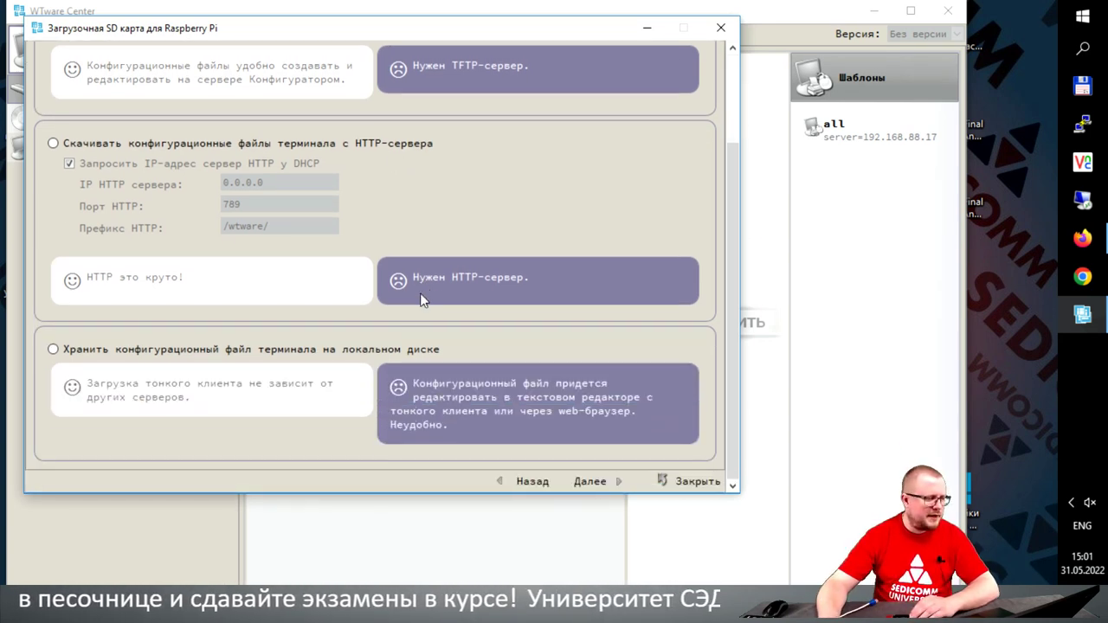
{"action": "left_click", "coordinate": [53, 349]}
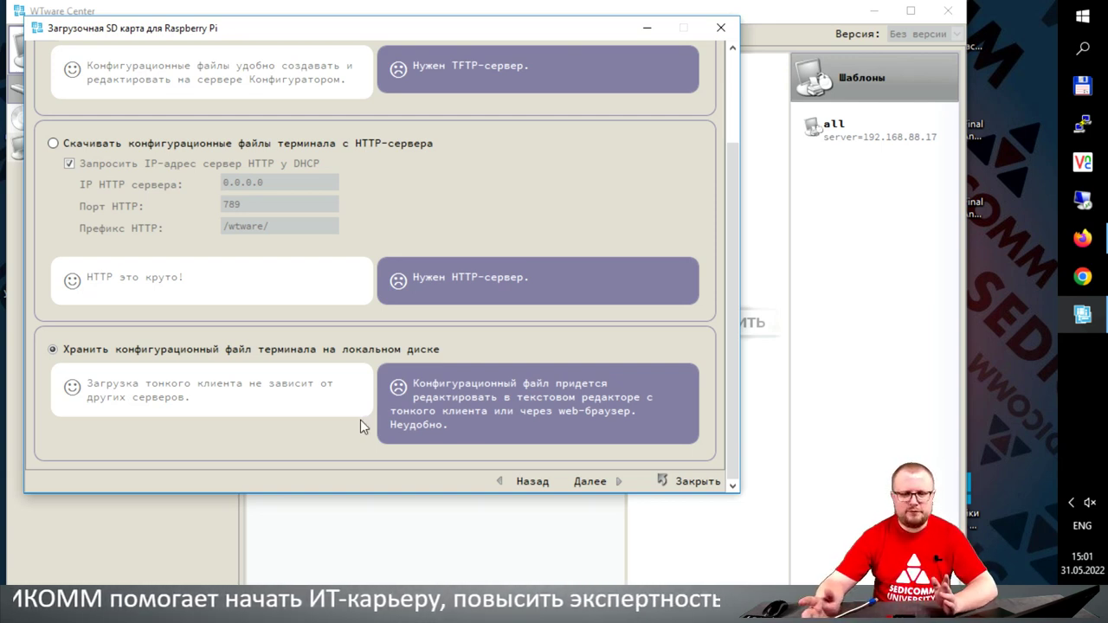
{"action": "left_click", "coordinate": [588, 483]}
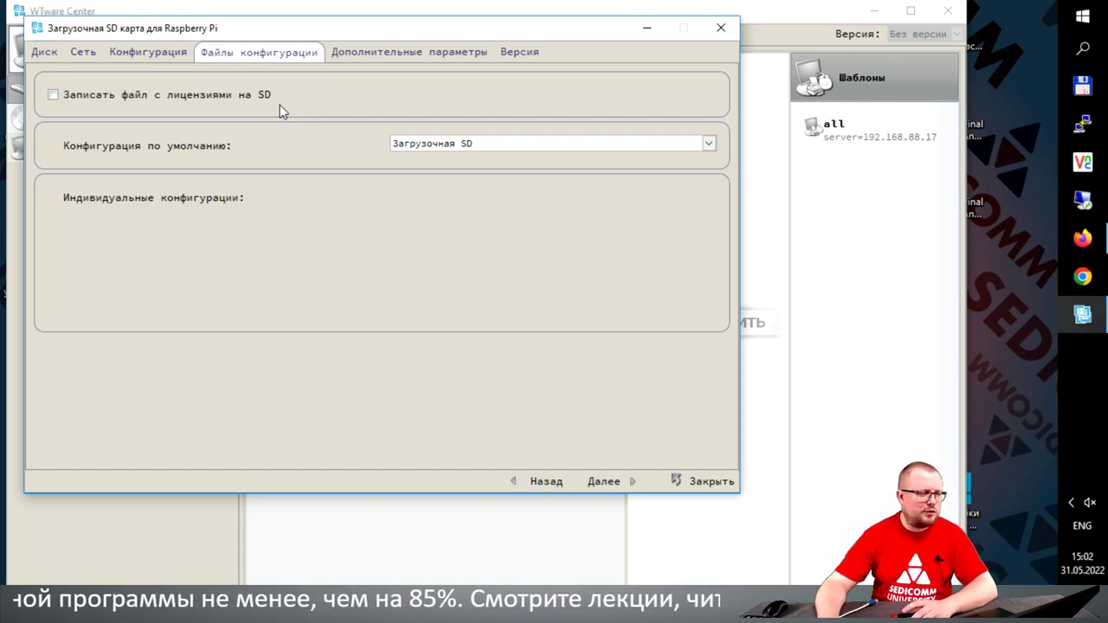
Step: Keep 'Загрузочная SD' as the default configuration and move on to the config.txt parameters
{"action": "left_click", "coordinate": [492, 145]}
{"action": "left_click", "coordinate": [489, 144]}
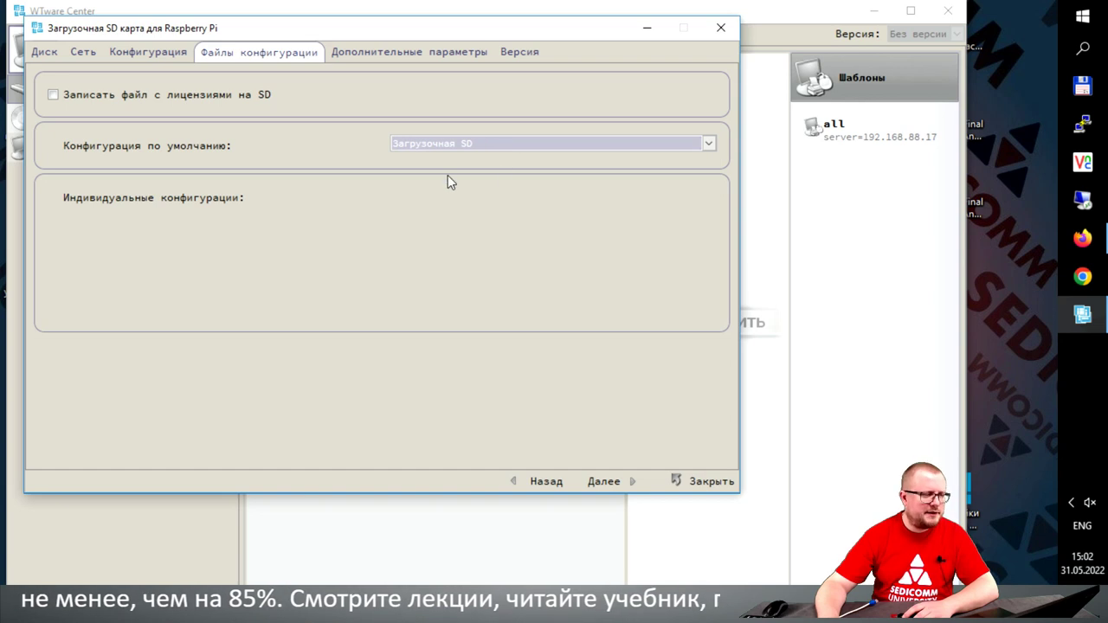
{"action": "left_click", "coordinate": [427, 295]}
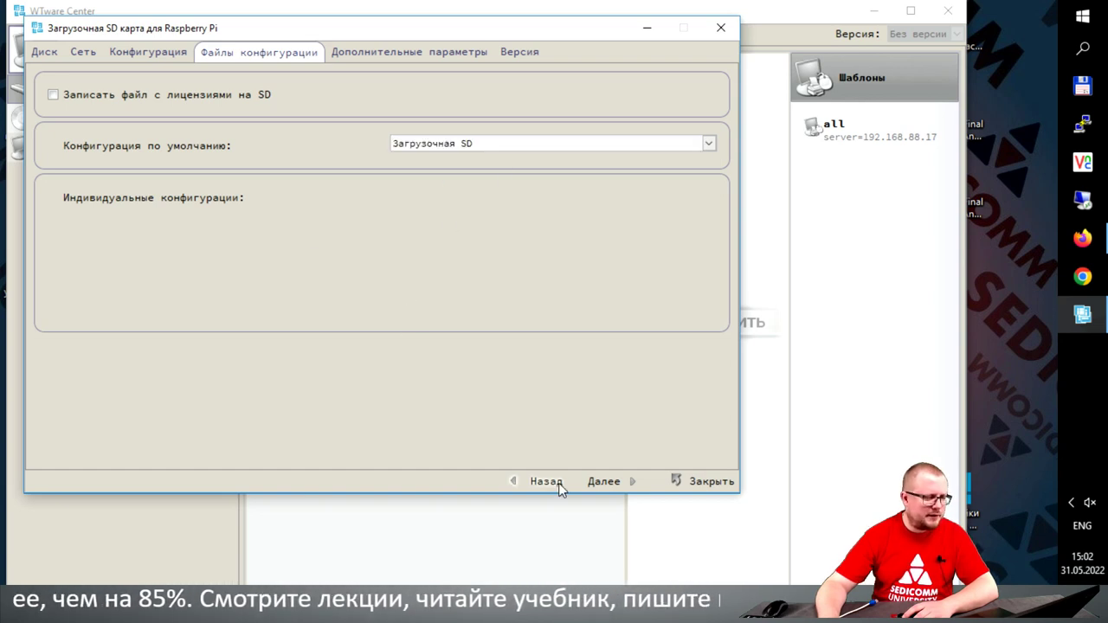
{"action": "left_click", "coordinate": [605, 483]}
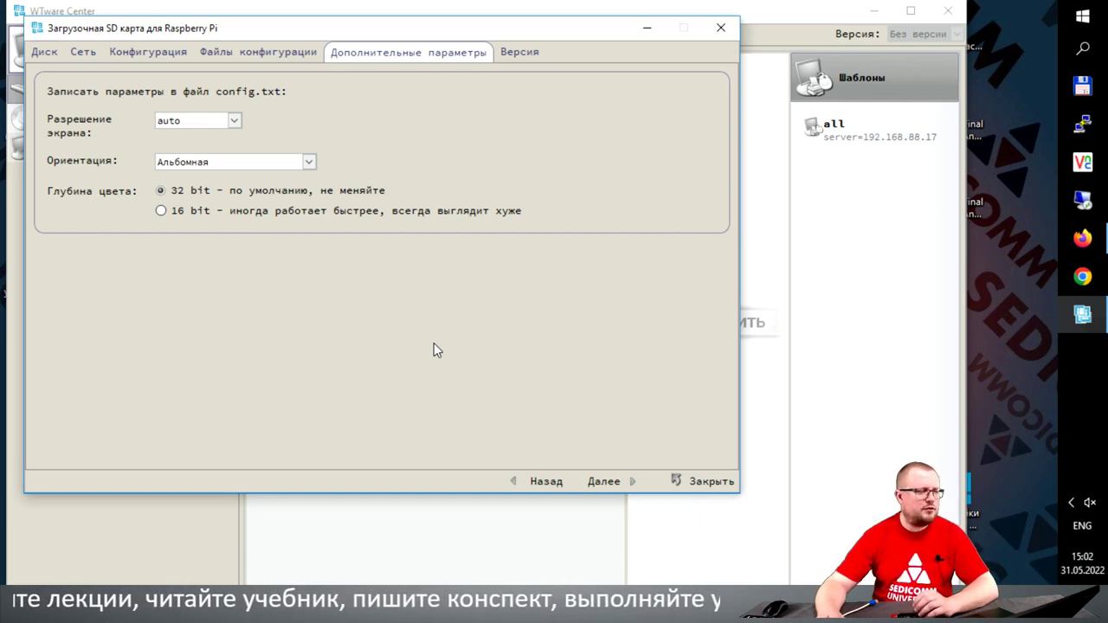
Step: Set the display to 1920x1080, landscape orientation and 16-bit colour, then continue to Version
{"action": "left_click", "coordinate": [234, 120]}
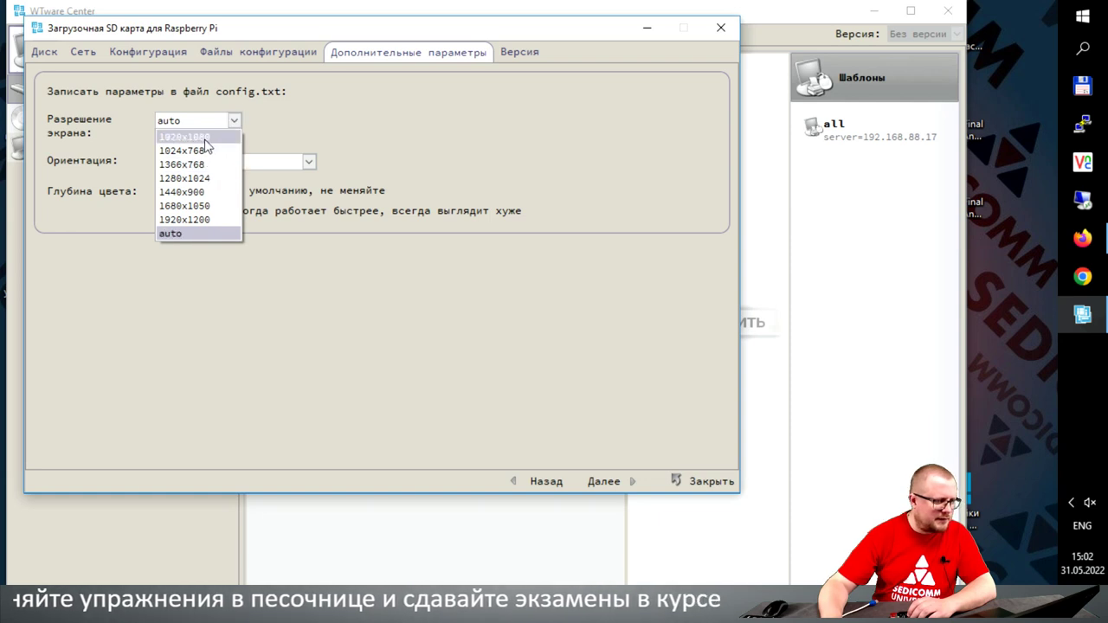
{"action": "left_click", "coordinate": [207, 143]}
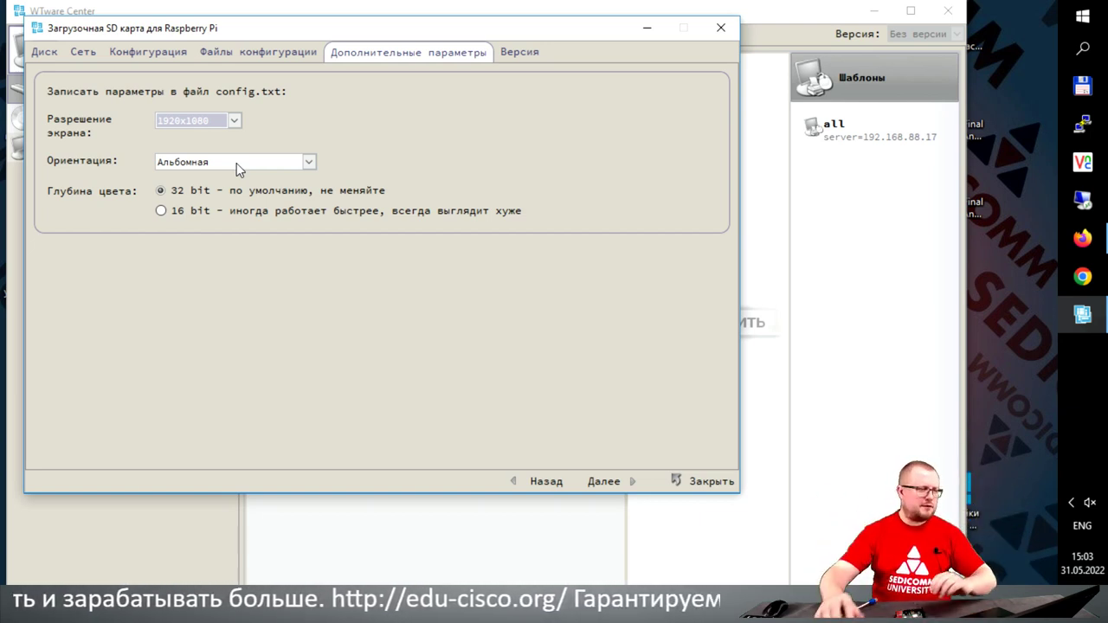
{"action": "left_click", "coordinate": [236, 163]}
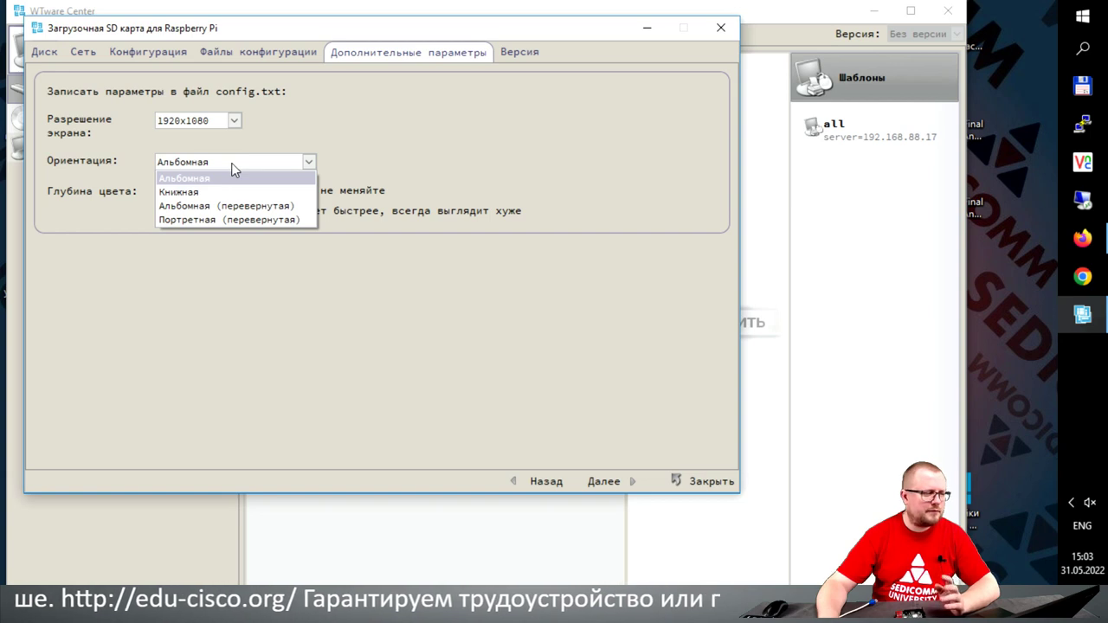
{"action": "left_click", "coordinate": [231, 163]}
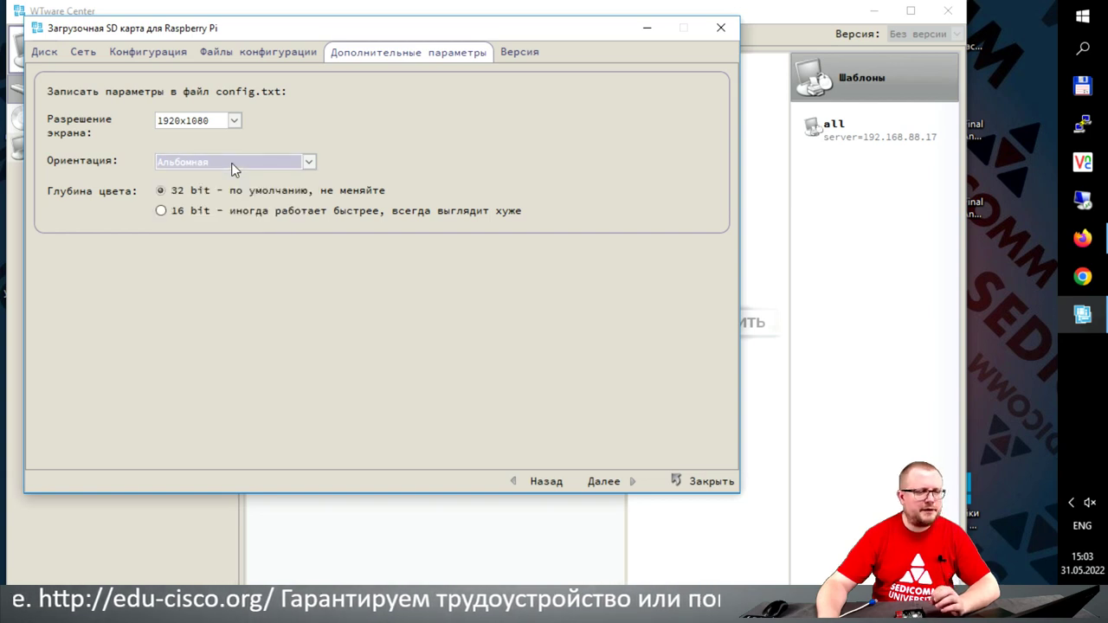
{"action": "left_click", "coordinate": [160, 213]}
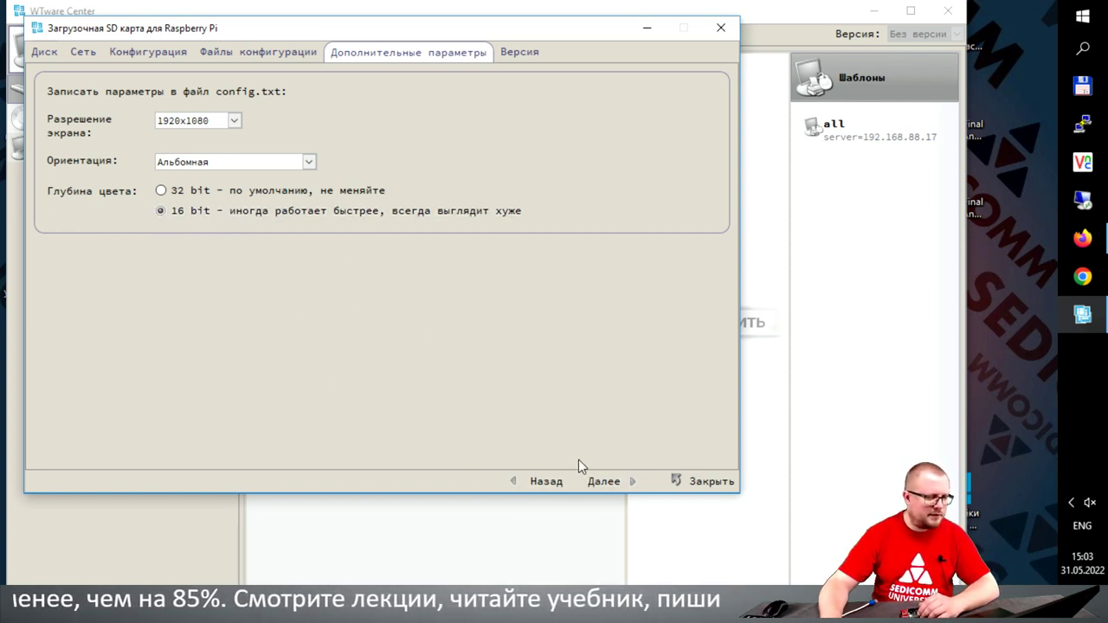
{"action": "left_click", "coordinate": [601, 481]}
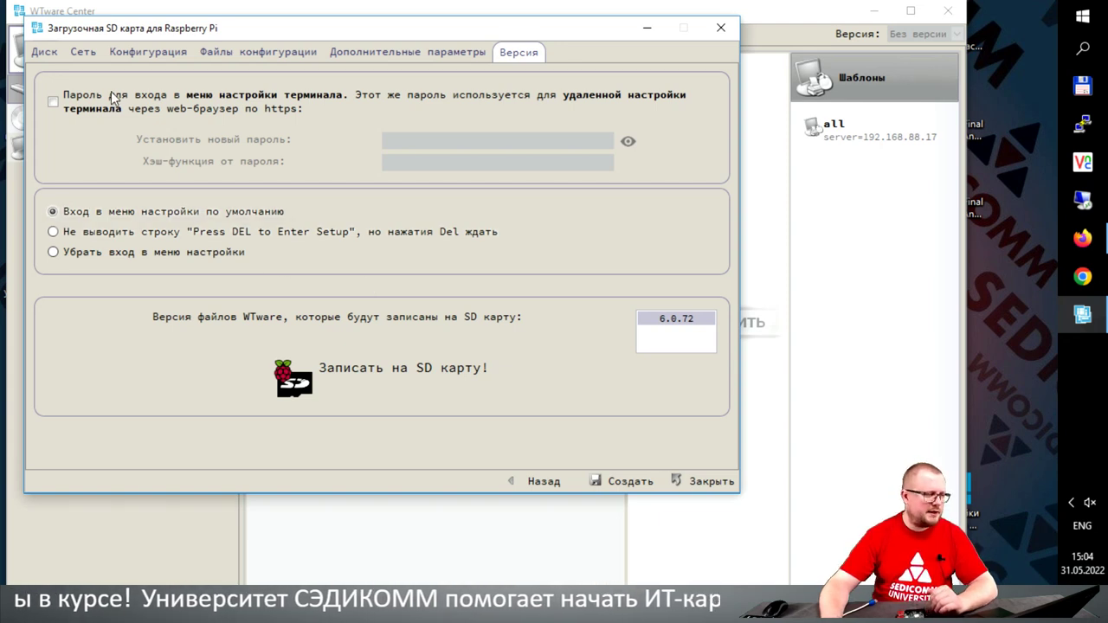
Step: Protect the terminal setup menu with a password, re-entering it once
{"action": "left_click", "coordinate": [83, 107]}
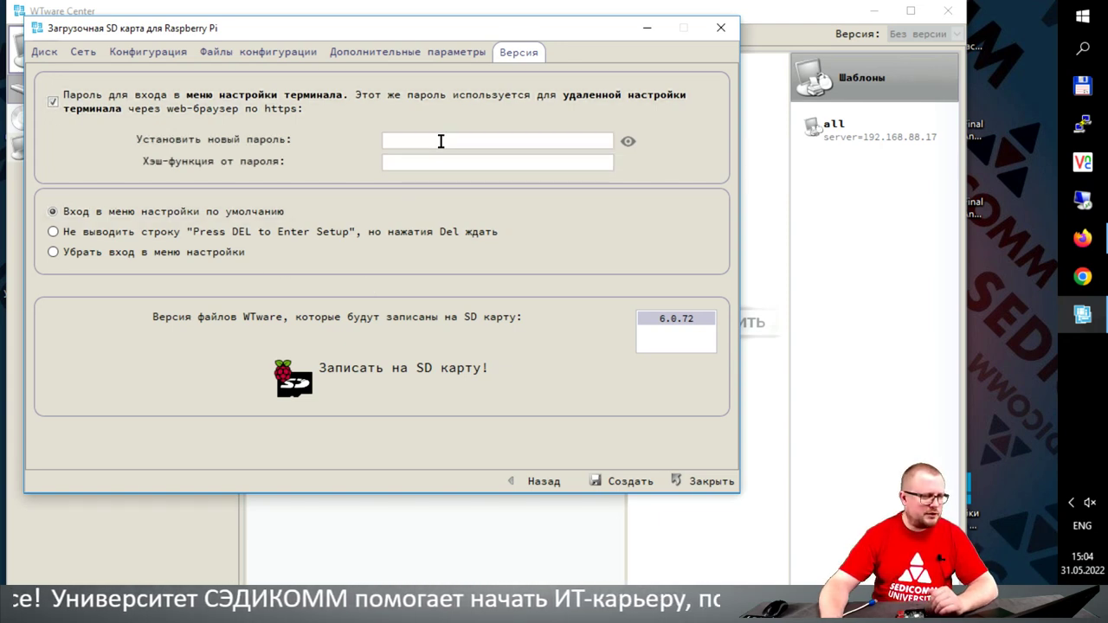
{"action": "type", "text": "*****"}
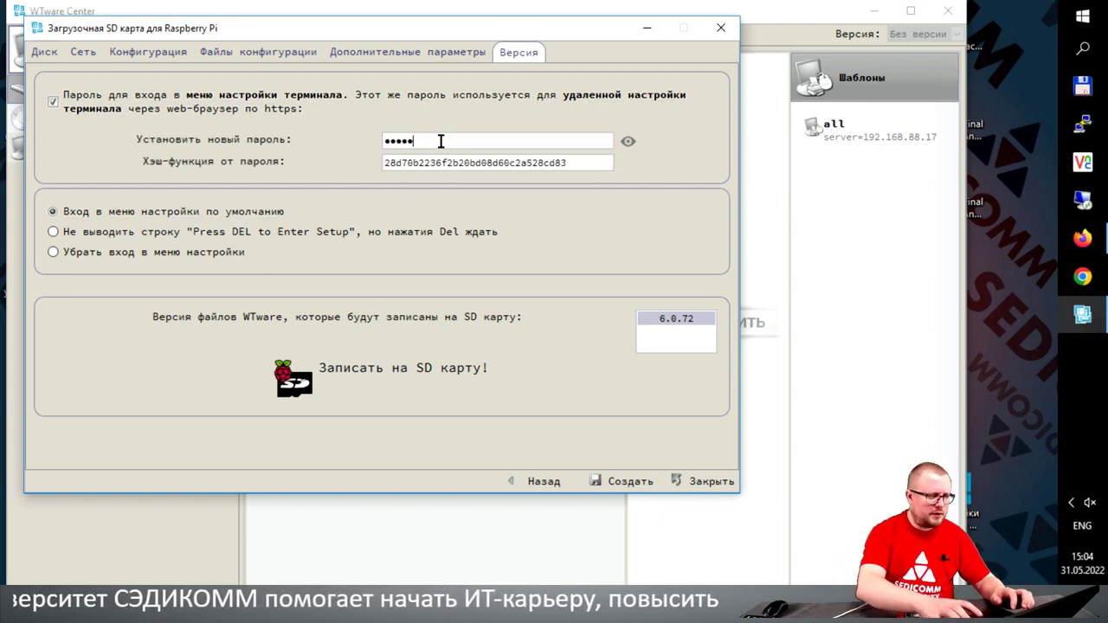
{"action": "key", "text": "BackSpace"}
{"action": "key", "text": "BackSpace"}
{"action": "key", "text": "BackSpace"}
{"action": "key", "text": "BackSpace"}
{"action": "key", "text": "BackSpace"}
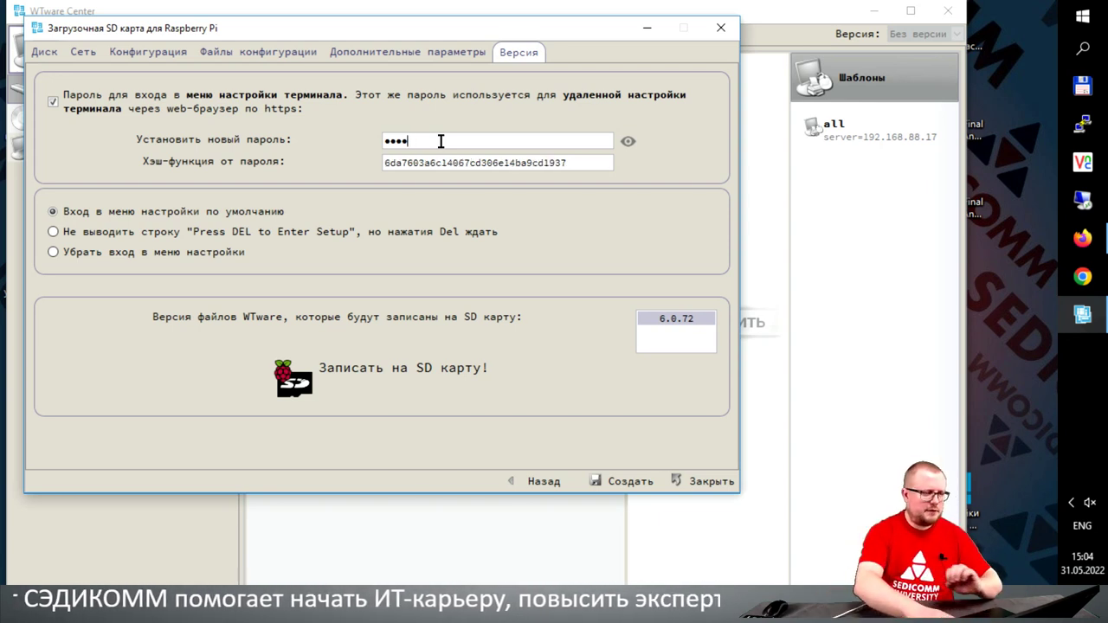
{"action": "type", "text": "*****"}
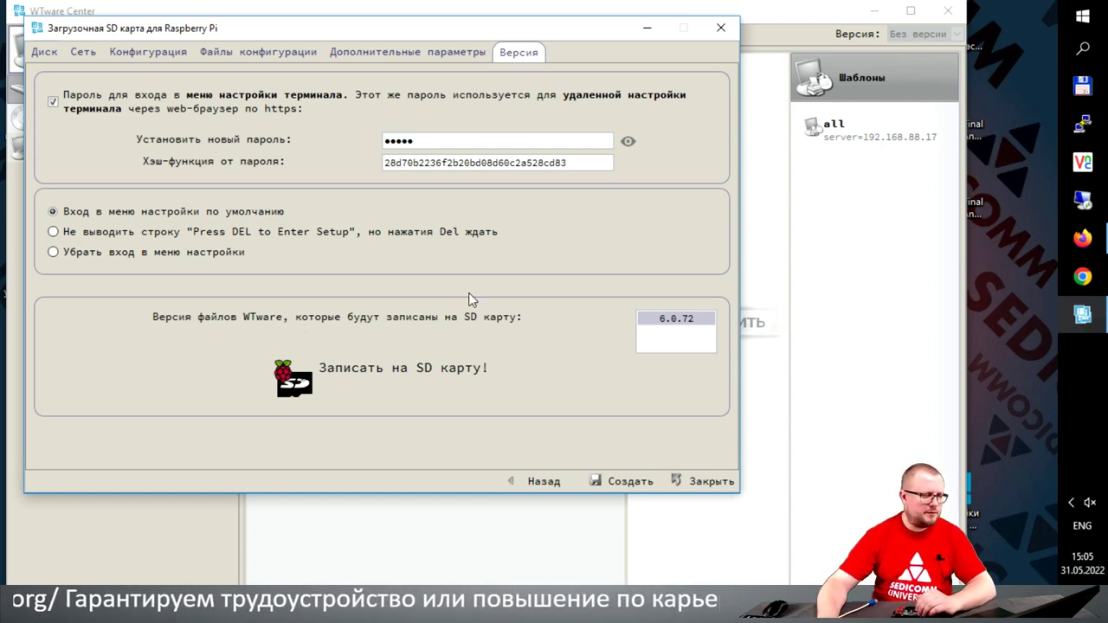
Step: Write WTware 6.0.72 to the SD card, confirming the erase of drive D:, then close the wizard
{"action": "left_click", "coordinate": [630, 481]}
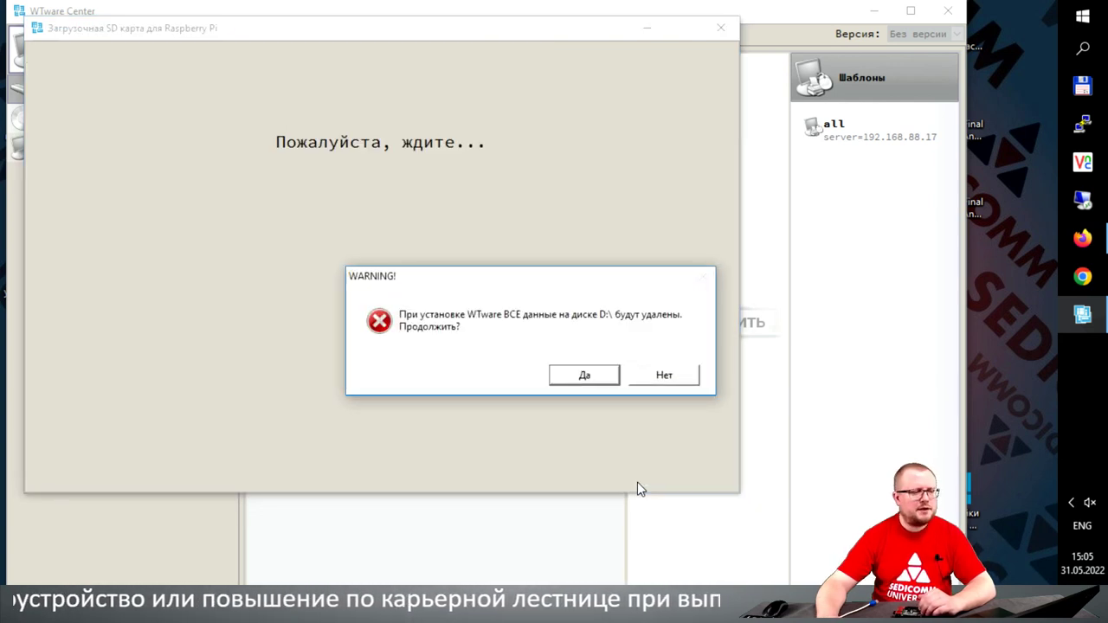
{"action": "left_click_drag", "start_coordinate": [452, 277], "coordinate": [193, 116]}
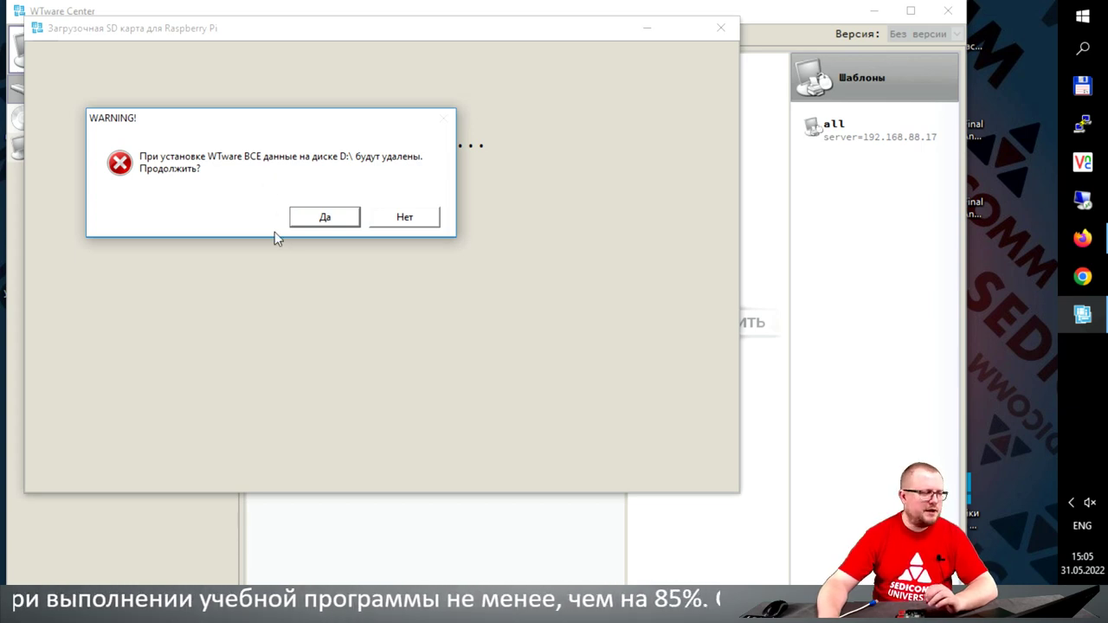
{"action": "left_click", "coordinate": [324, 217]}
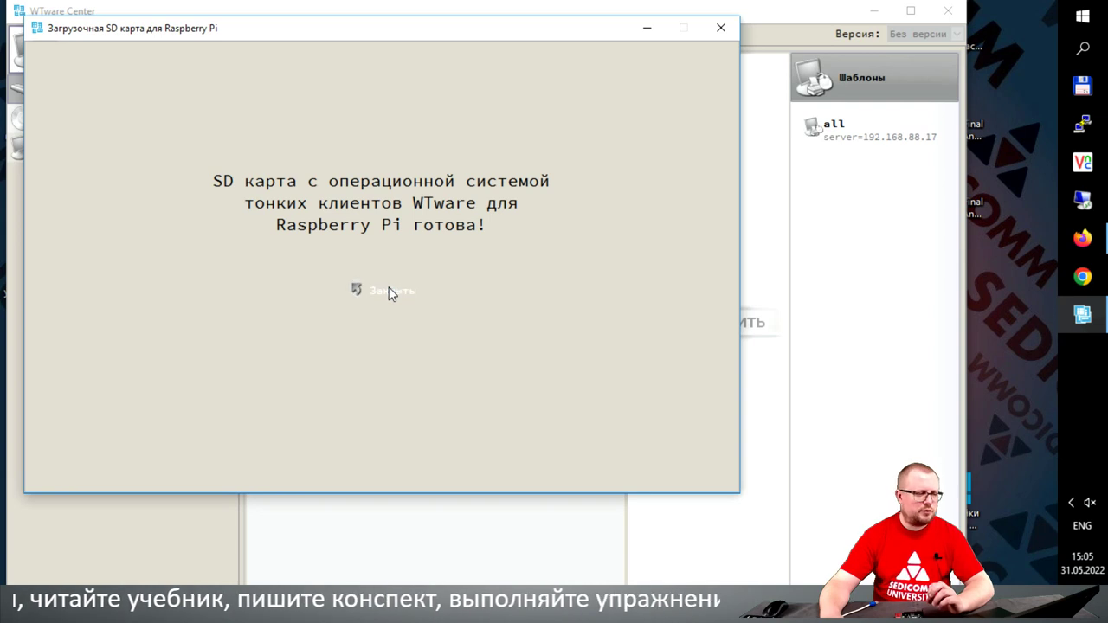
{"action": "left_click", "coordinate": [389, 292]}
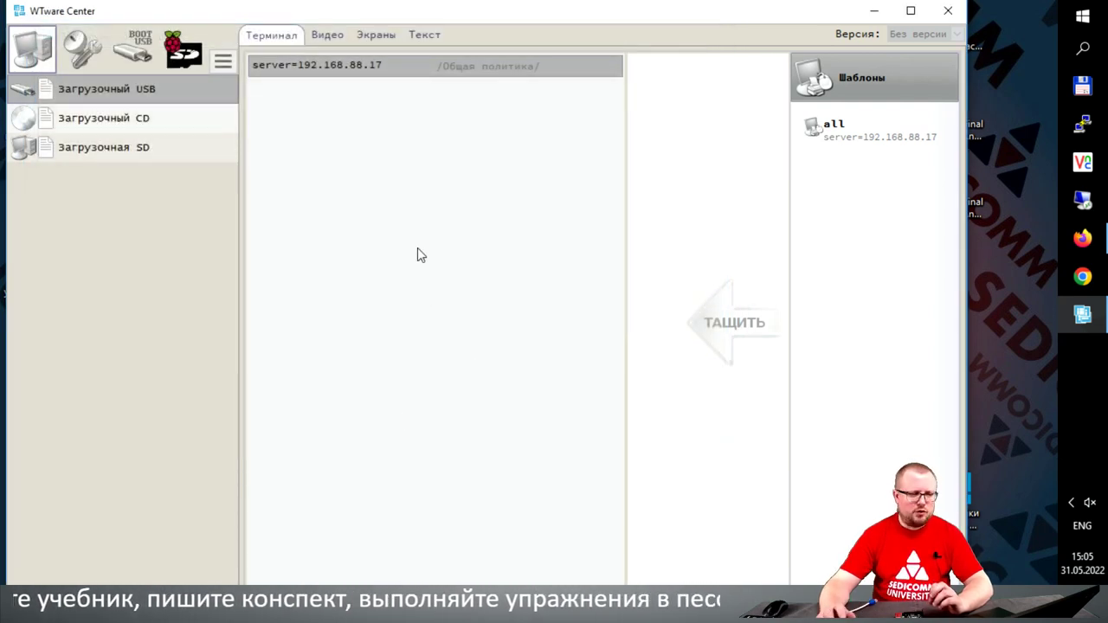
Step: Close WTware Center and open This PC's system properties from the desktop
{"action": "left_click", "coordinate": [946, 12]}
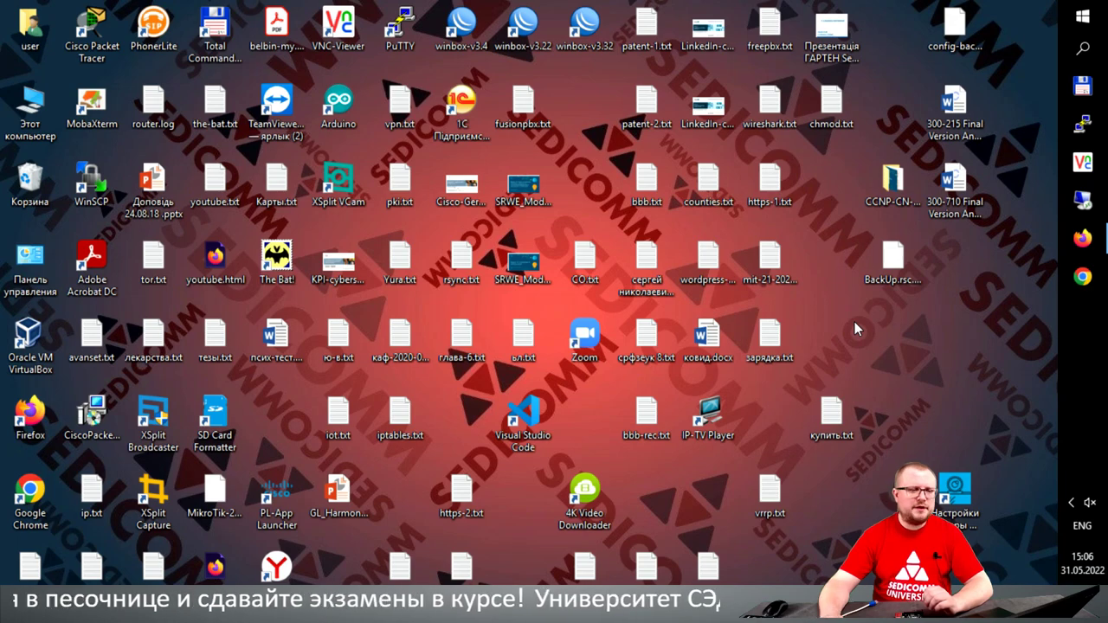
{"action": "right_click", "coordinate": [26, 103]}
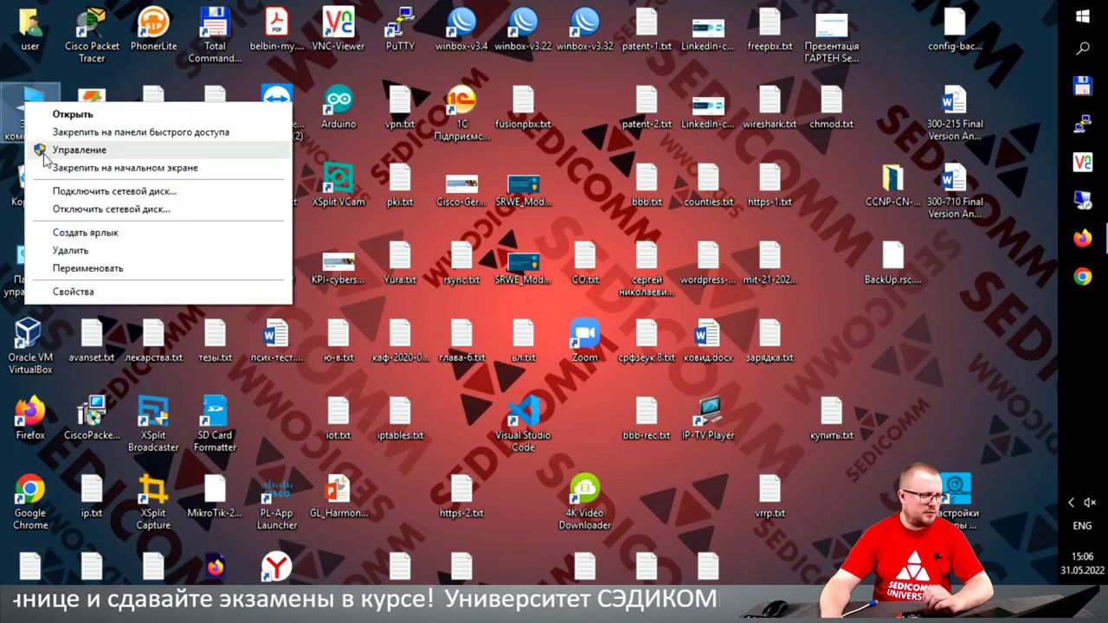
{"action": "left_click", "coordinate": [59, 292]}
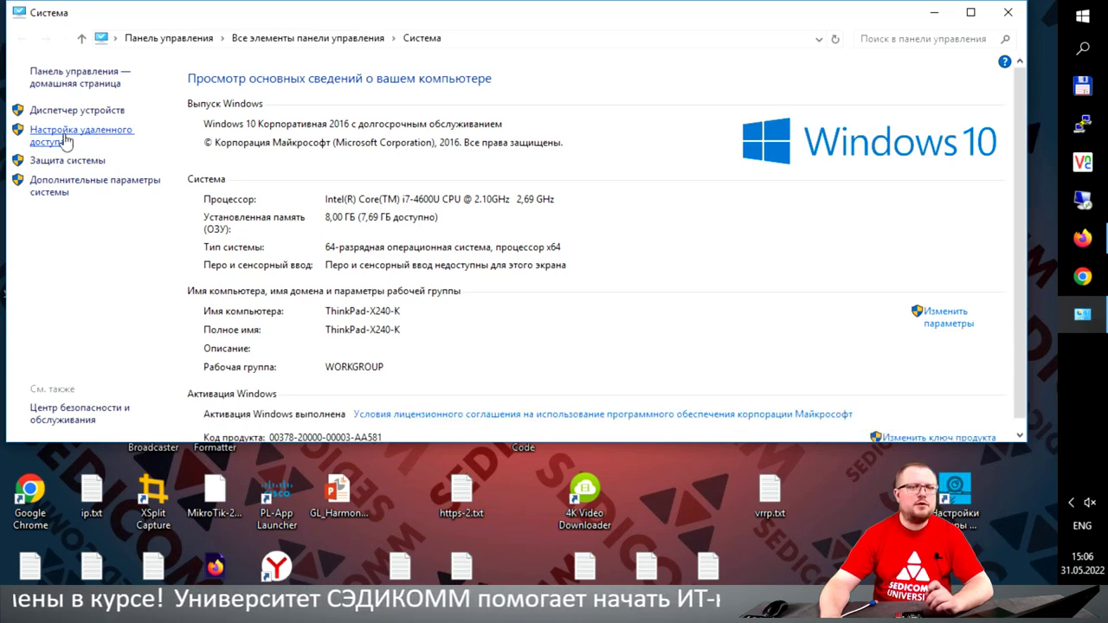
Step: In remote access settings, allow remote connections to this computer
{"action": "left_click", "coordinate": [66, 140]}
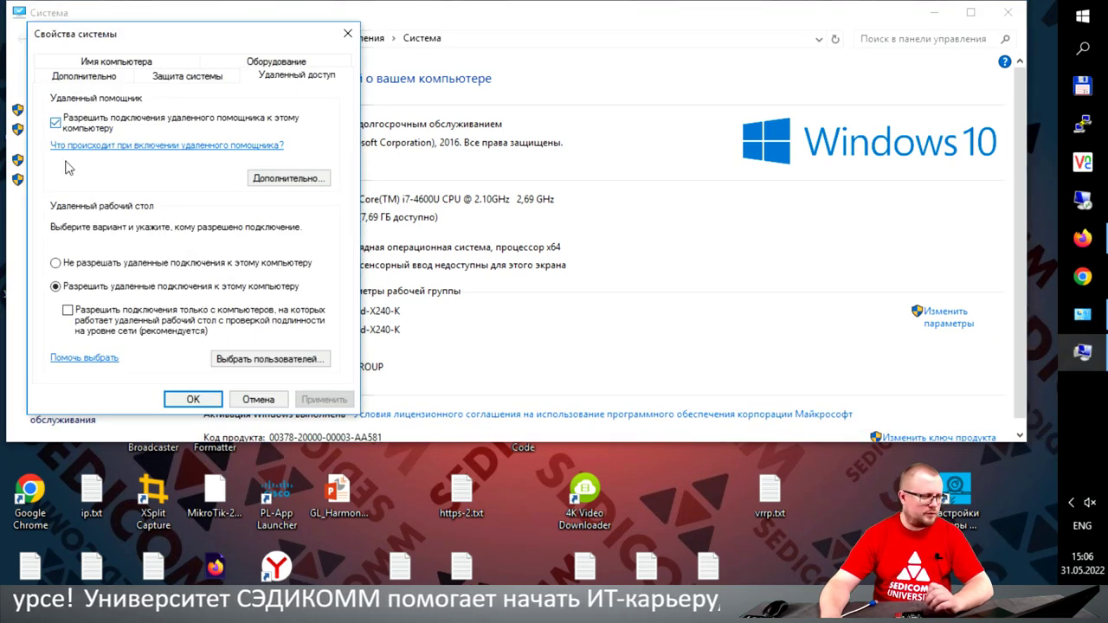
{"action": "left_click", "coordinate": [56, 263]}
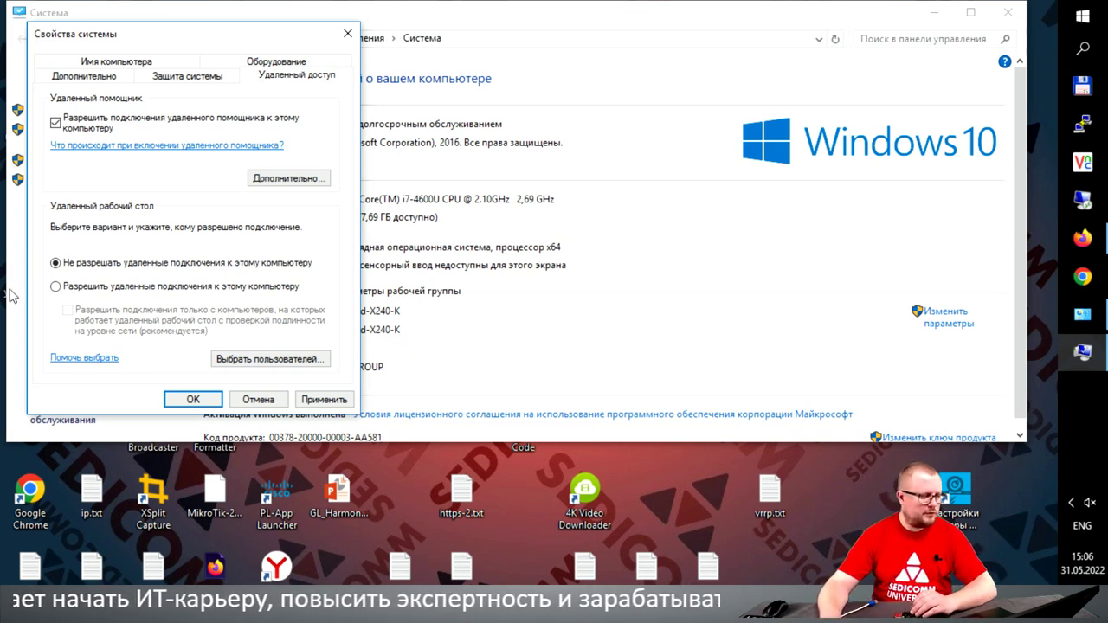
{"action": "left_click", "coordinate": [76, 286]}
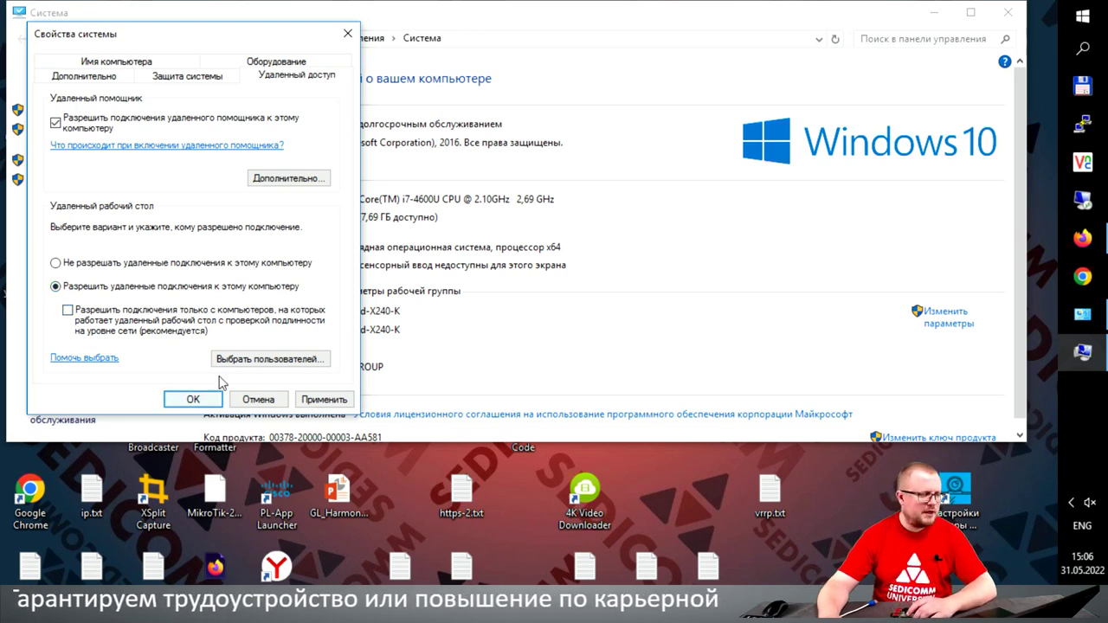
Step: Add the local user account to the Remote Desktop users list and apply the settings
{"action": "left_click", "coordinate": [246, 360]}
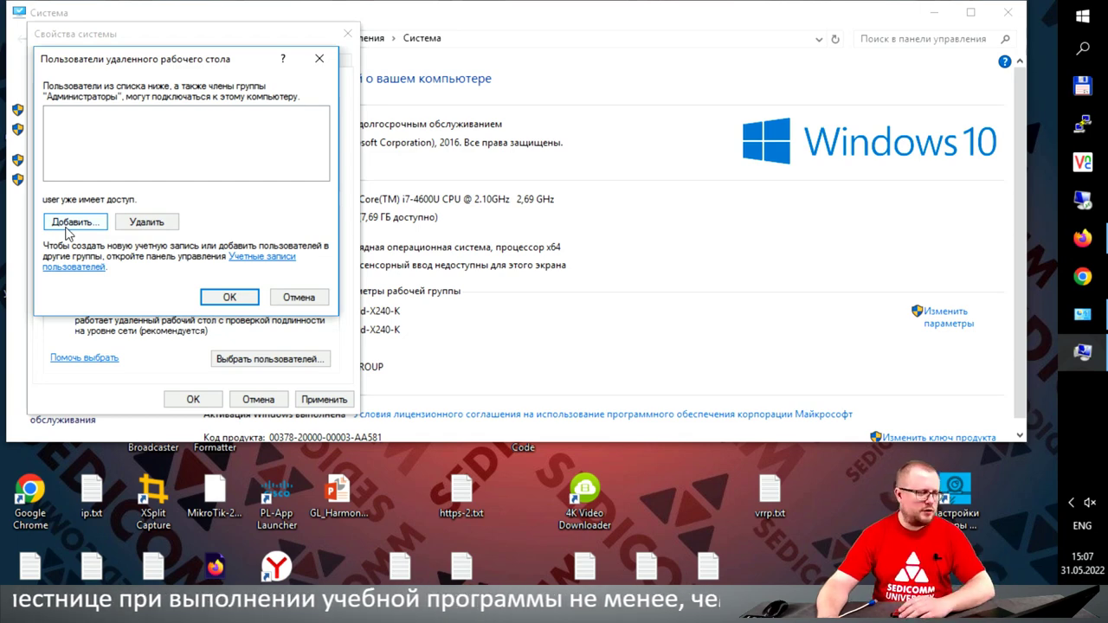
{"action": "left_click", "coordinate": [84, 225]}
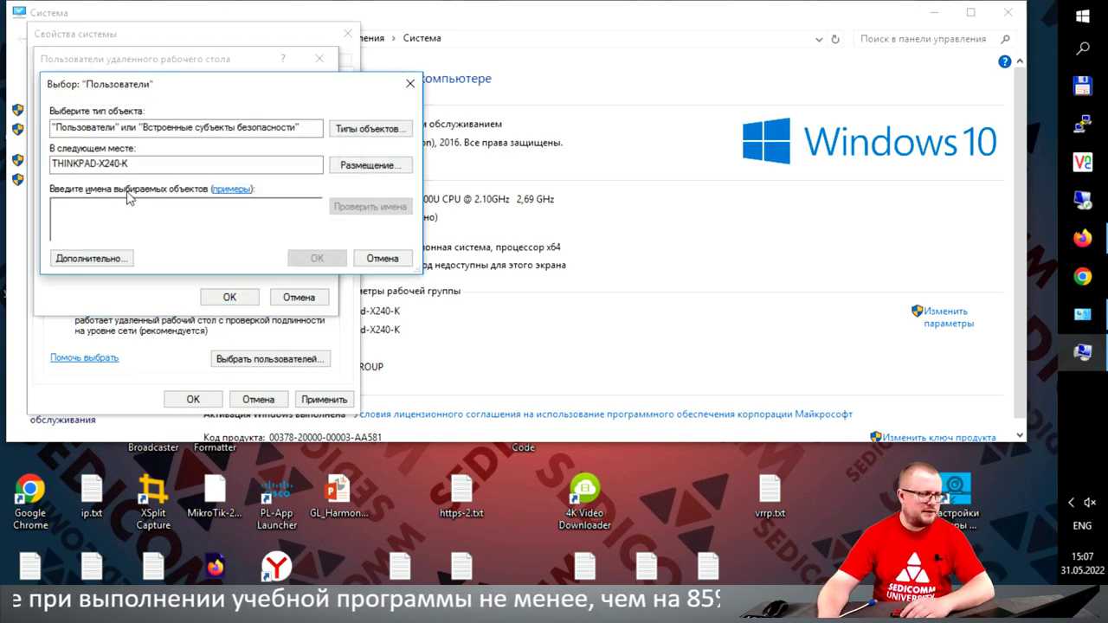
{"action": "left_click", "coordinate": [384, 259]}
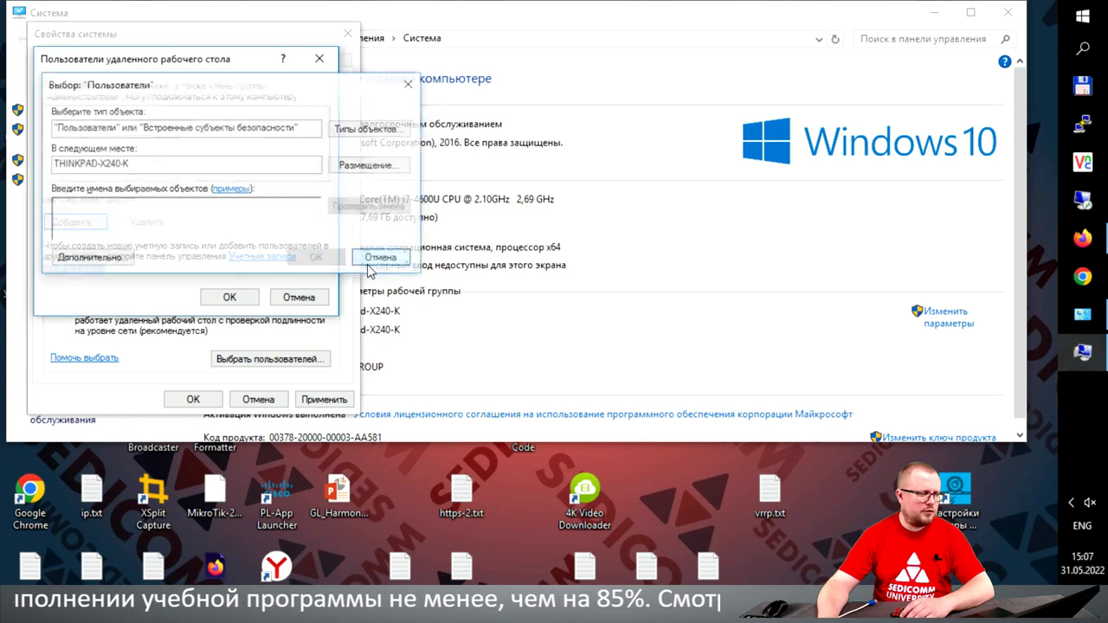
{"action": "left_click", "coordinate": [82, 226]}
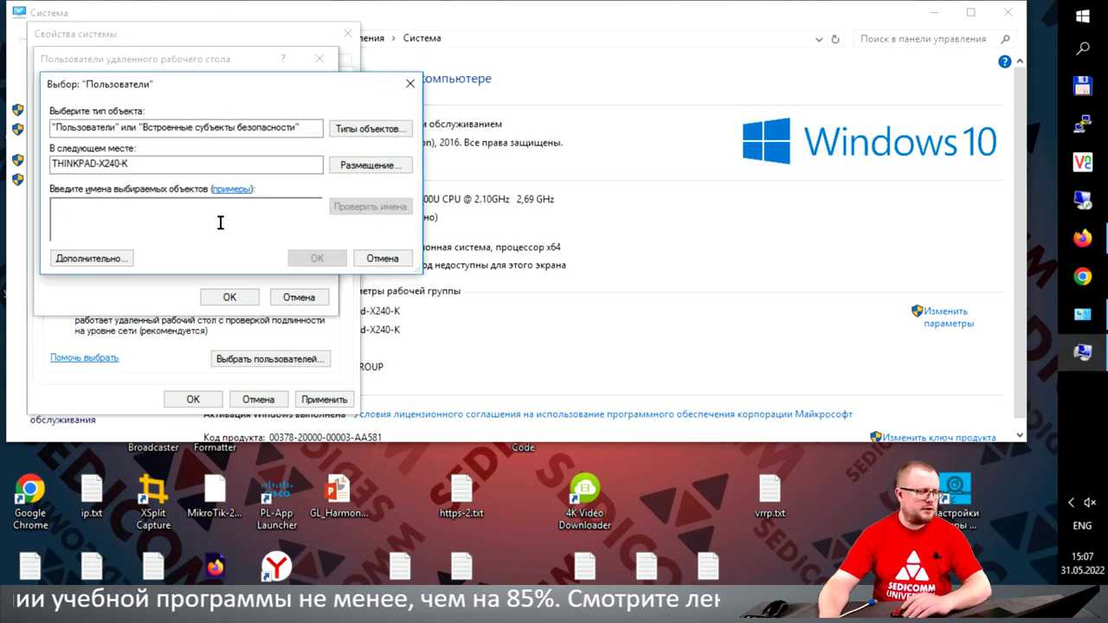
{"action": "type", "text": "s"}
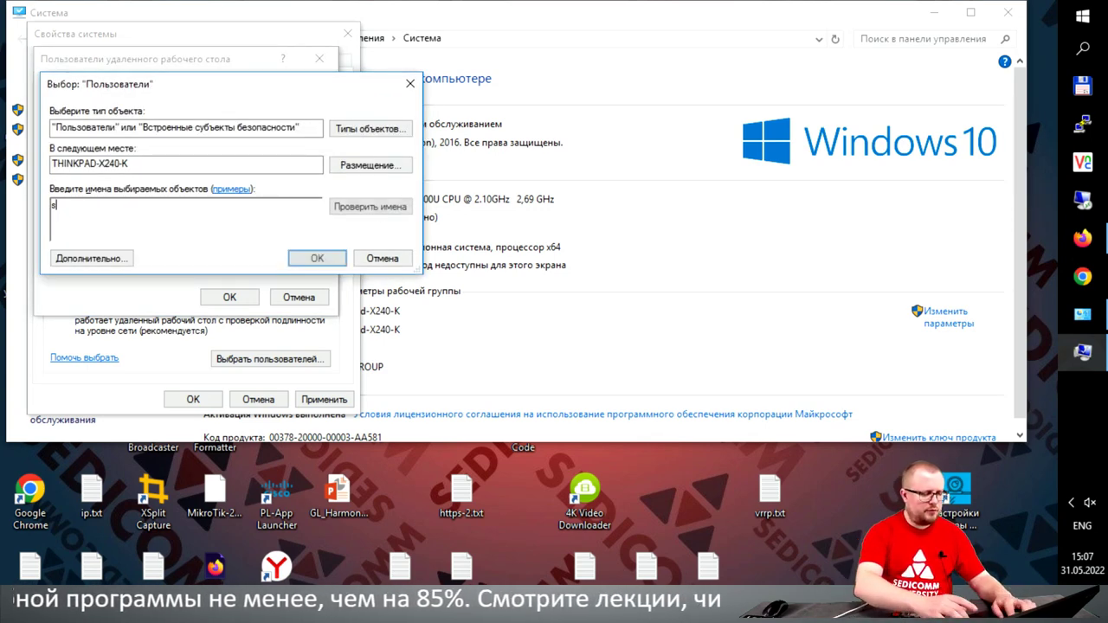
{"action": "type", "text": "edicom"}
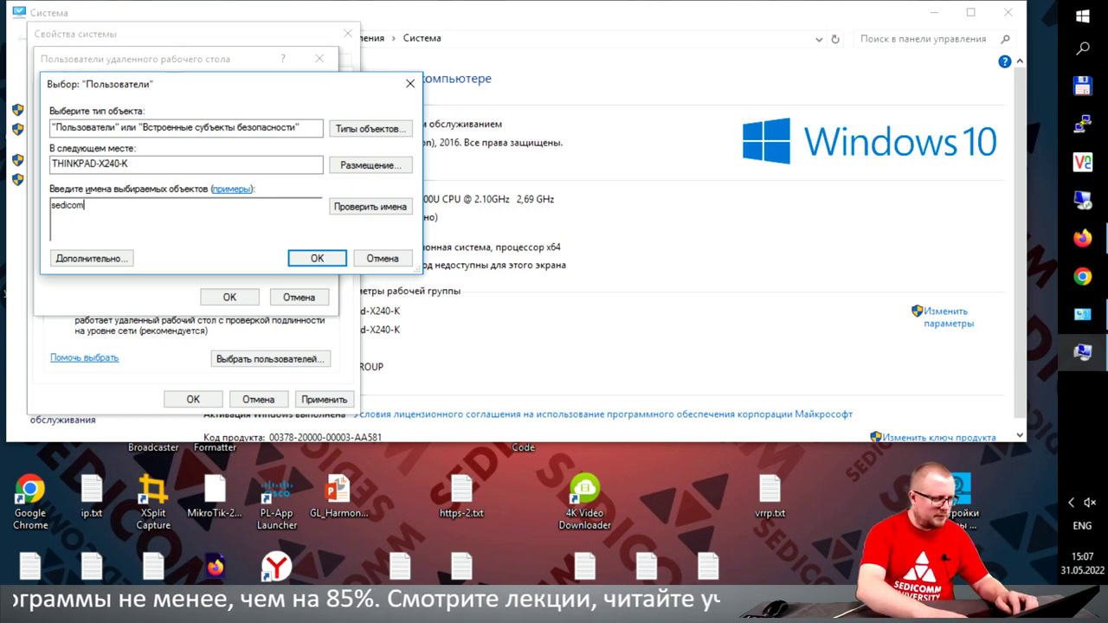
{"action": "key", "text": "ctrl+a"}
{"action": "key", "text": "BackSpace"}
{"action": "type", "text": "sedicom"}
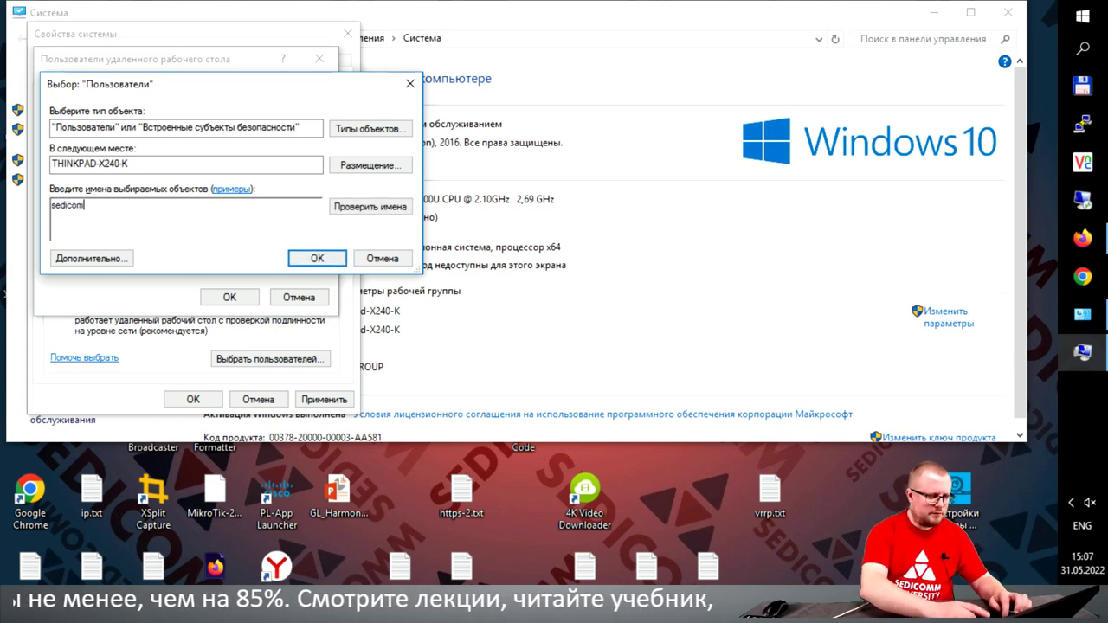
{"action": "left_click", "coordinate": [340, 208]}
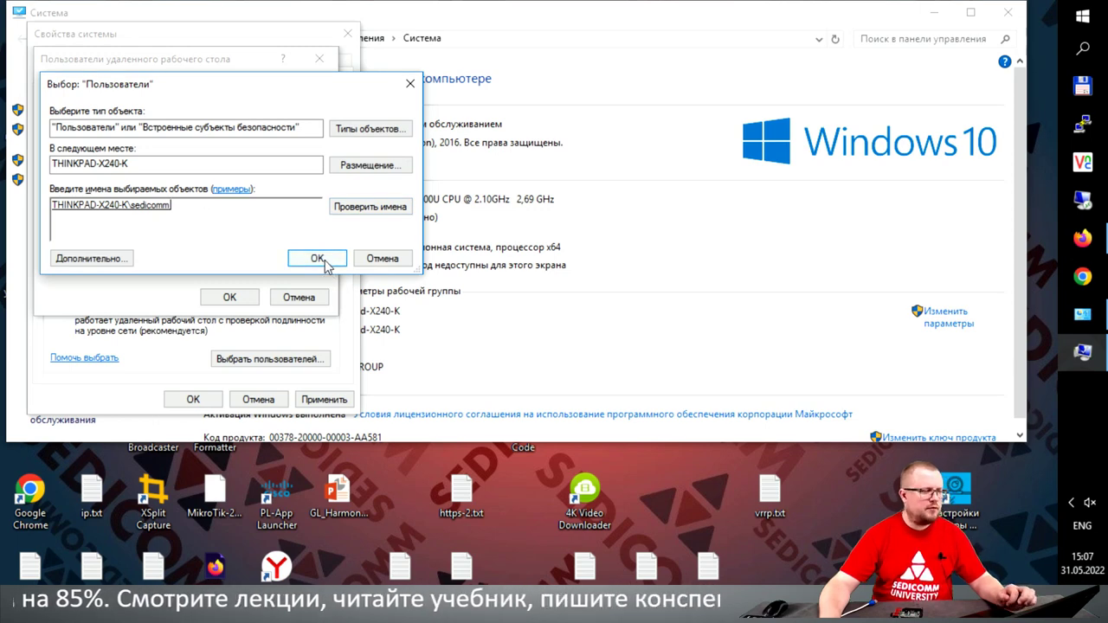
{"action": "left_click", "coordinate": [326, 262]}
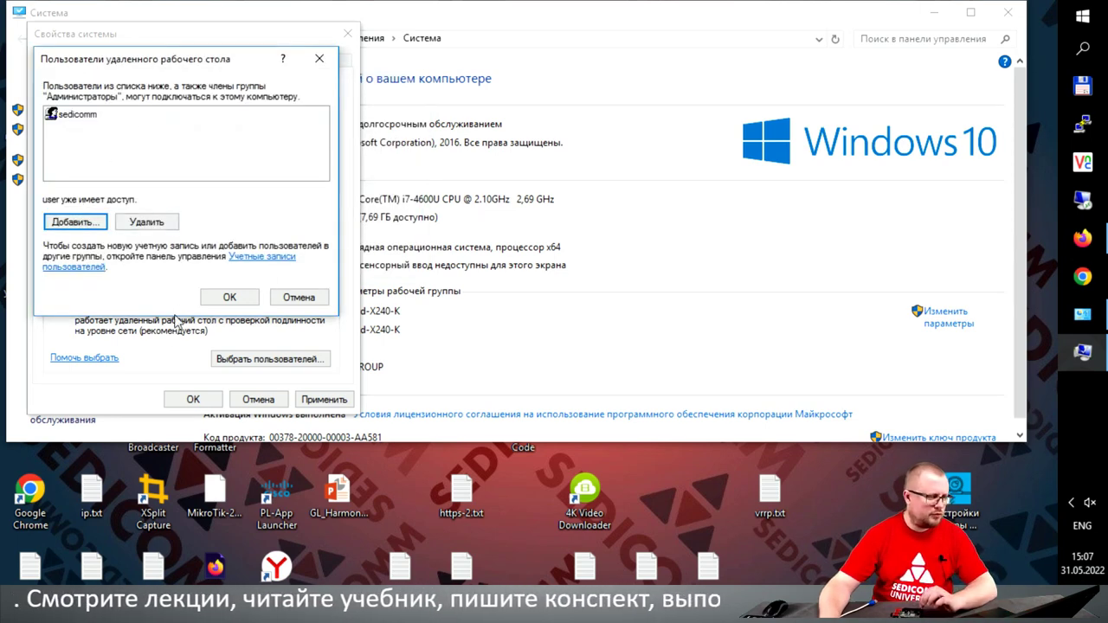
{"action": "left_click", "coordinate": [246, 300]}
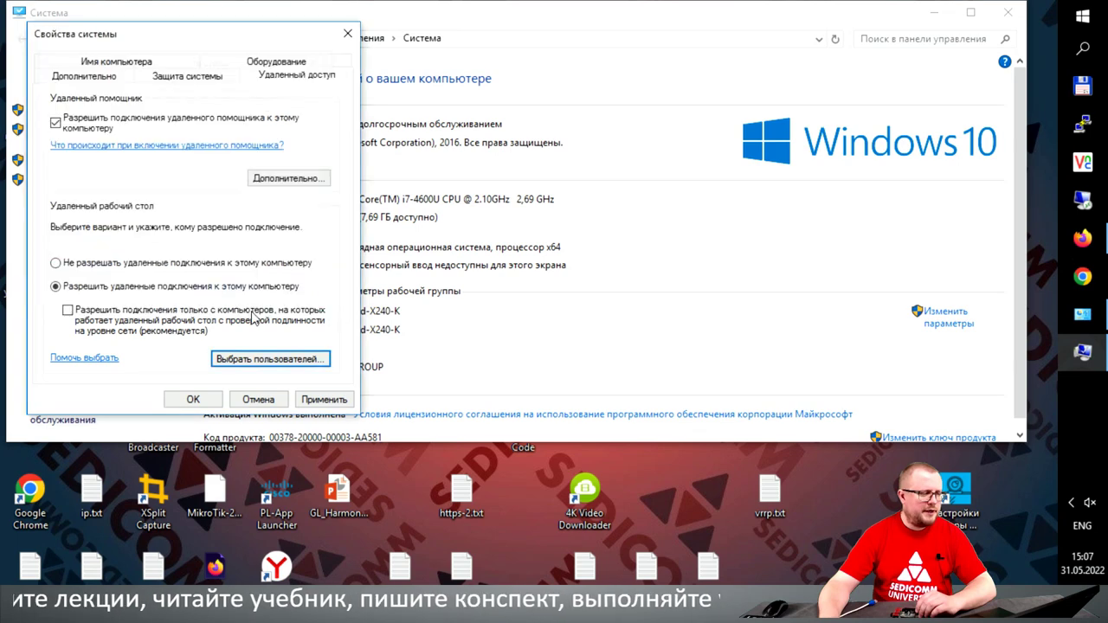
{"action": "left_click", "coordinate": [313, 399]}
Step: Close System Properties and safely eject the SDHC card (D:) from the notification area
{"action": "left_click", "coordinate": [191, 399]}
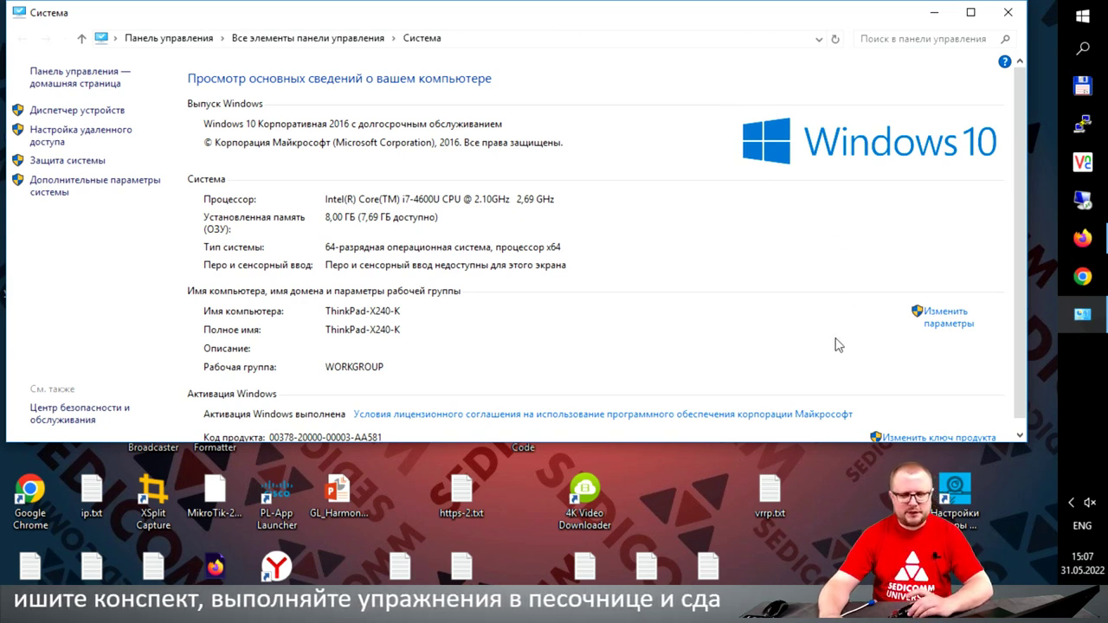
{"action": "left_click", "coordinate": [1073, 504]}
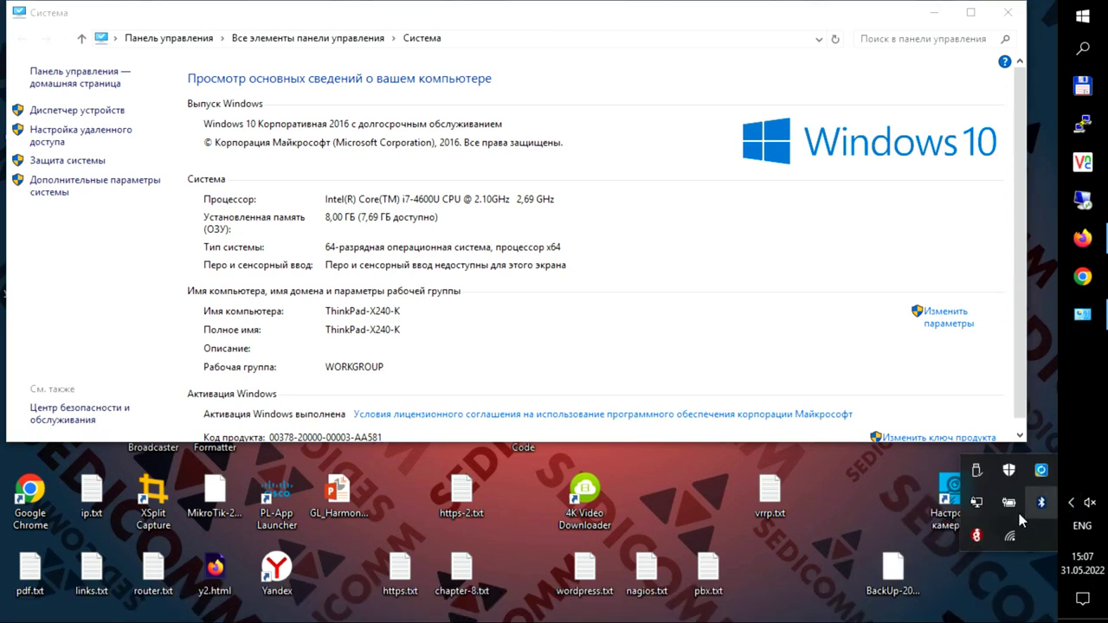
{"action": "left_click", "coordinate": [977, 470]}
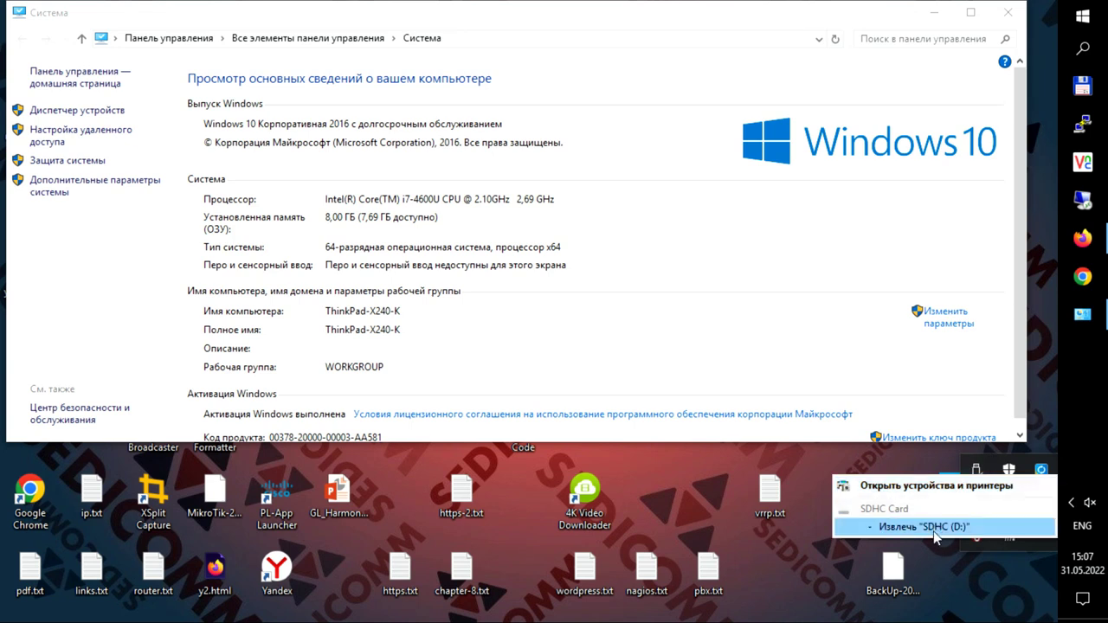
{"action": "left_click", "coordinate": [999, 530]}
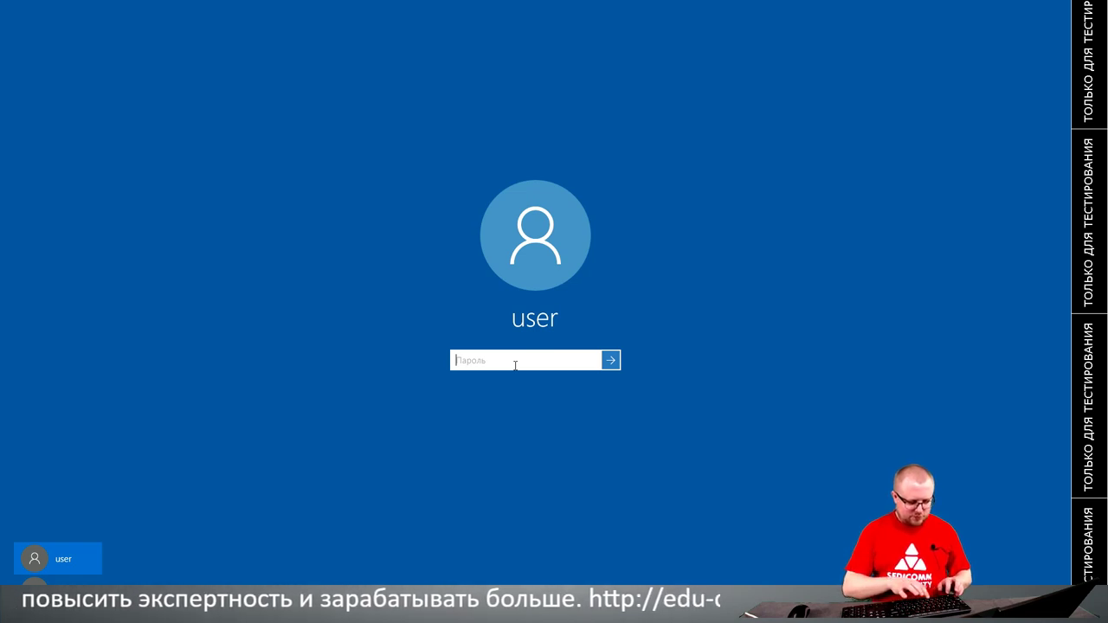
Step: Enter the account password to sign in to the remote Windows 10 session
{"action": "type", "text": "Pa$$w0rd"}
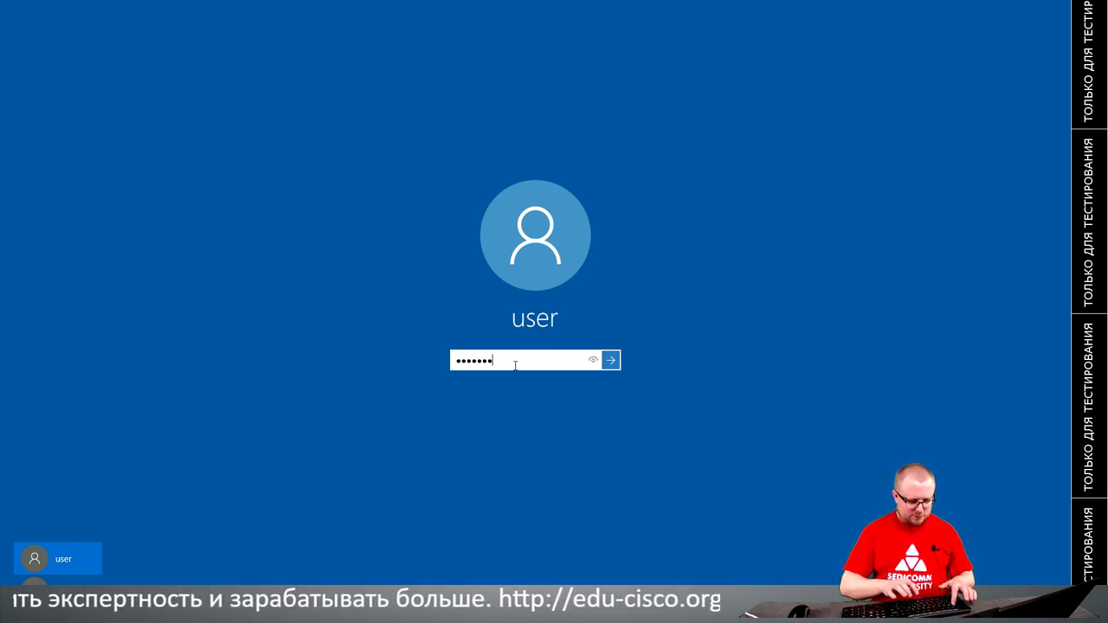
{"action": "key", "text": "Return"}
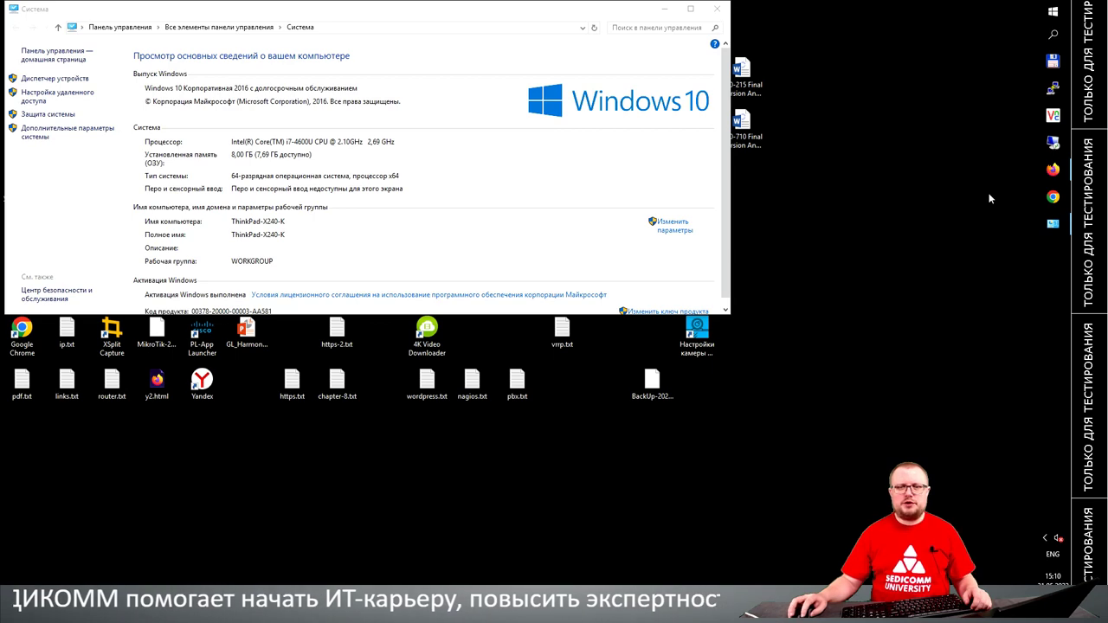
Step: Open blog.sedicomm.com in Chrome, then search Windows for 'word'
{"action": "left_click", "coordinate": [1054, 197]}
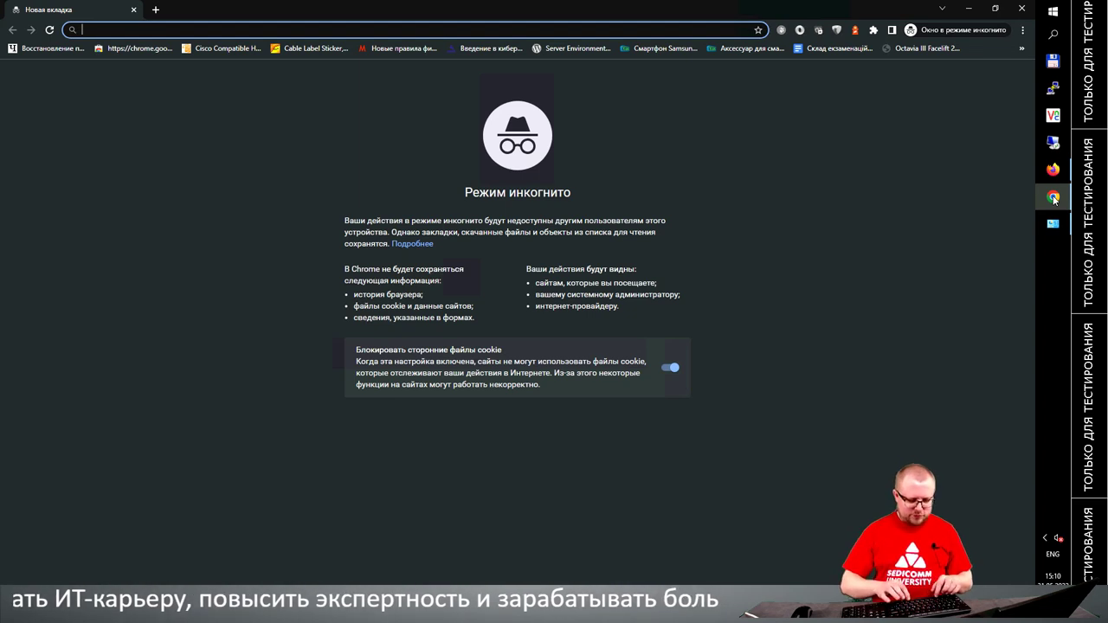
{"action": "type", "text": "blog.sedi"}
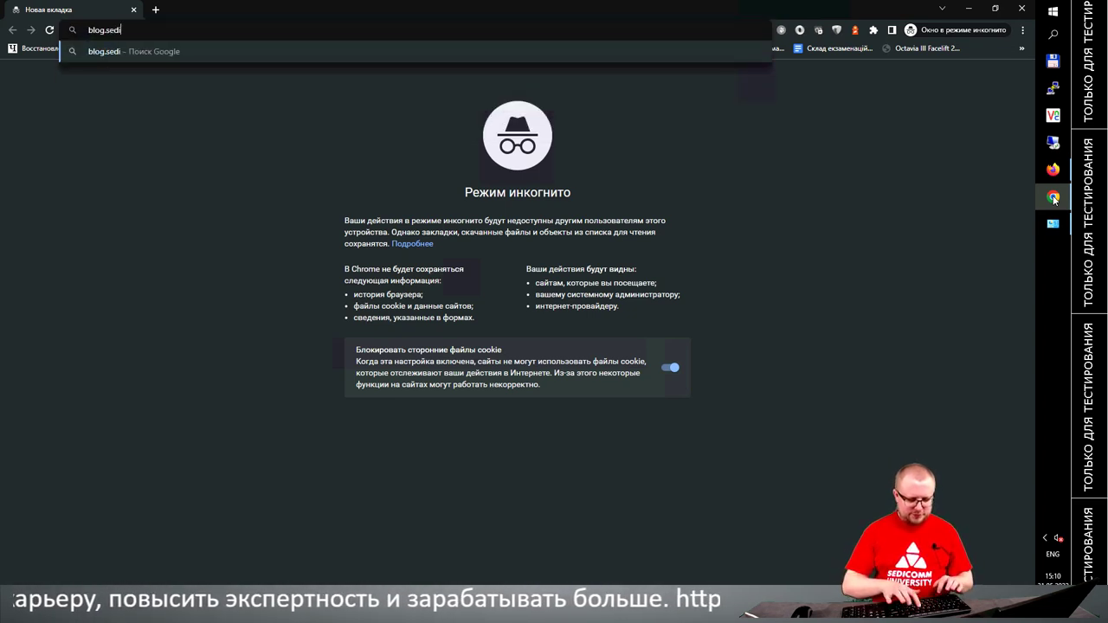
{"action": "type", "text": "comm.com"}
{"action": "key", "text": "Return"}
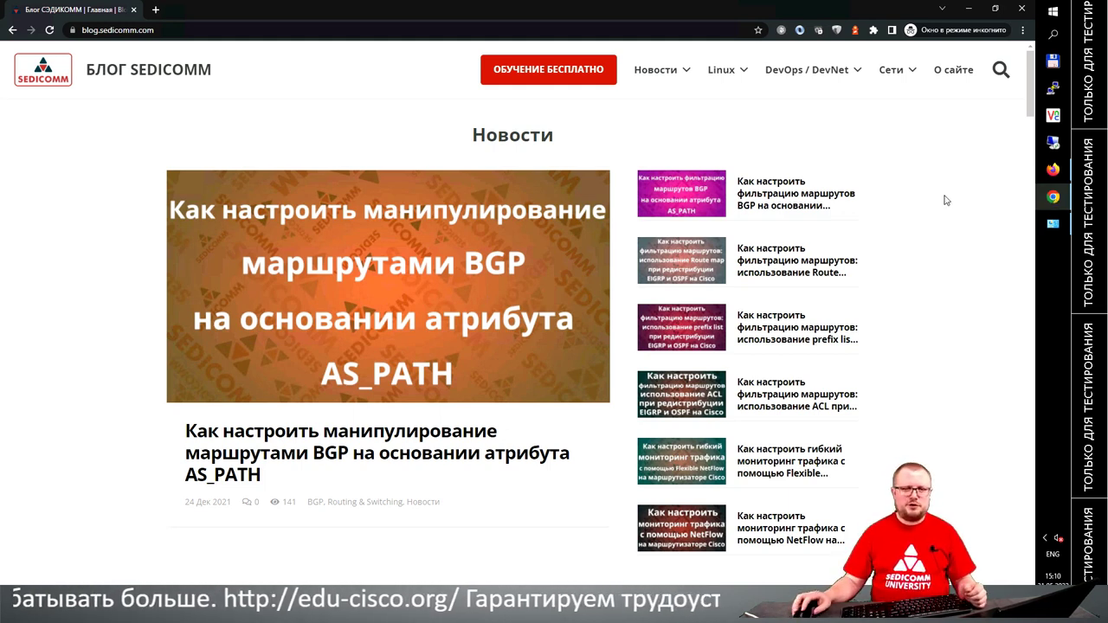
{"action": "left_click", "coordinate": [1054, 36]}
{"action": "type", "text": "word"}
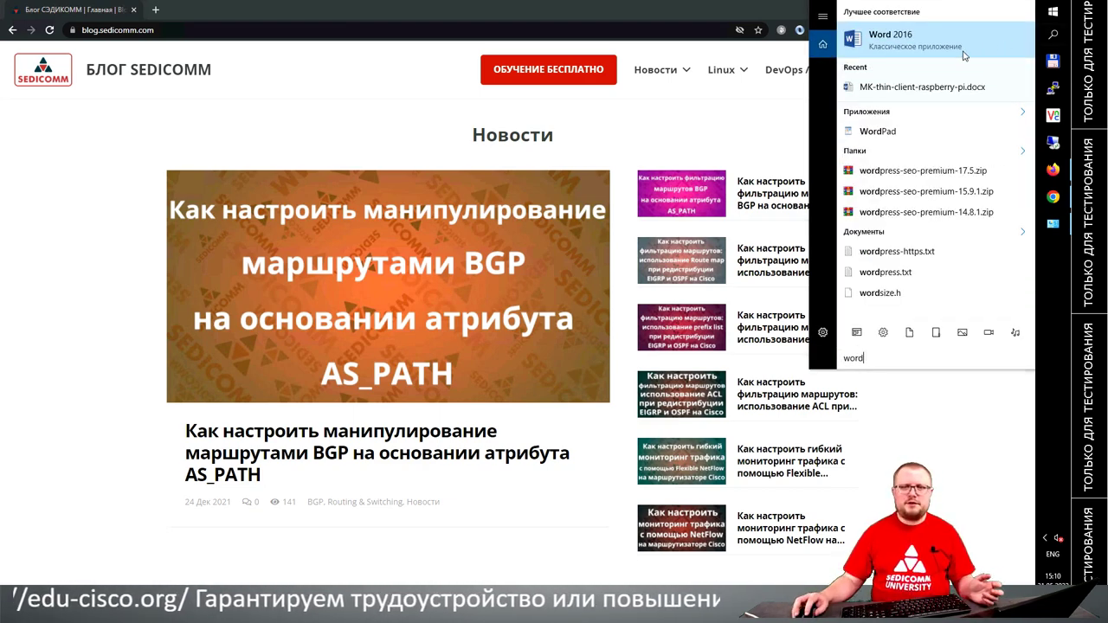
Step: Start a blank Word 2016 document and type «Привет Мир! Как дела?» in Russian, followed by a new paragraph
{"action": "left_click", "coordinate": [961, 50]}
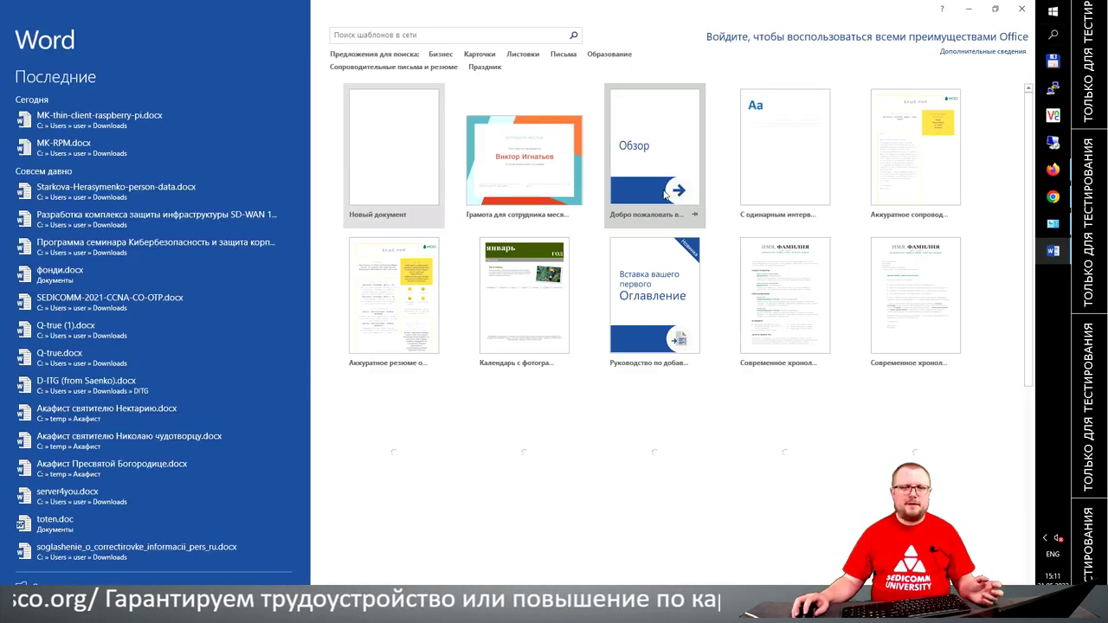
{"action": "left_click", "coordinate": [383, 132]}
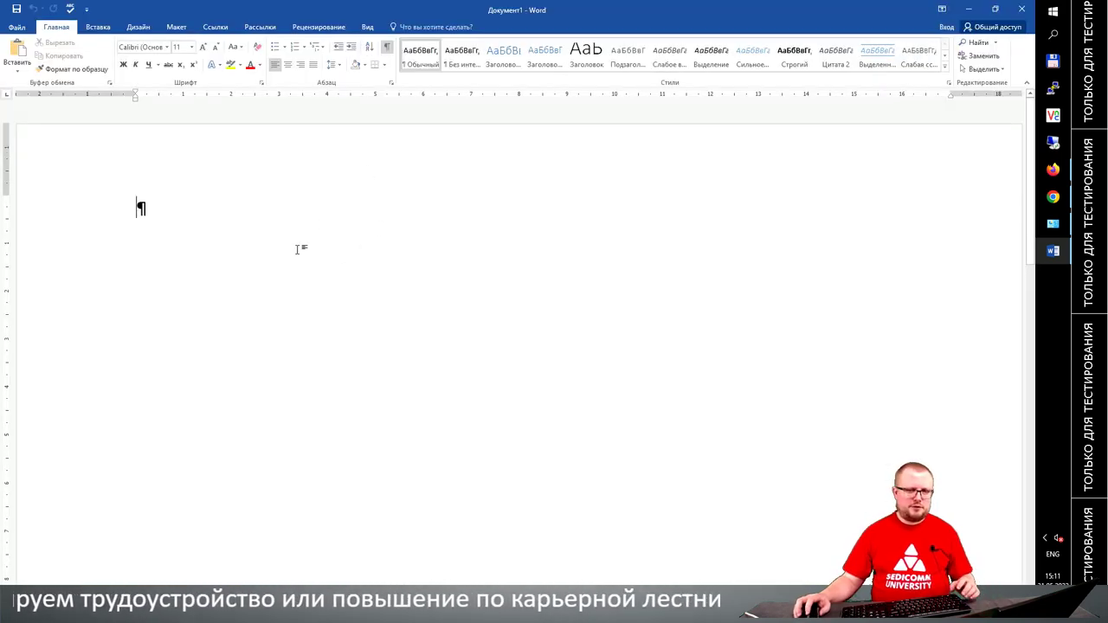
{"action": "key", "text": "alt+shift"}
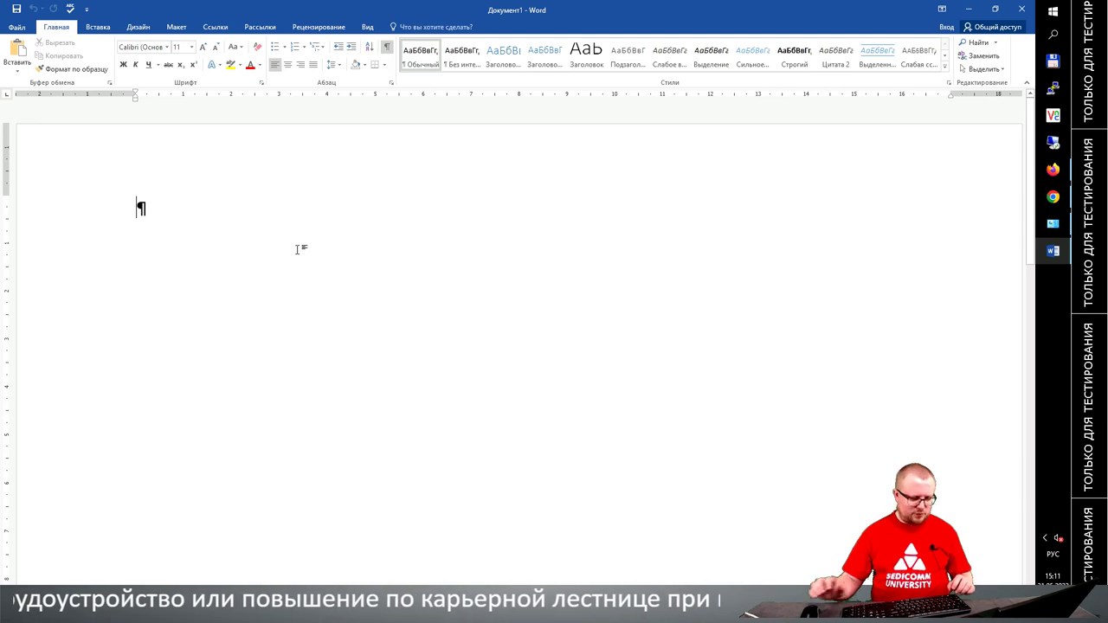
{"action": "type", "text": "Приве"}
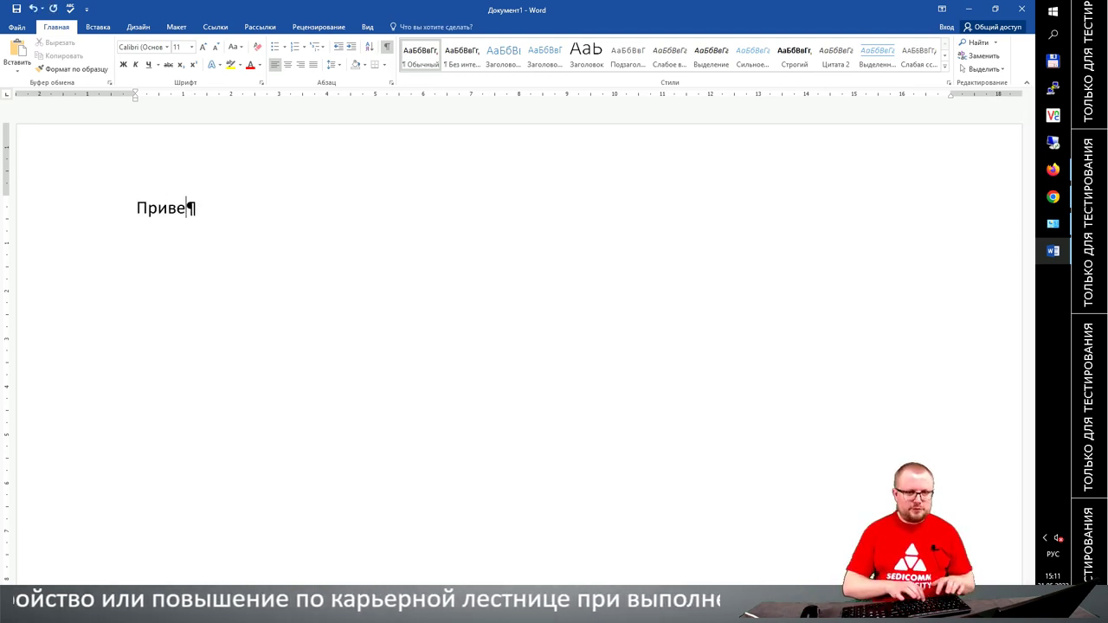
{"action": "type", "text": "т М"}
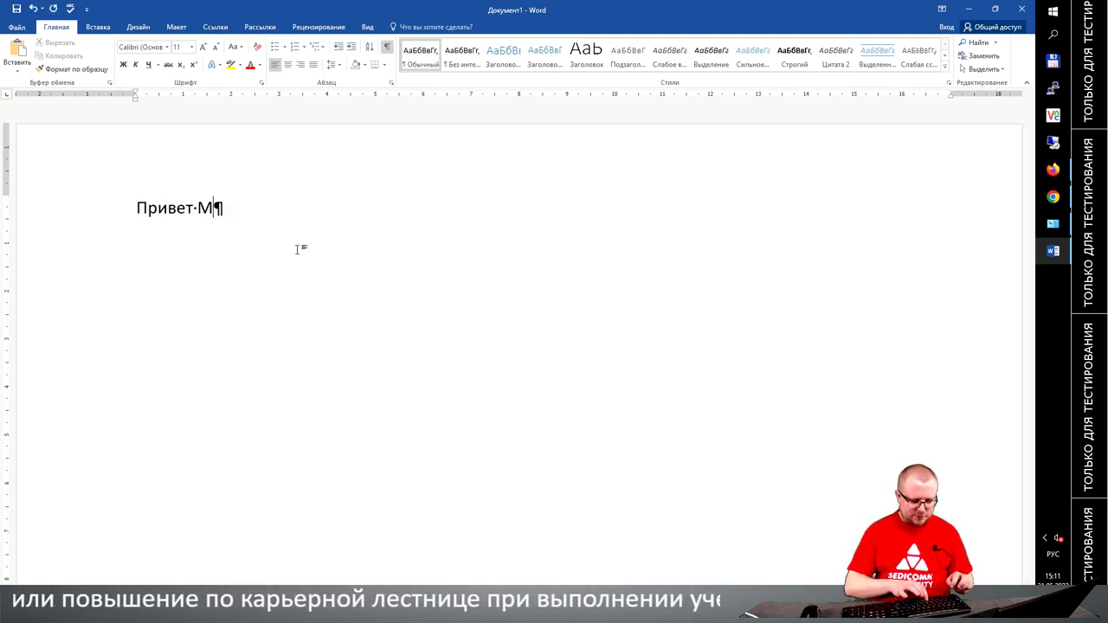
{"action": "type", "text": "ир! "}
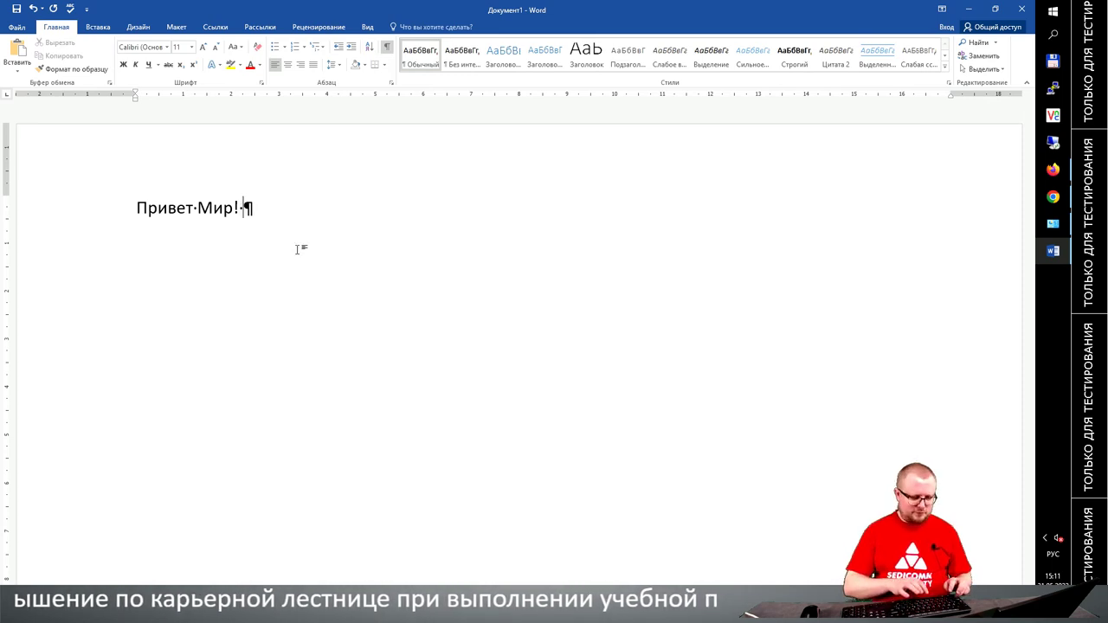
{"action": "type", "text": "Как дела?"}
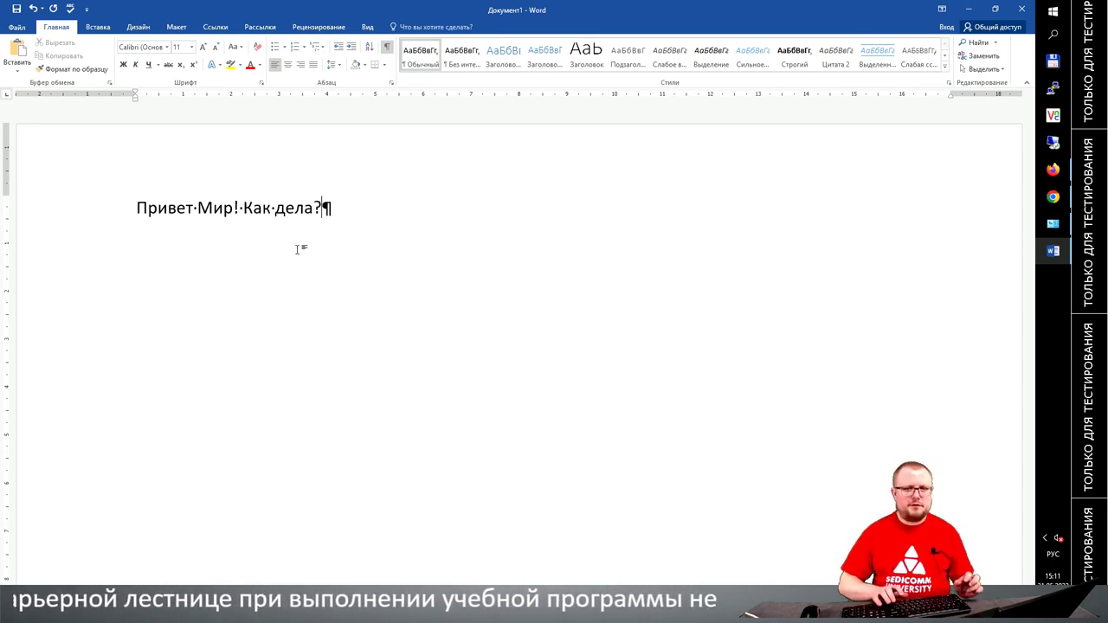
{"action": "key", "text": "Return"}
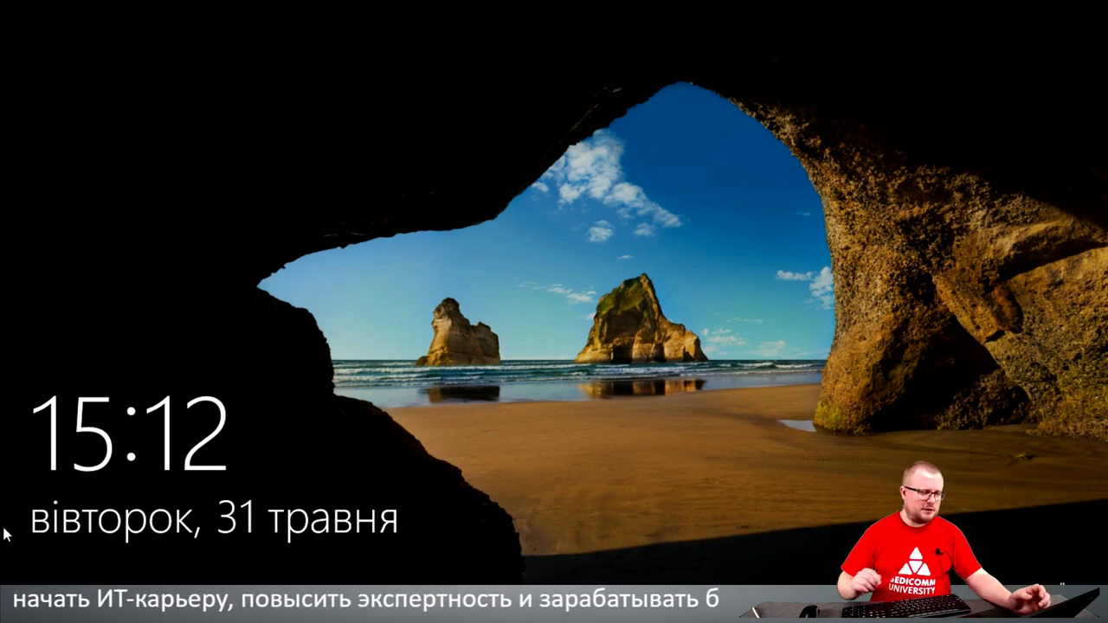
Step: Unlock Windows with the account password and close Word without saving the document
{"action": "key", "text": "Return"}
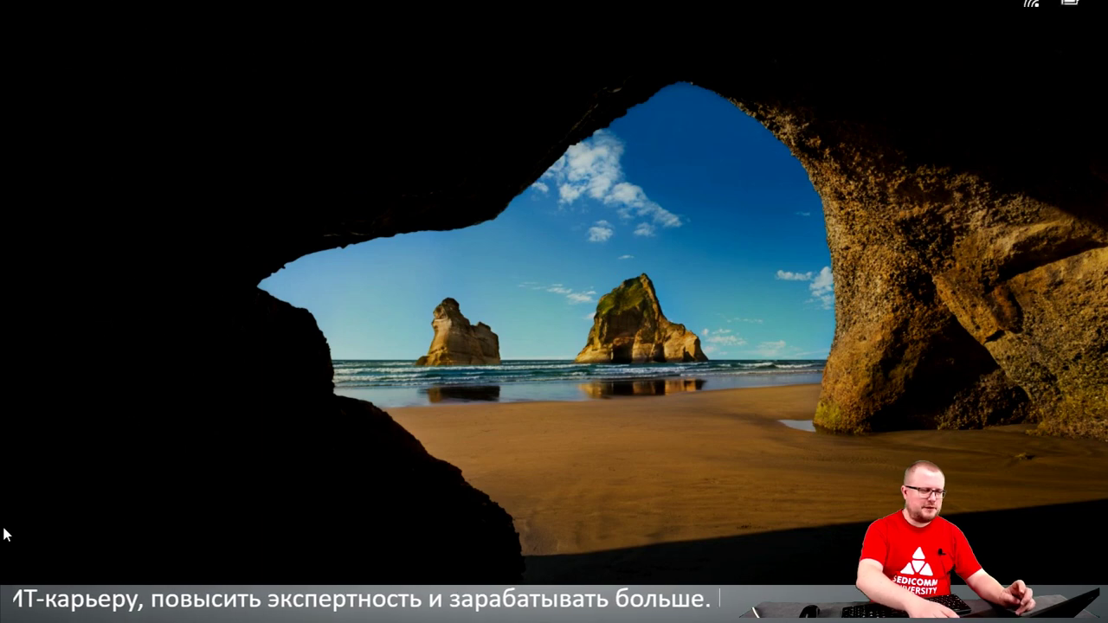
{"action": "type", "text": "•••••••"}
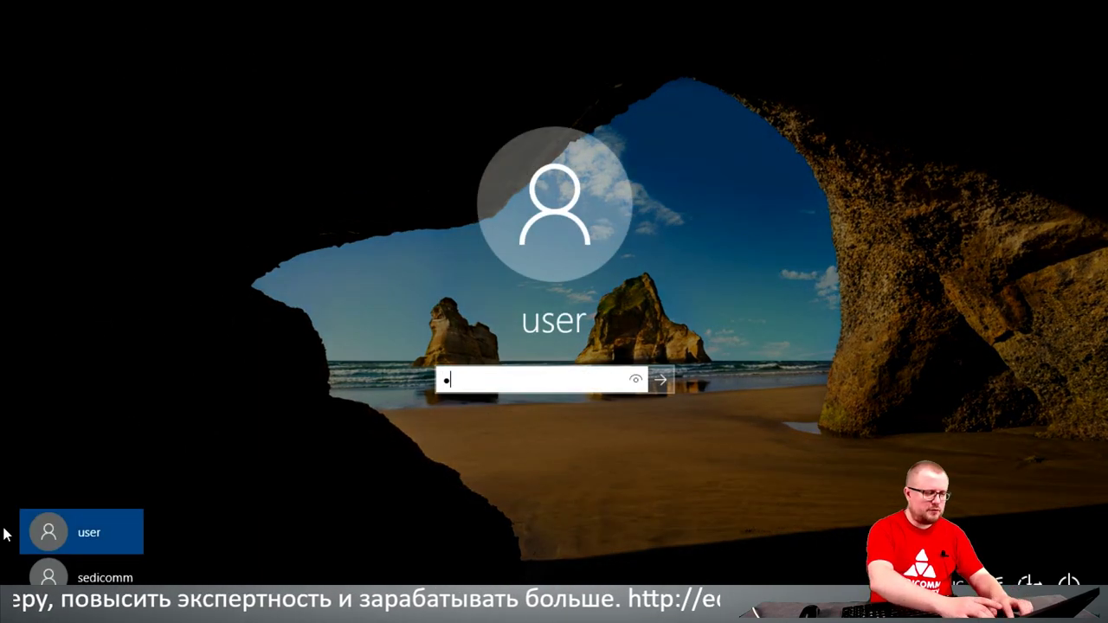
{"action": "type", "text": "••"}
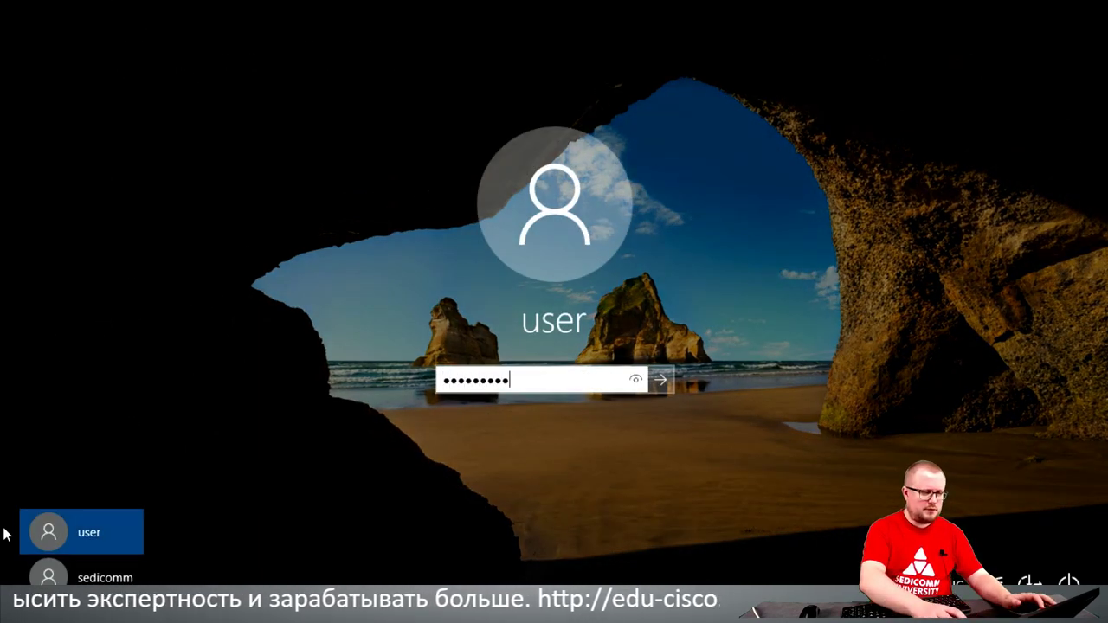
{"action": "key", "text": "Return"}
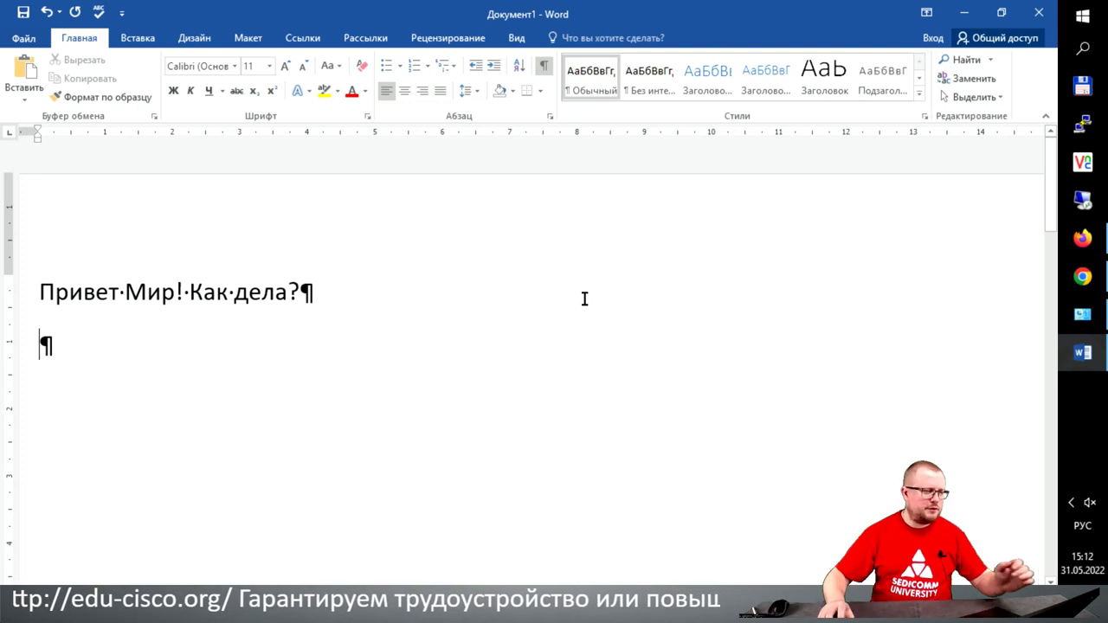
{"action": "left_click", "coordinate": [1041, 14]}
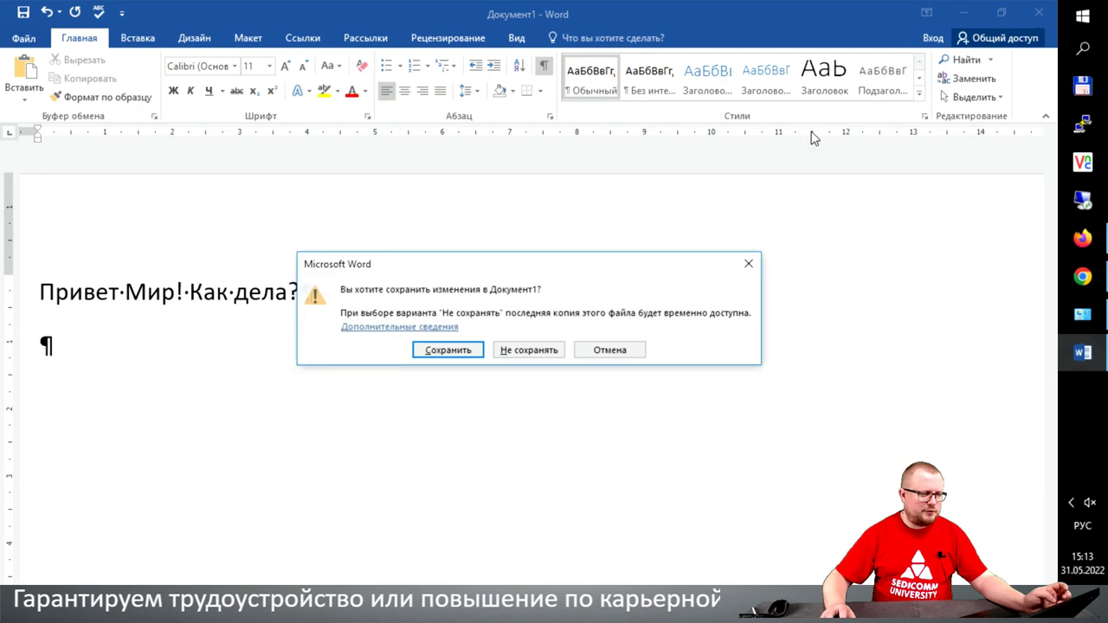
{"action": "left_click", "coordinate": [529, 350]}
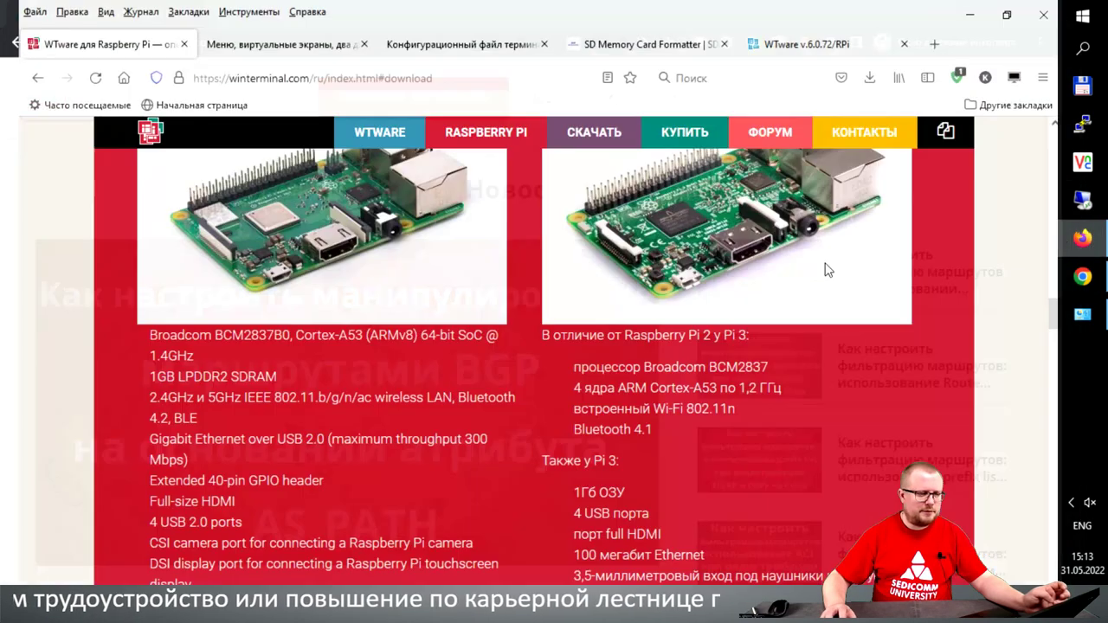
Step: Reload the WTware v.6.0.72/RPi status page and open the terminal's configuration file editor
{"action": "left_click", "coordinate": [800, 44]}
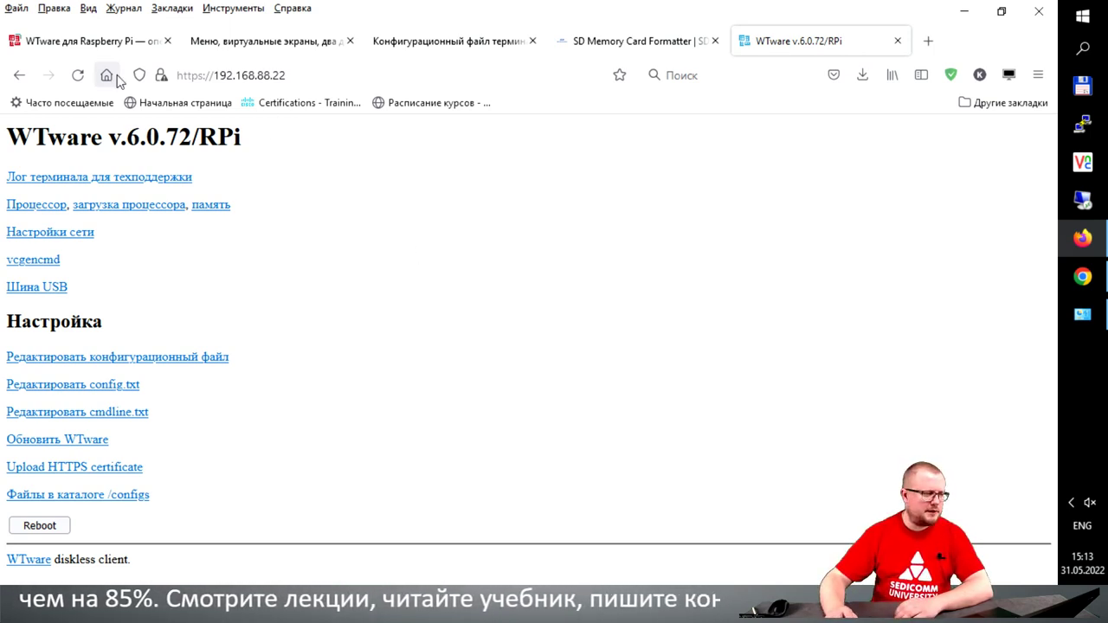
{"action": "left_click", "coordinate": [78, 75]}
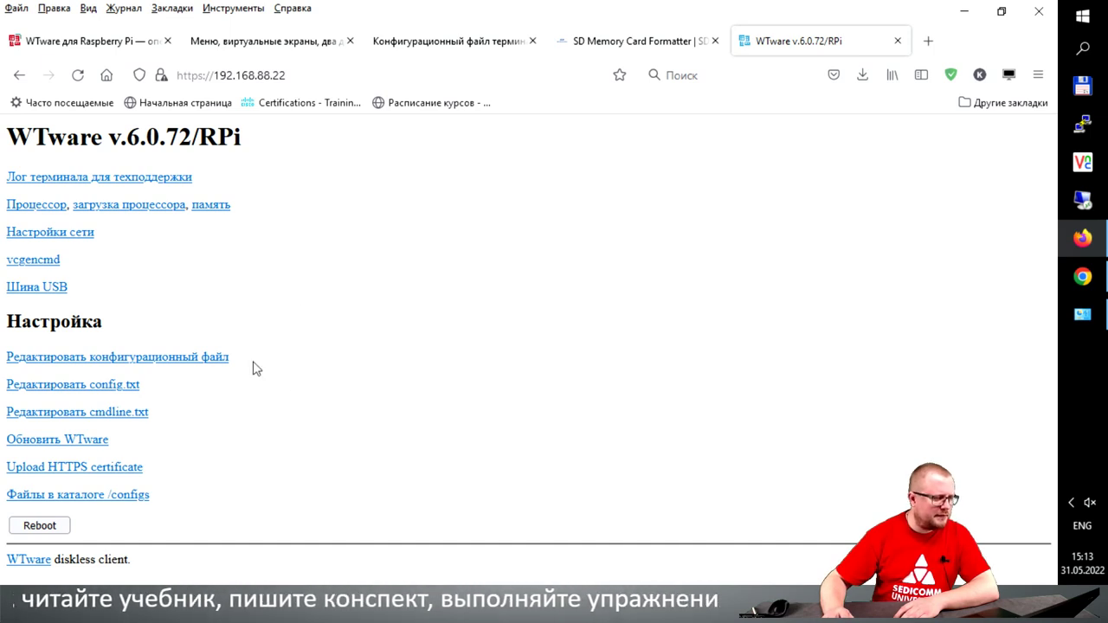
{"action": "left_click", "coordinate": [220, 357]}
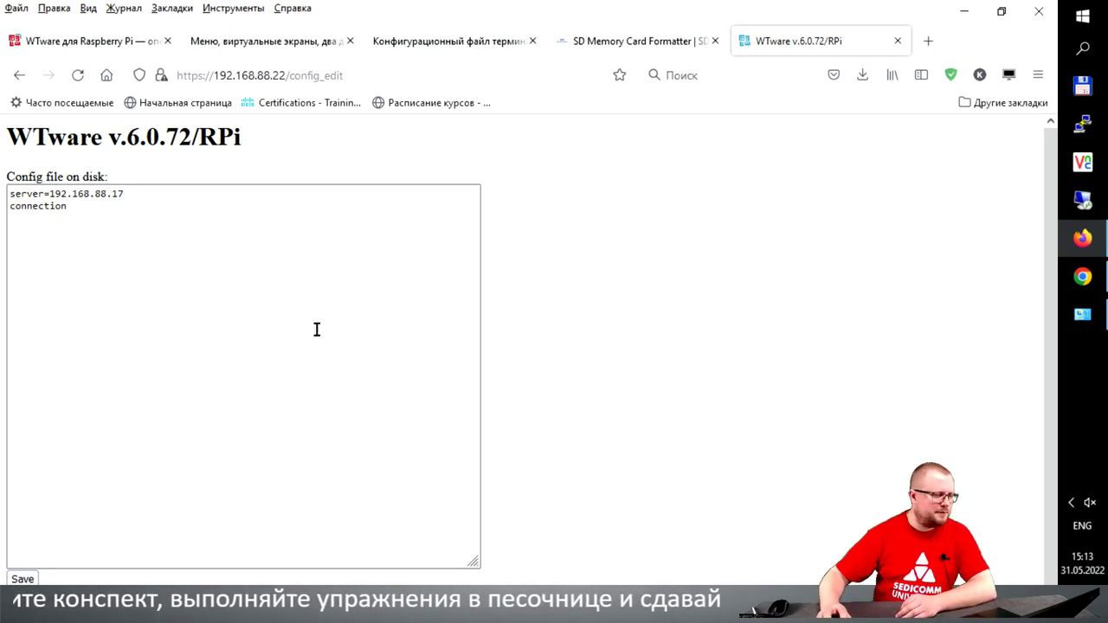
{"action": "left_click", "coordinate": [119, 209]}
{"action": "key", "text": "ctrl+a"}
{"action": "left_click", "coordinate": [95, 225]}
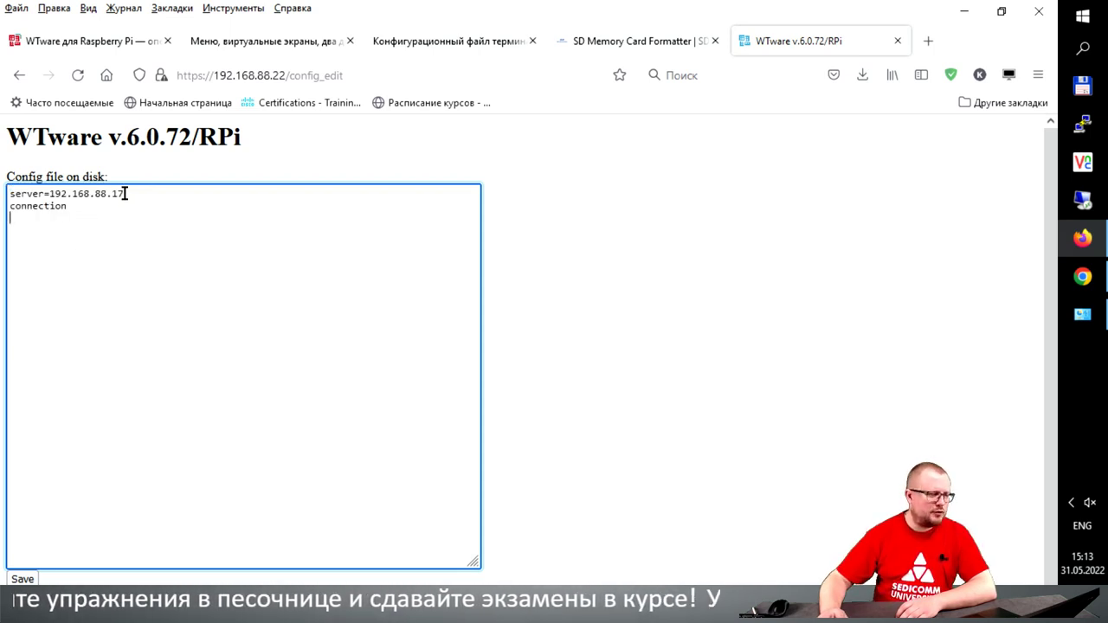
{"action": "left_click_drag", "start_coordinate": [126, 194], "coordinate": [48, 195]}
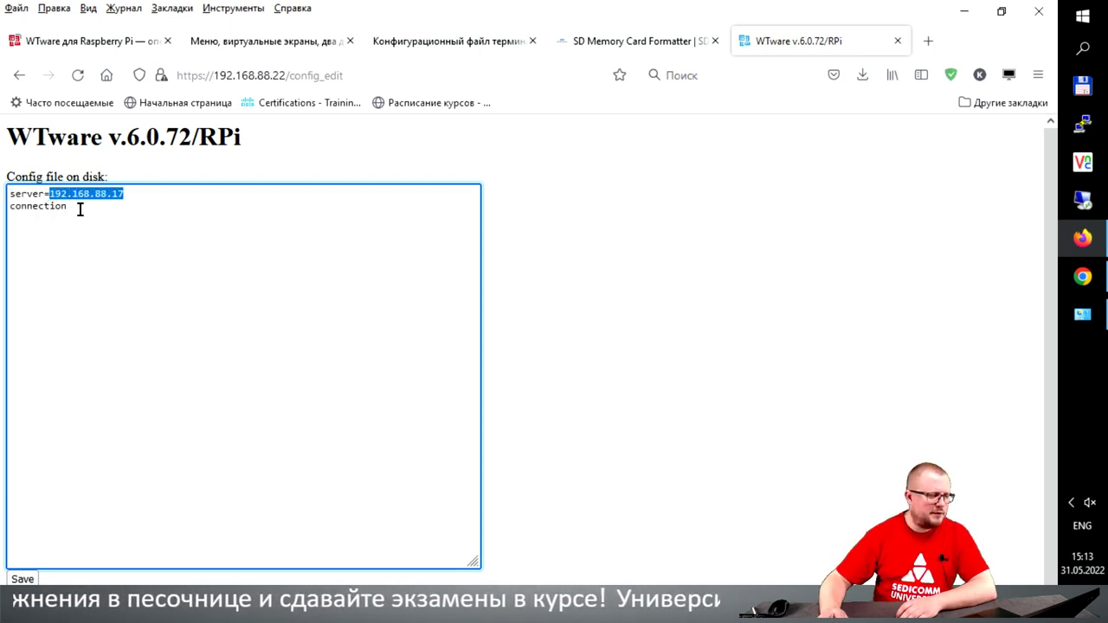
{"action": "left_click", "coordinate": [71, 223]}
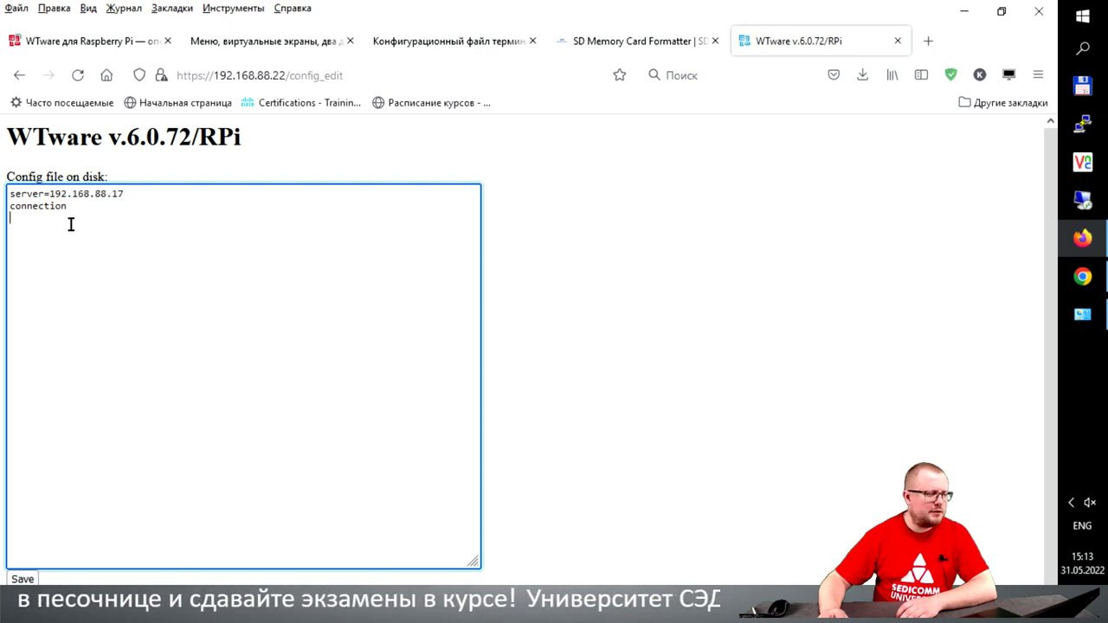
{"action": "left_click", "coordinate": [279, 41]}
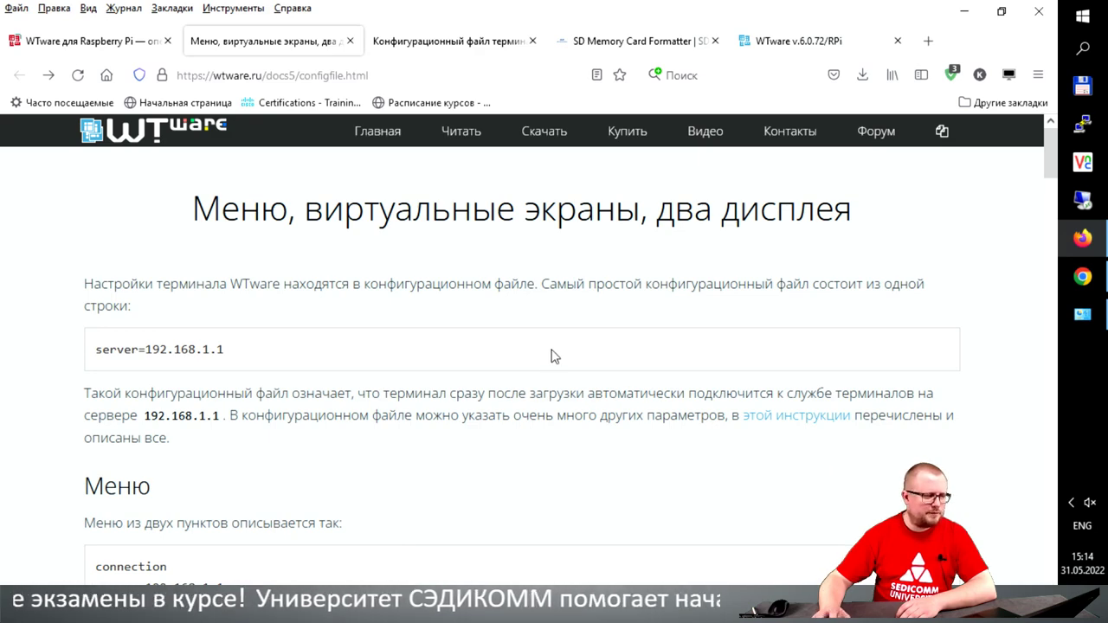
{"action": "scroll", "coordinate": [544, 336], "scroll_direction": "down", "scroll_amount": 4}
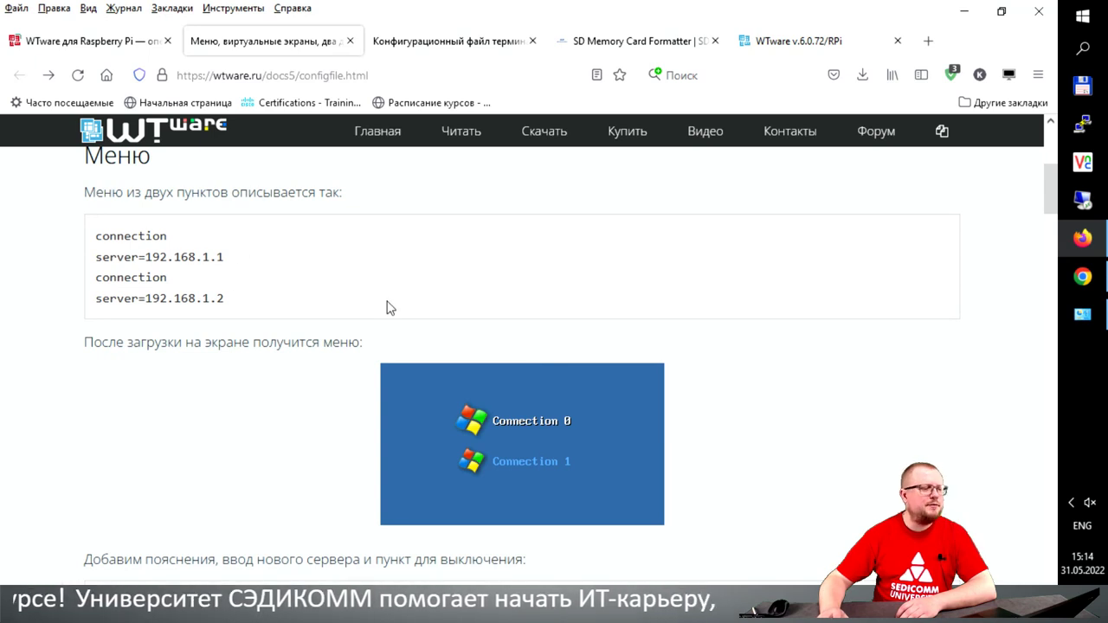
{"action": "scroll", "coordinate": [260, 302], "scroll_direction": "down", "scroll_amount": 4}
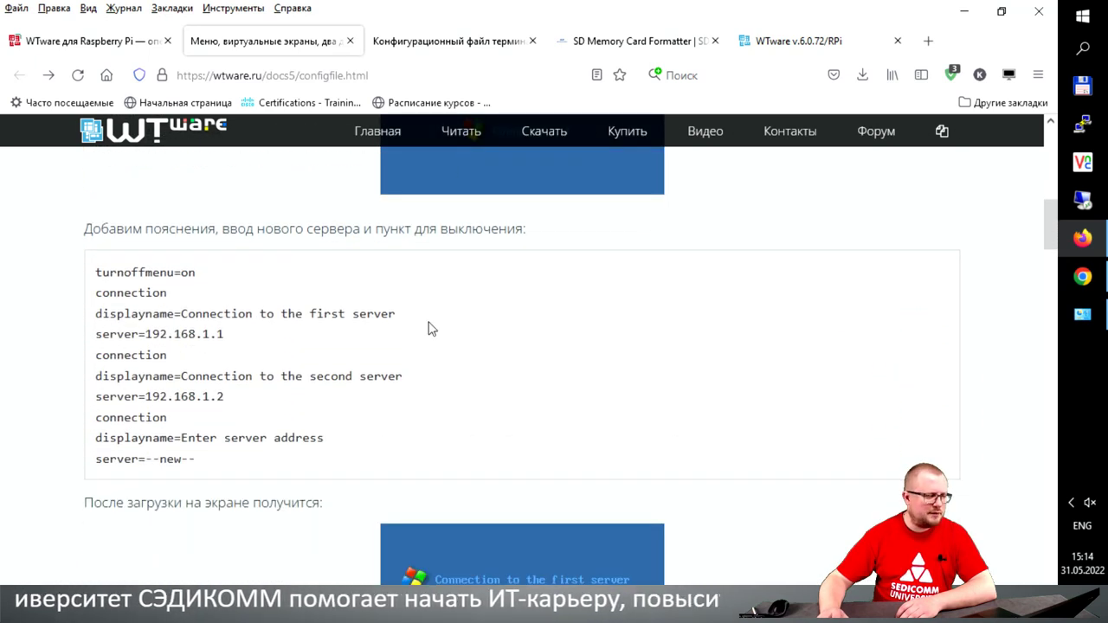
{"action": "scroll", "coordinate": [437, 351], "scroll_direction": "up", "scroll_amount": 1}
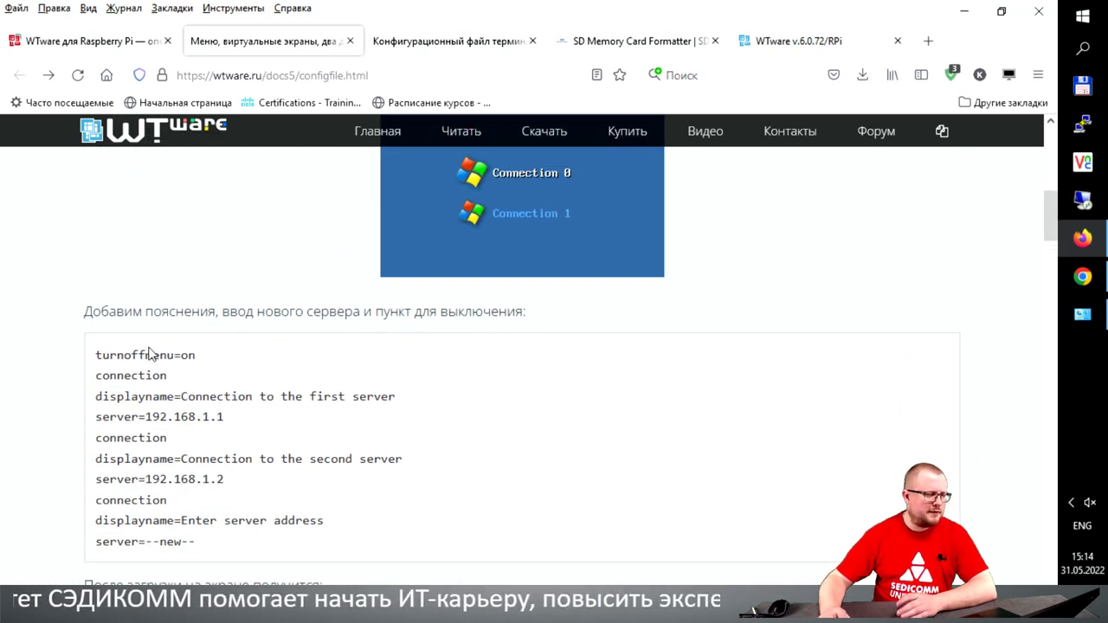
{"action": "left_click_drag", "start_coordinate": [98, 355], "coordinate": [222, 361]}
{"action": "key", "text": "ctrl+c"}
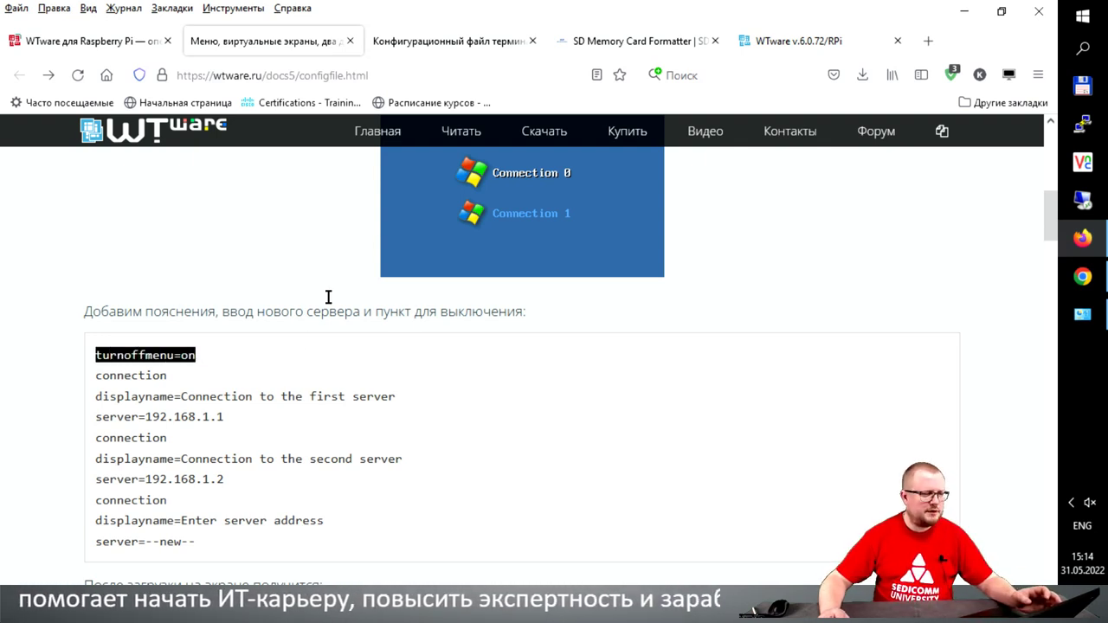
{"action": "left_click", "coordinate": [778, 41]}
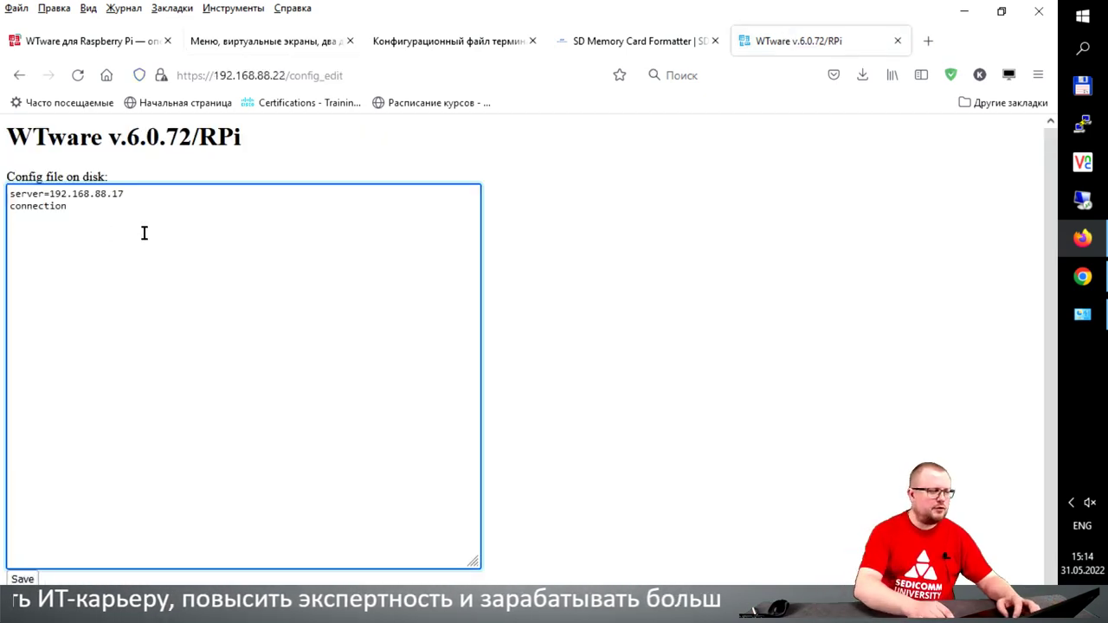
Step: Add turnoffmenu=on at the top of the config and 'displayname=My laptop' below the server line
{"action": "key", "text": "Return"}
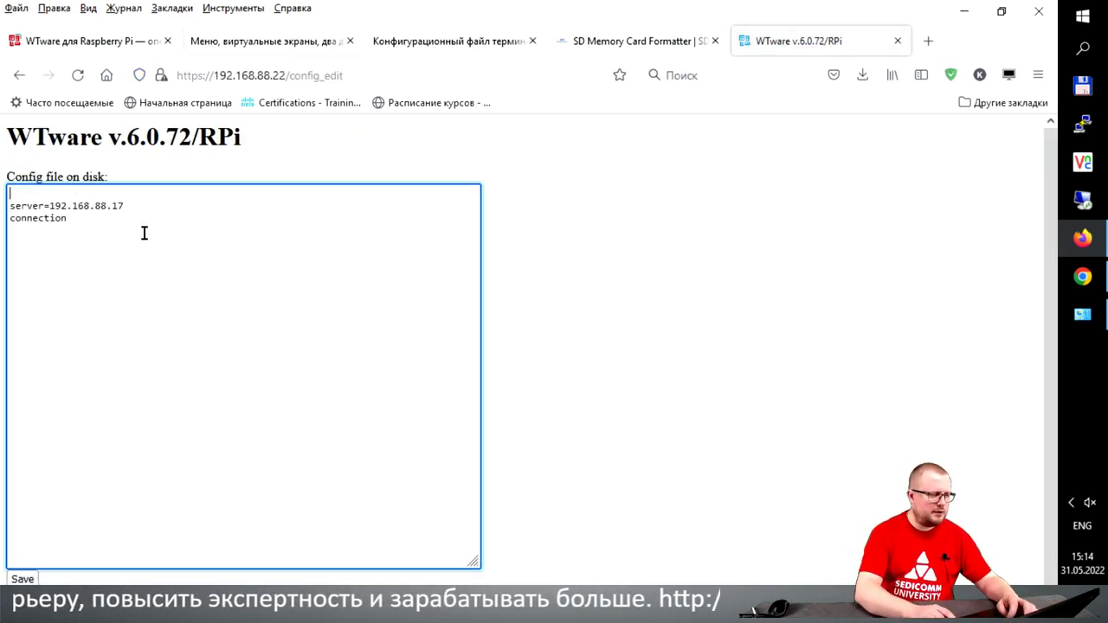
{"action": "key", "text": "ctrl+v"}
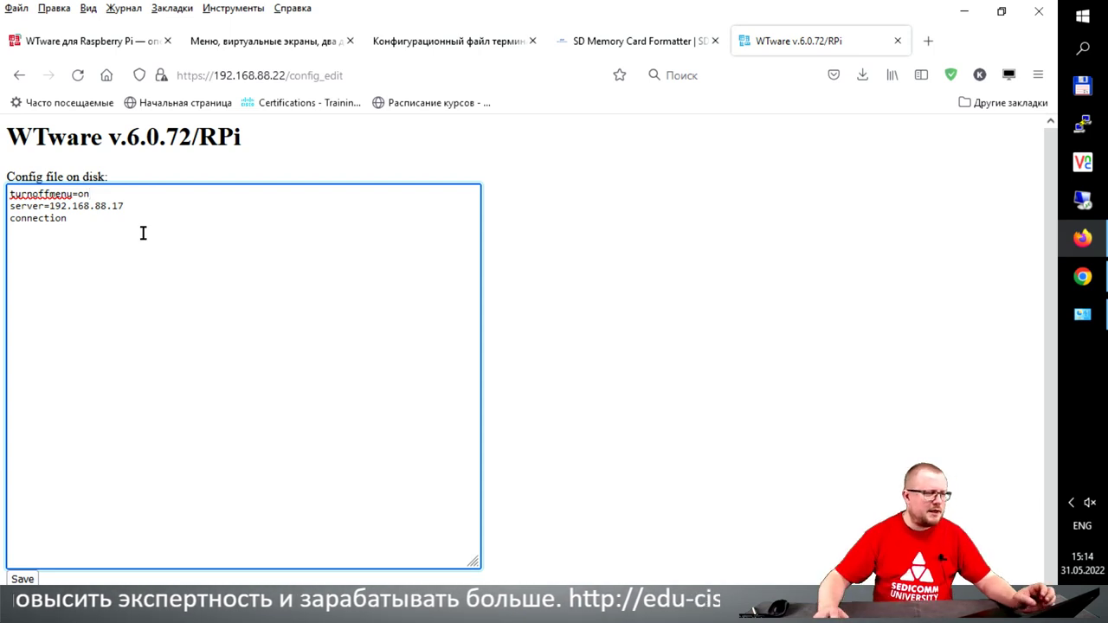
{"action": "left_click", "coordinate": [251, 37]}
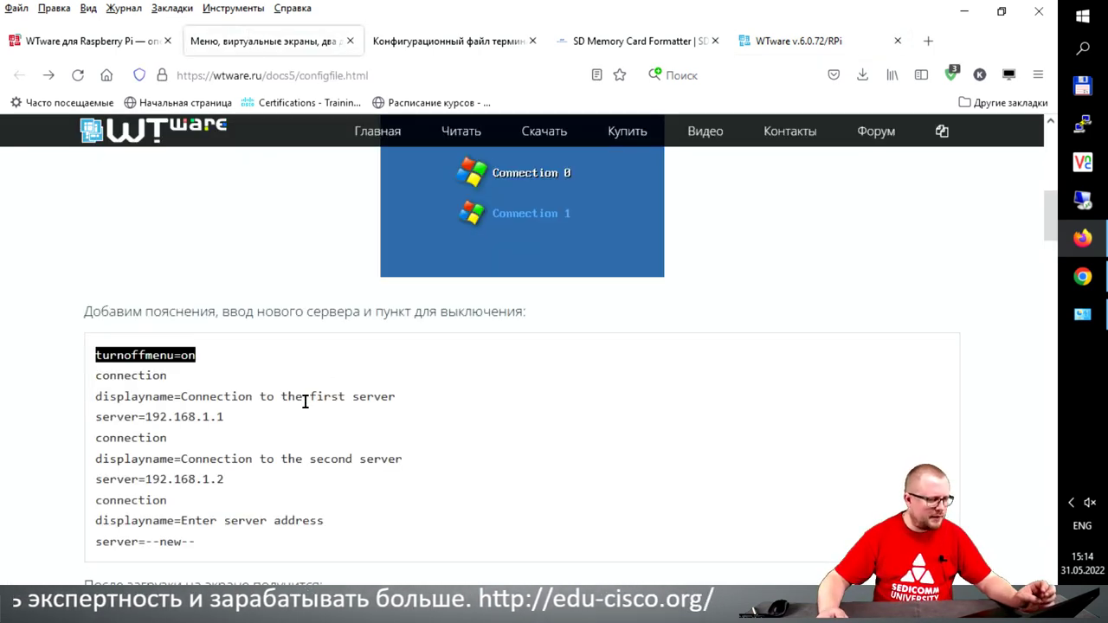
{"action": "left_click_drag", "start_coordinate": [97, 397], "coordinate": [174, 397]}
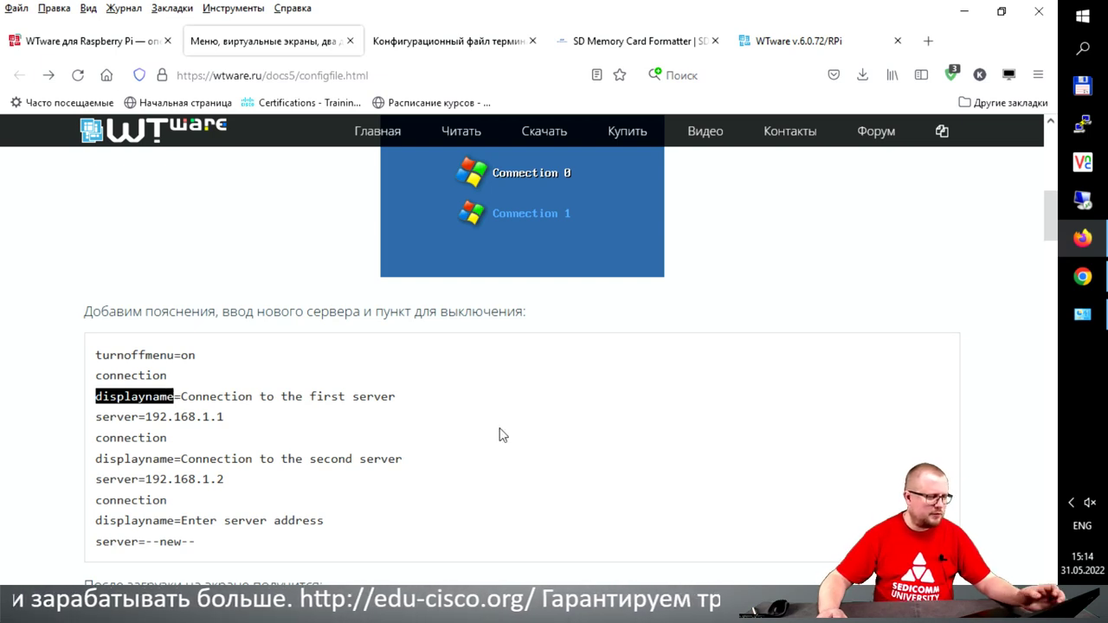
{"action": "mouse_move", "coordinate": [188, 397]}
{"action": "left_mouse_down"}
{"action": "mouse_move", "coordinate": [103, 400]}
{"action": "mouse_move", "coordinate": [183, 396]}
{"action": "left_mouse_up"}
{"action": "key", "text": "ctrl+c"}
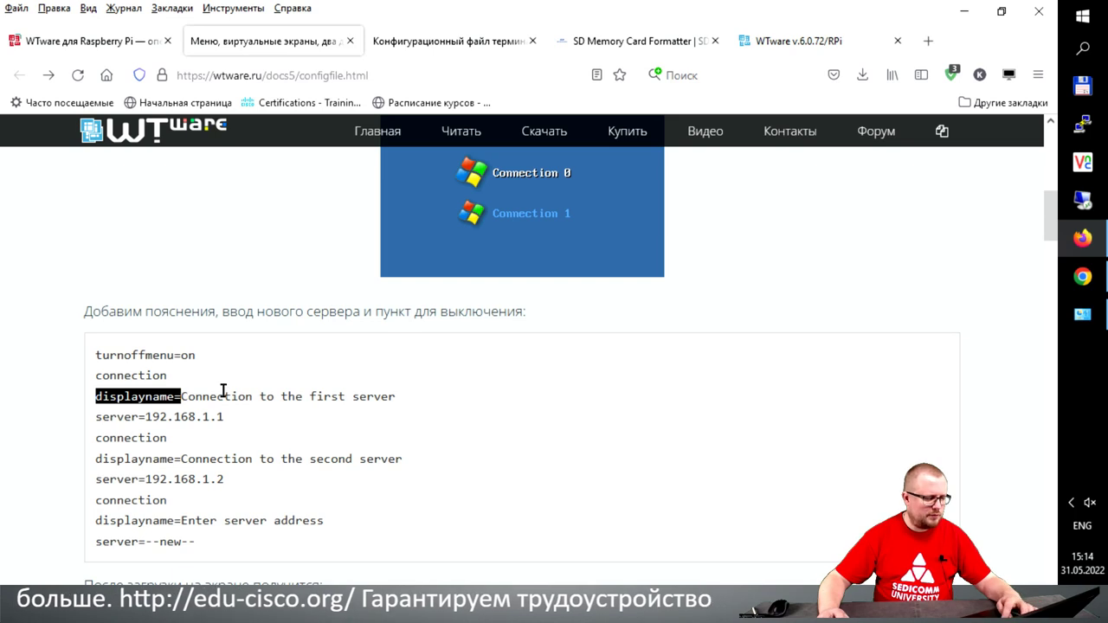
{"action": "left_click", "coordinate": [798, 51]}
{"action": "left_click", "coordinate": [145, 201]}
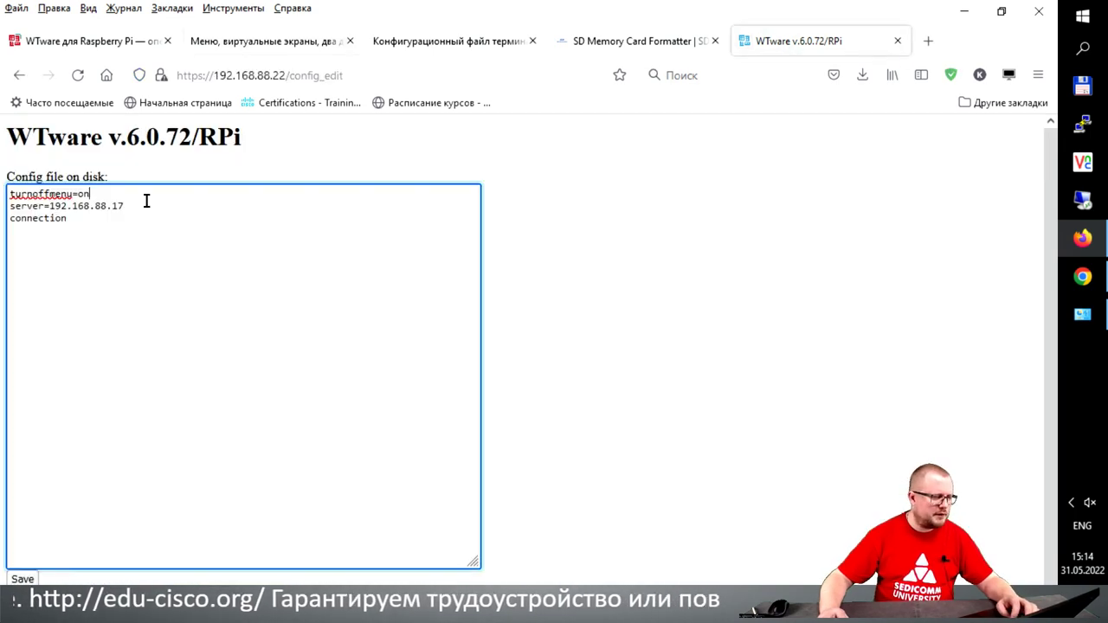
{"action": "key", "text": "Return"}
{"action": "key", "text": "ctrl+v"}
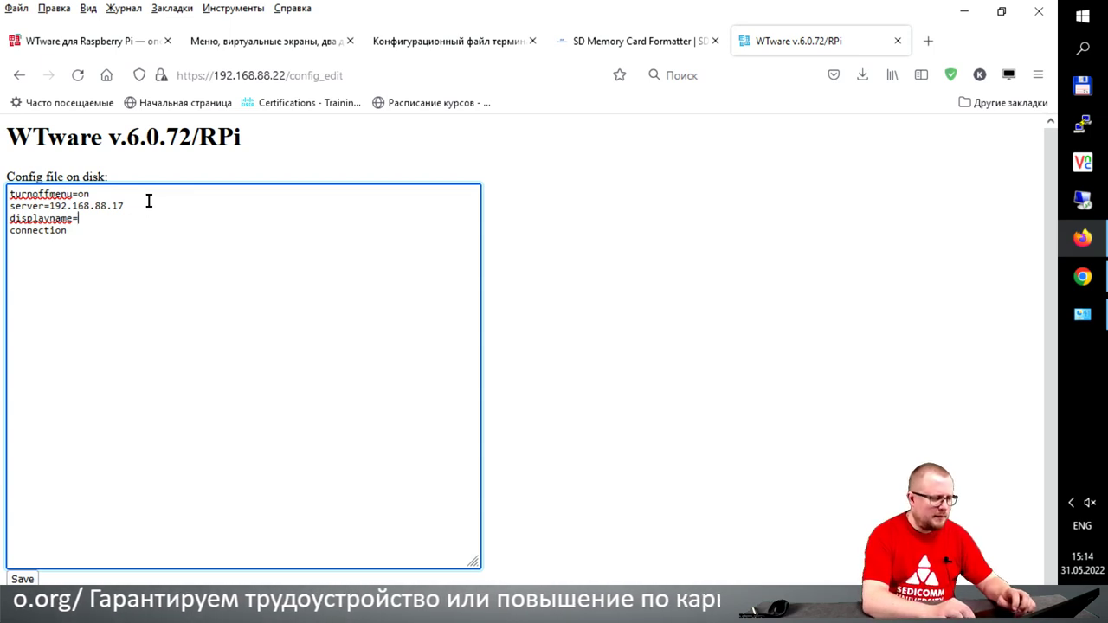
{"action": "type", "text": "My "}
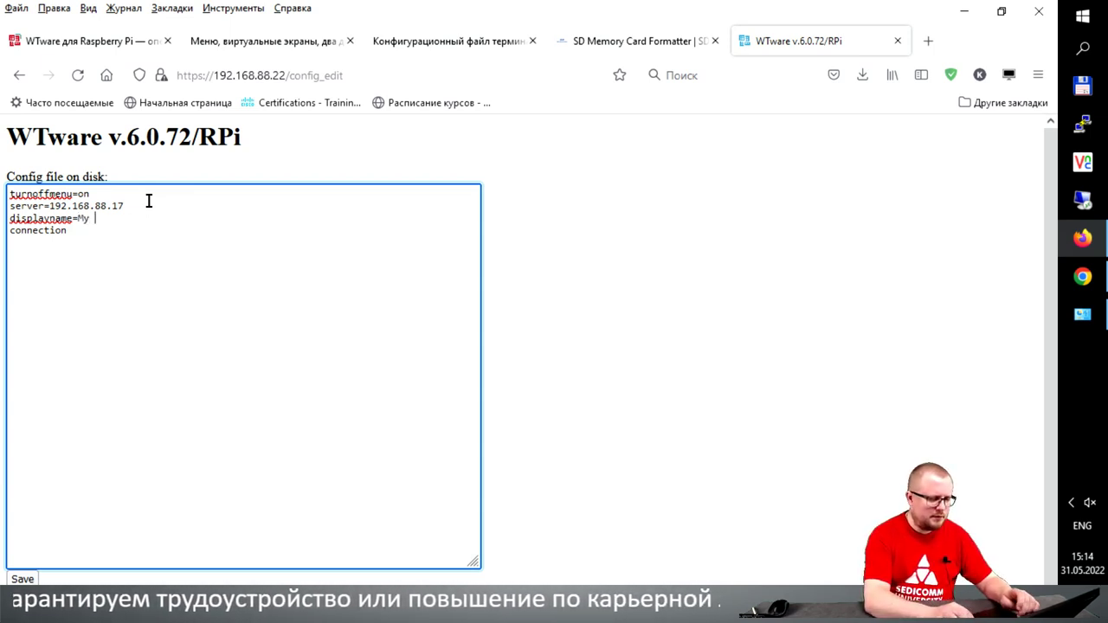
{"action": "type", "text": "laptop"}
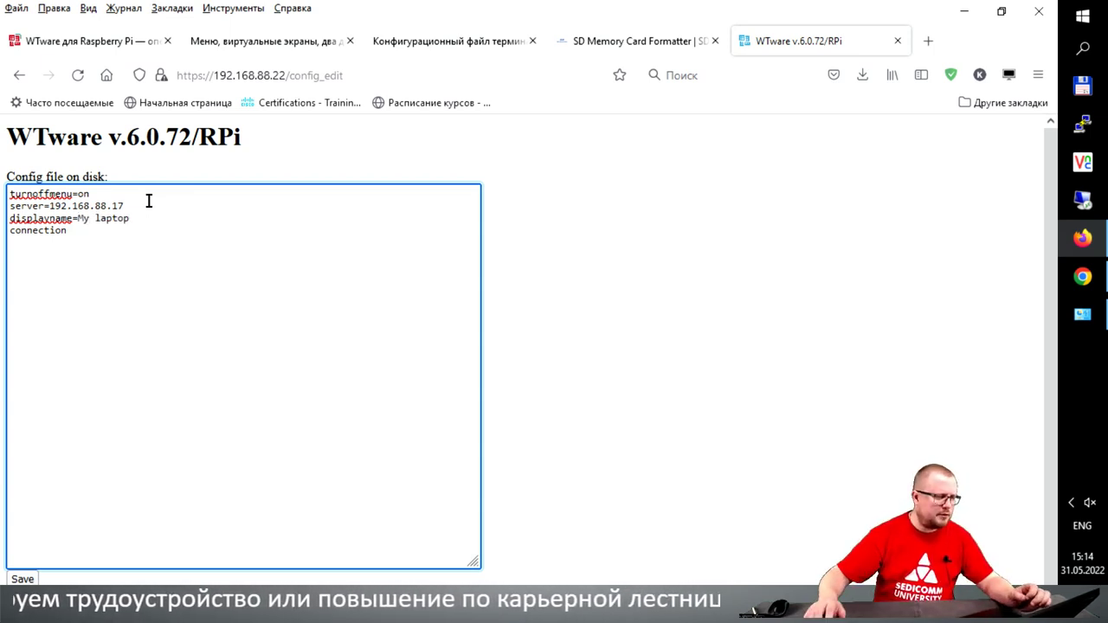
{"action": "left_click", "coordinate": [410, 34]}
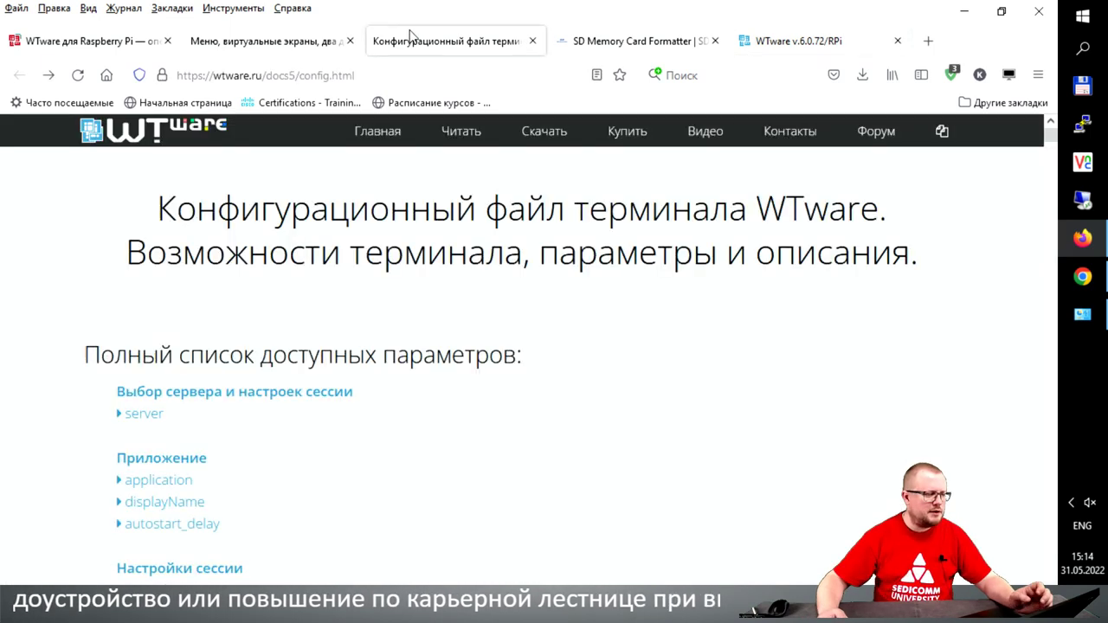
{"action": "left_click", "coordinate": [260, 41]}
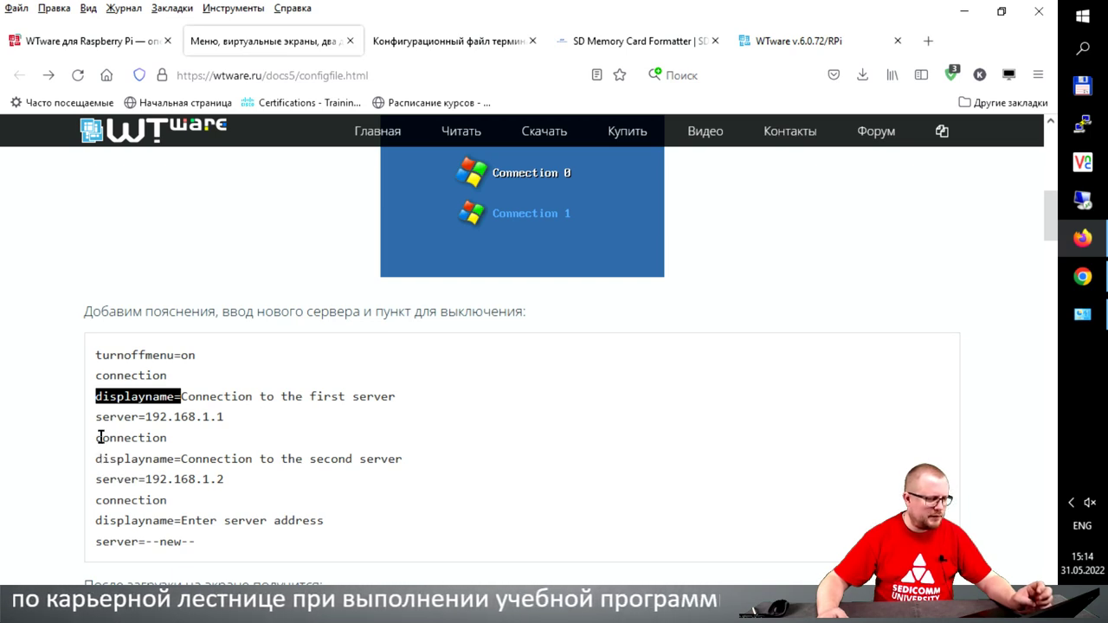
{"action": "left_click_drag", "start_coordinate": [97, 438], "coordinate": [242, 483]}
{"action": "key", "text": "ctrl+c"}
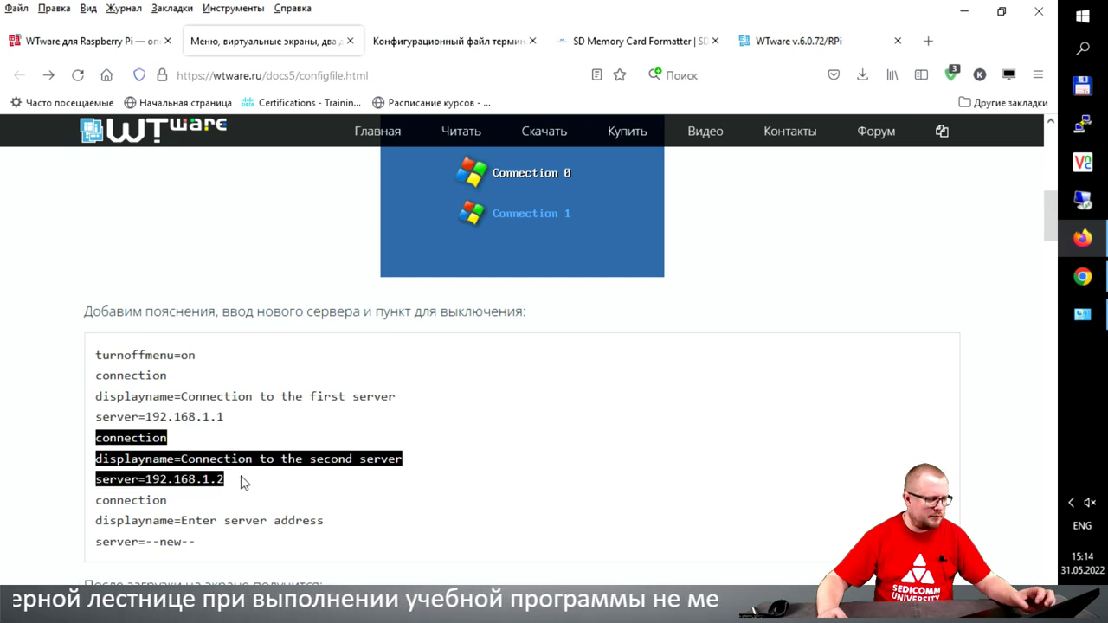
{"action": "left_click", "coordinate": [757, 41]}
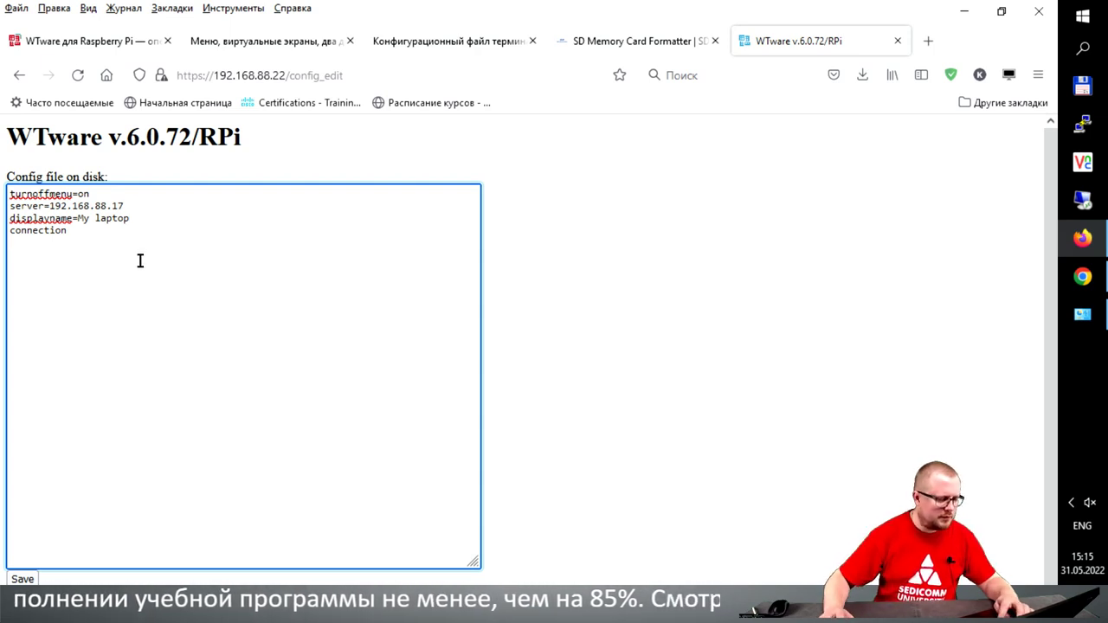
Step: Paste the second-server connection block and move 'connection' above the laptop entry, removing the blank line
{"action": "key", "text": "Return"}
{"action": "key", "text": "ctrl+v"}
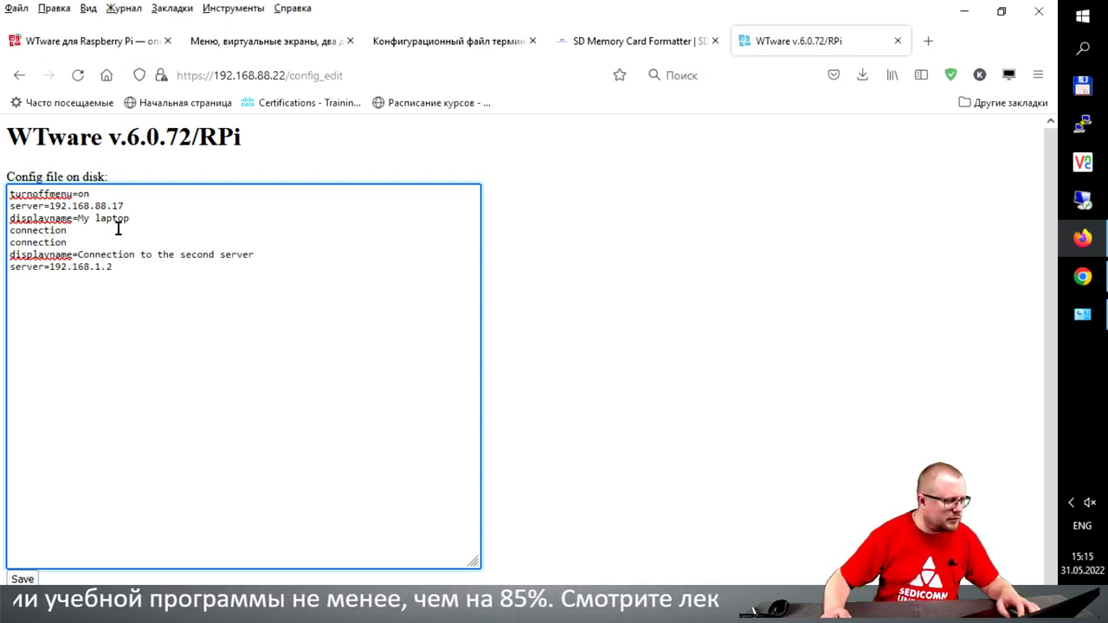
{"action": "left_click_drag", "start_coordinate": [71, 230], "coordinate": [5, 230]}
{"action": "key", "text": "ctrl+c"}
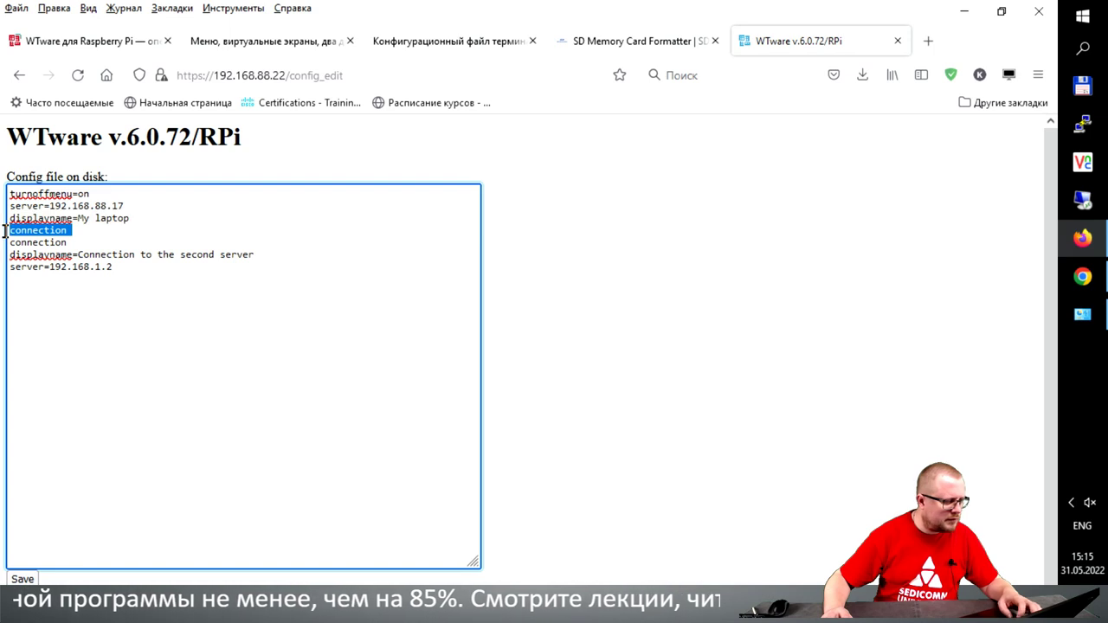
{"action": "key", "text": "Delete"}
{"action": "left_click", "coordinate": [104, 194]}
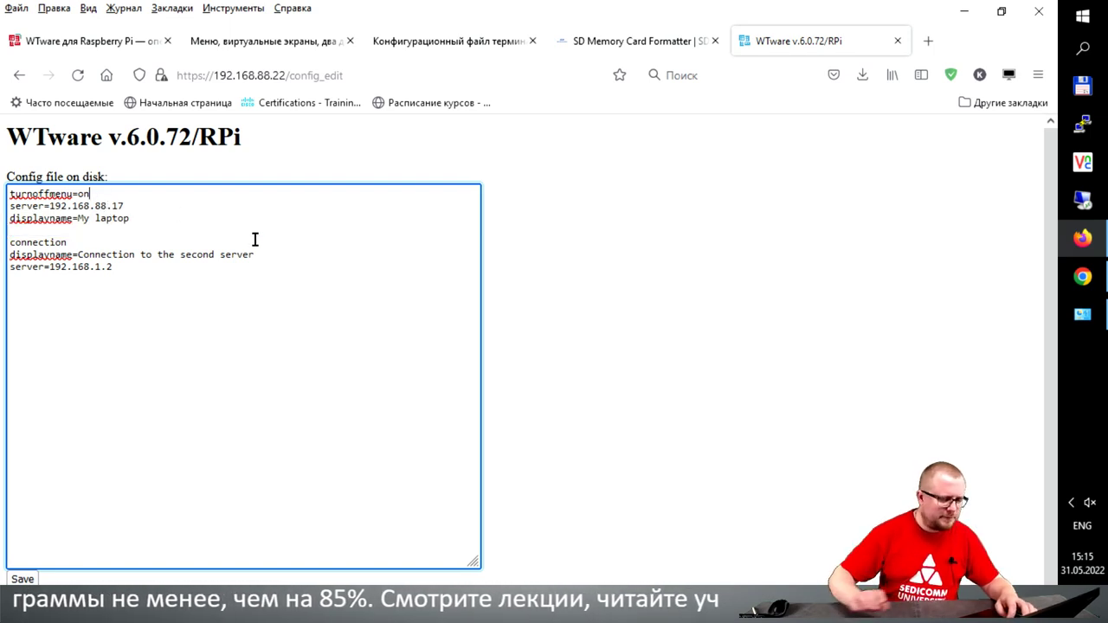
{"action": "key", "text": "Return"}
{"action": "key", "text": "ctrl+v"}
{"action": "key", "text": "Down"}
{"action": "key", "text": "Down"}
{"action": "key", "text": "Down"}
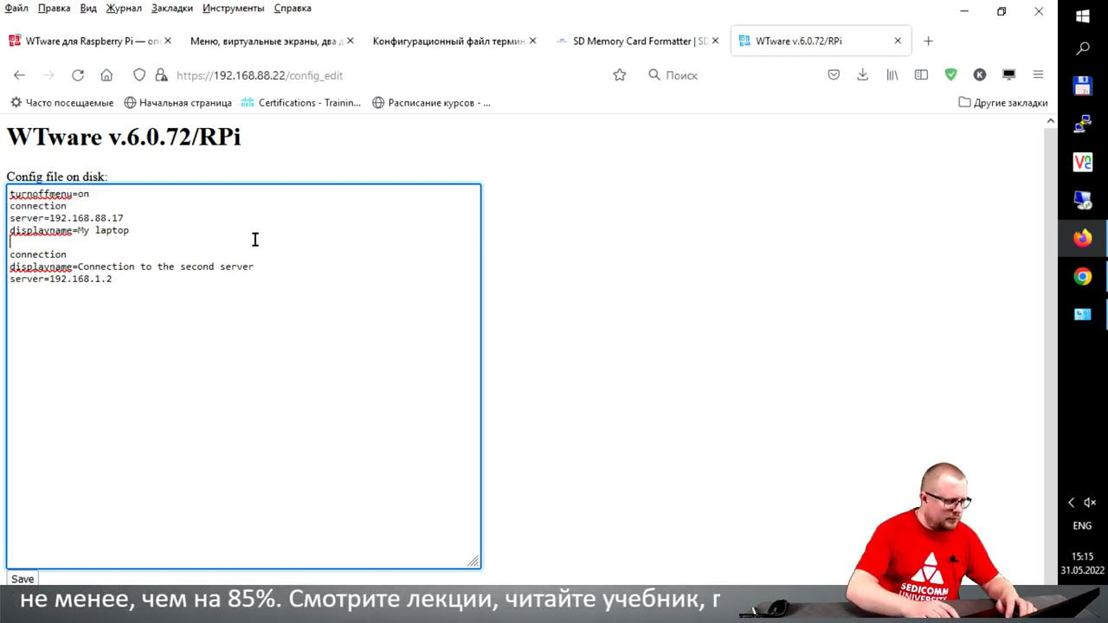
{"action": "key", "text": "Delete"}
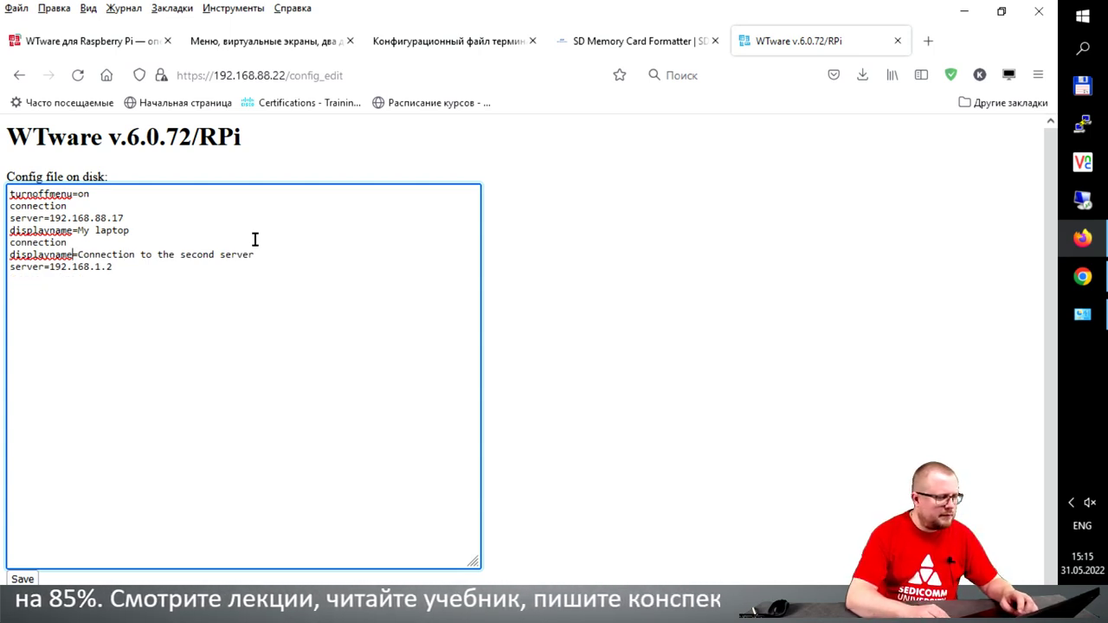
Step: Replace the second server's old IP address with rdp.sedicomm.com:3394
{"action": "key", "text": "End"}
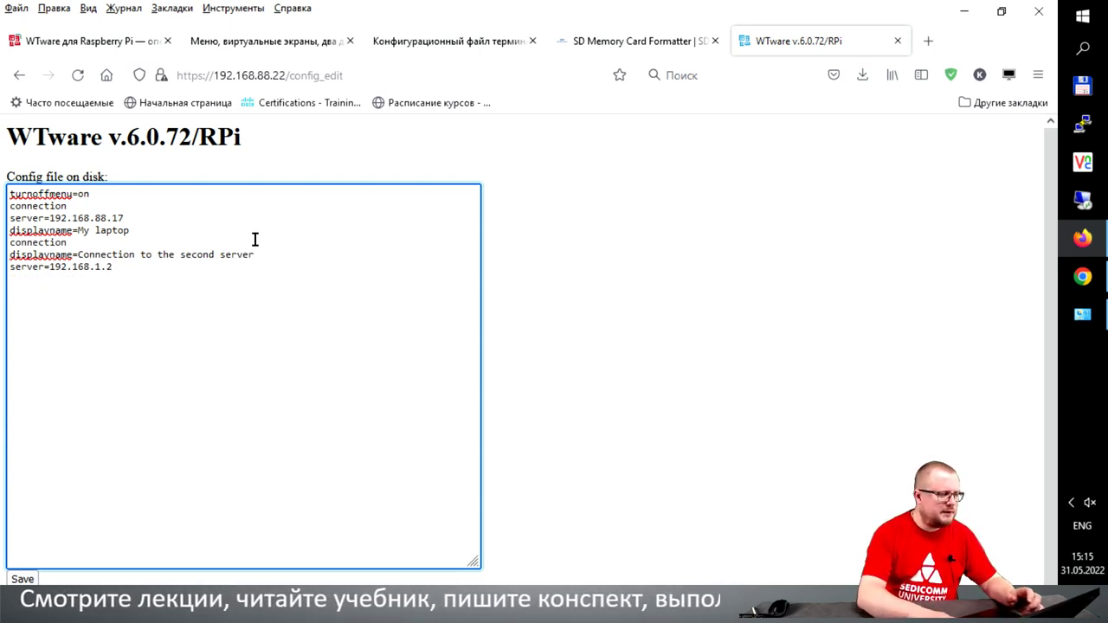
{"action": "key", "text": "BackSpace"}
{"action": "key", "text": "BackSpace"}
{"action": "key", "text": "BackSpace"}
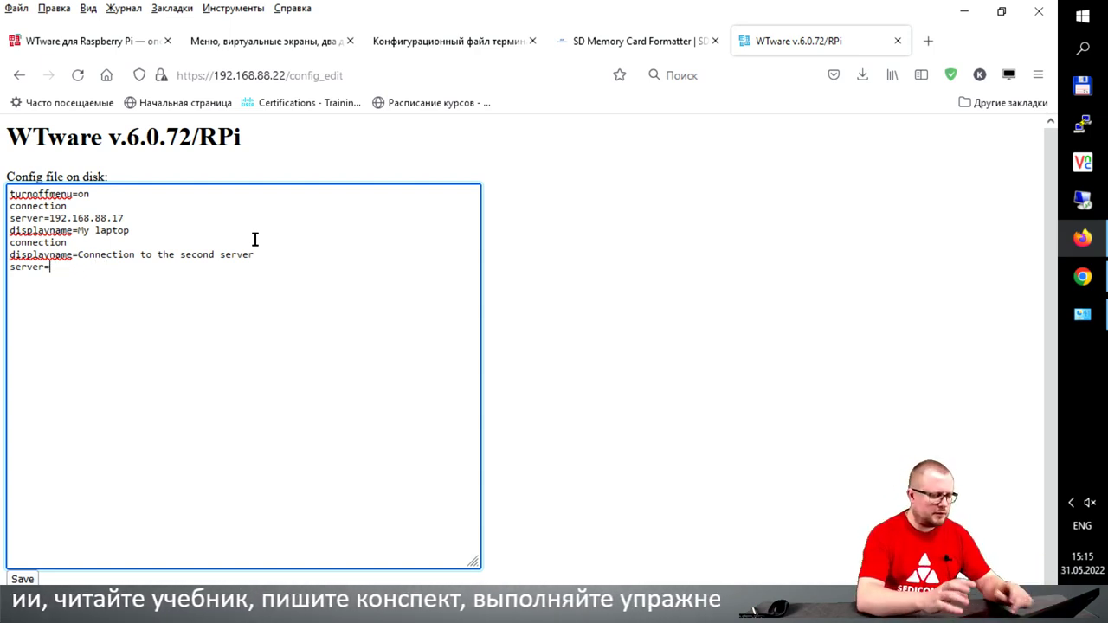
{"action": "type", "text": "rdp."}
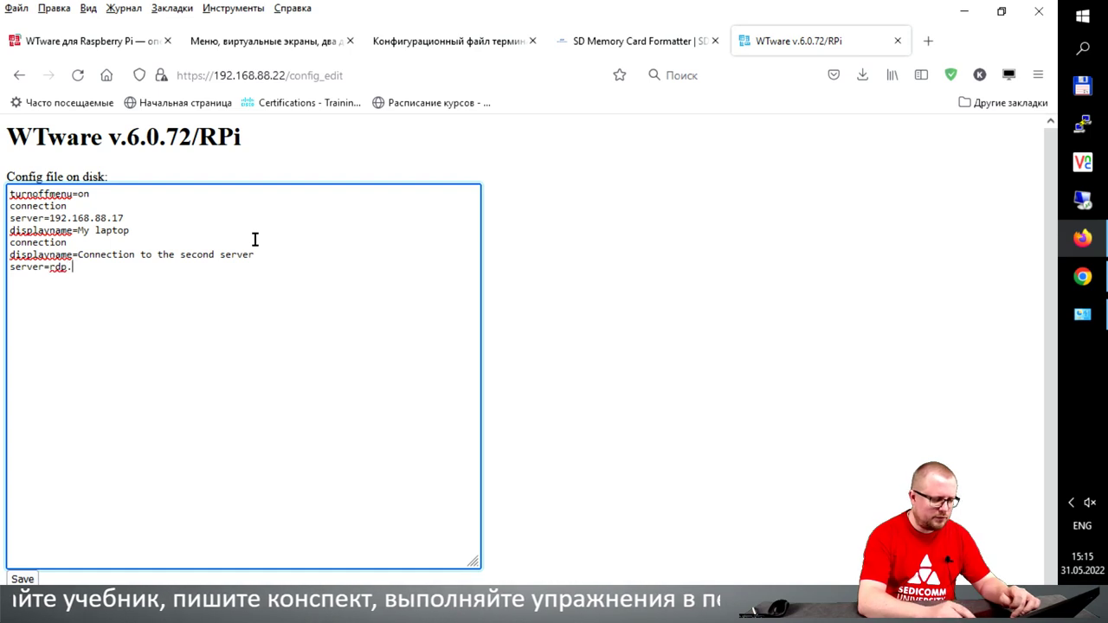
{"action": "type", "text": "sedicomm.com"}
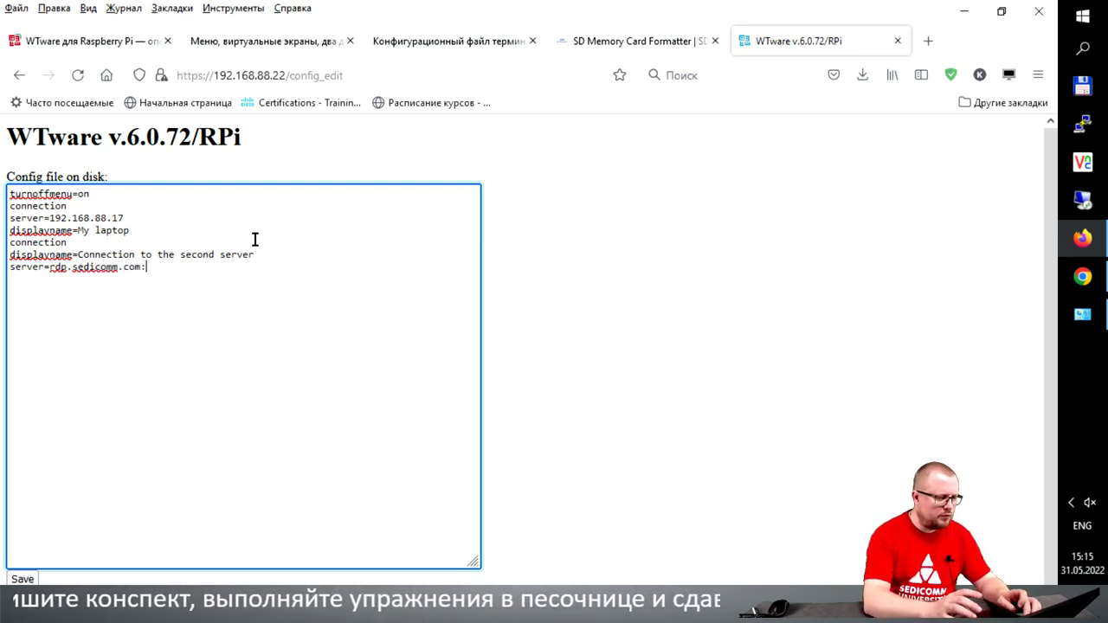
{"action": "type", "text": ":"}
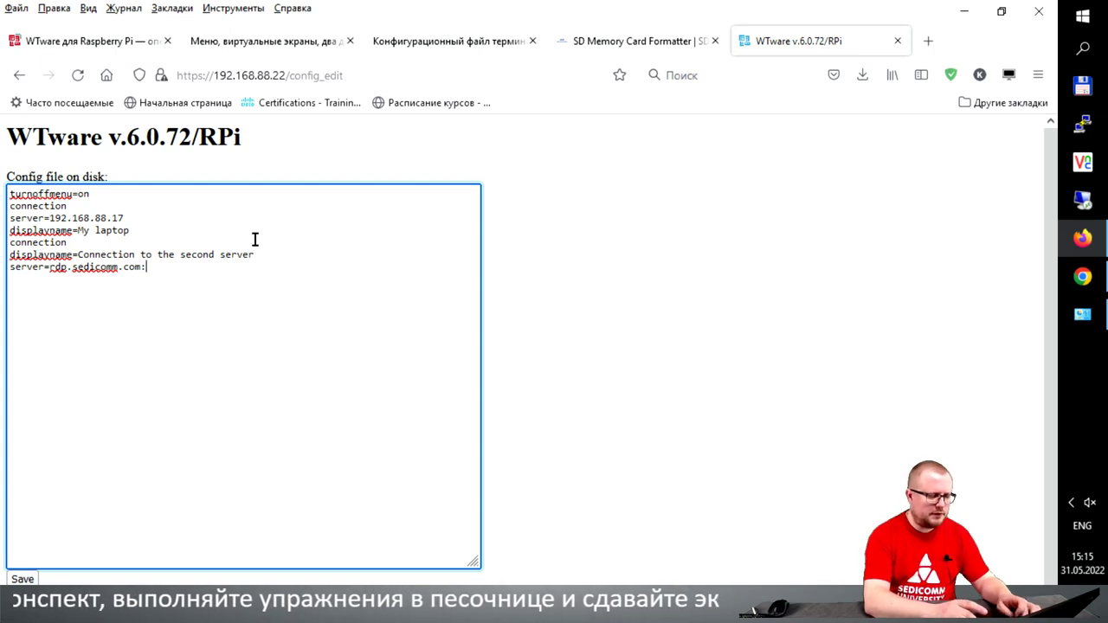
{"action": "type", "text": "3394"}
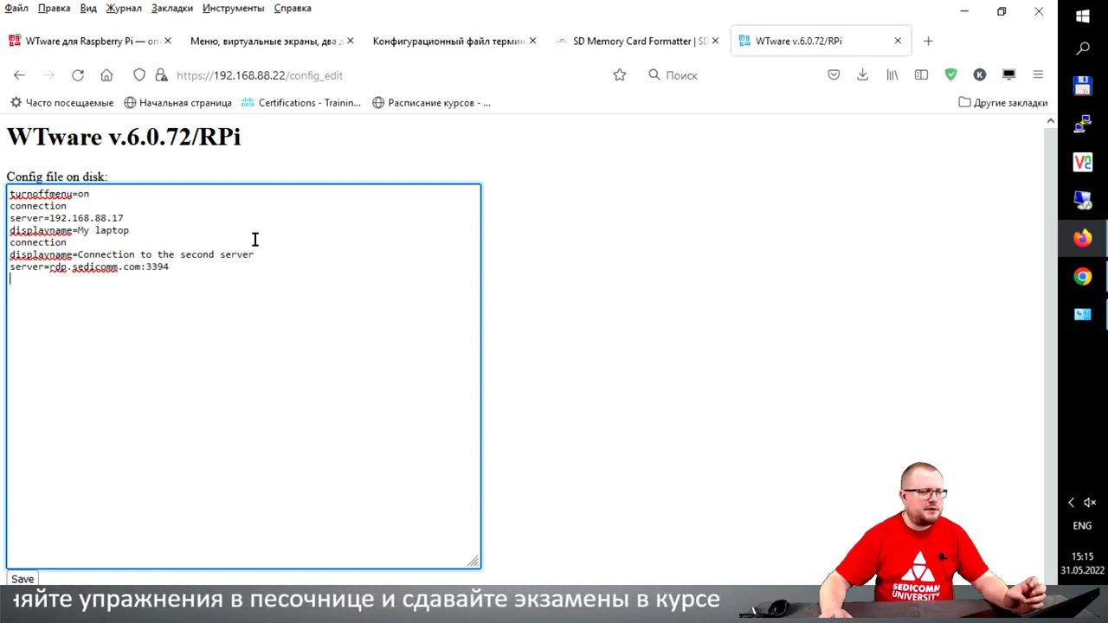
Step: Append the 'Enter server address' connection block (server=--new--) to the config and save it
{"action": "left_click", "coordinate": [244, 47]}
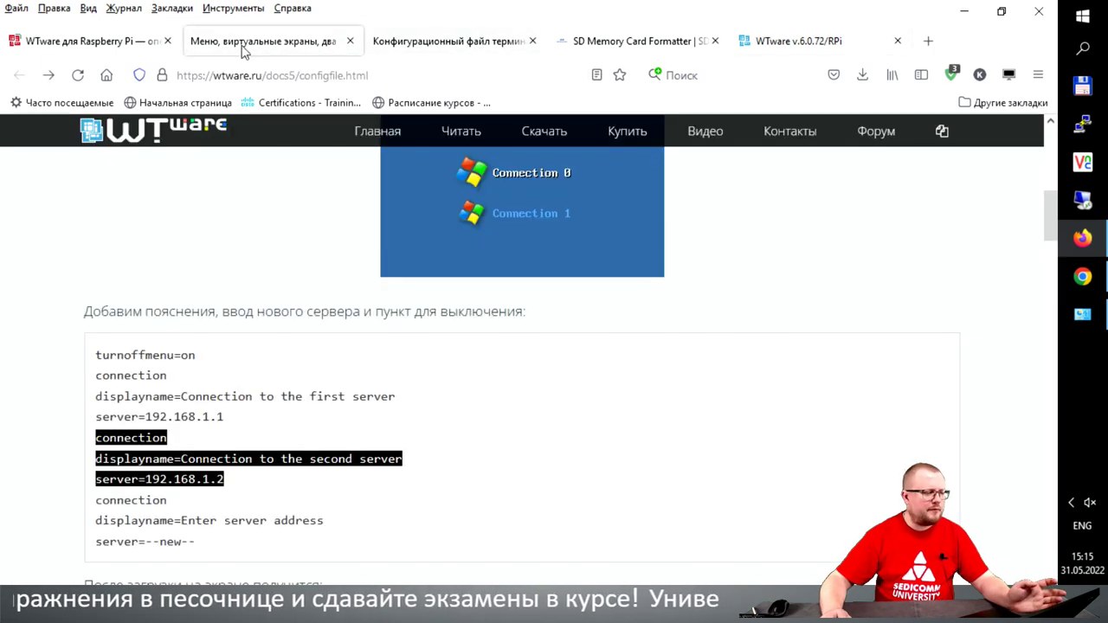
{"action": "scroll", "coordinate": [277, 395], "scroll_direction": "down", "scroll_amount": 2}
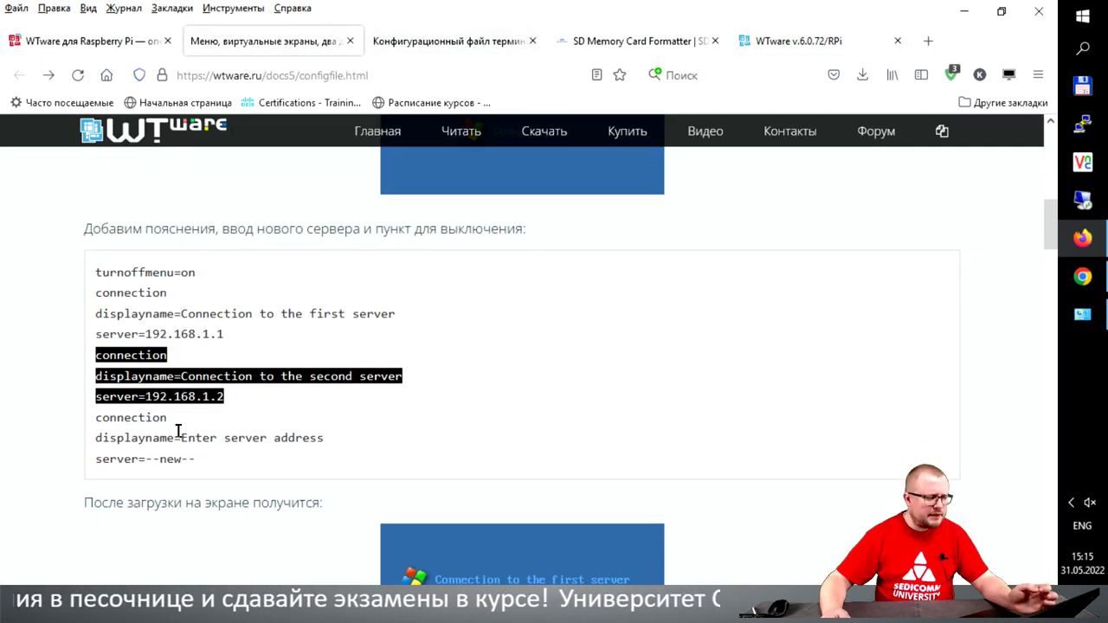
{"action": "left_click_drag", "start_coordinate": [97, 419], "coordinate": [122, 422]}
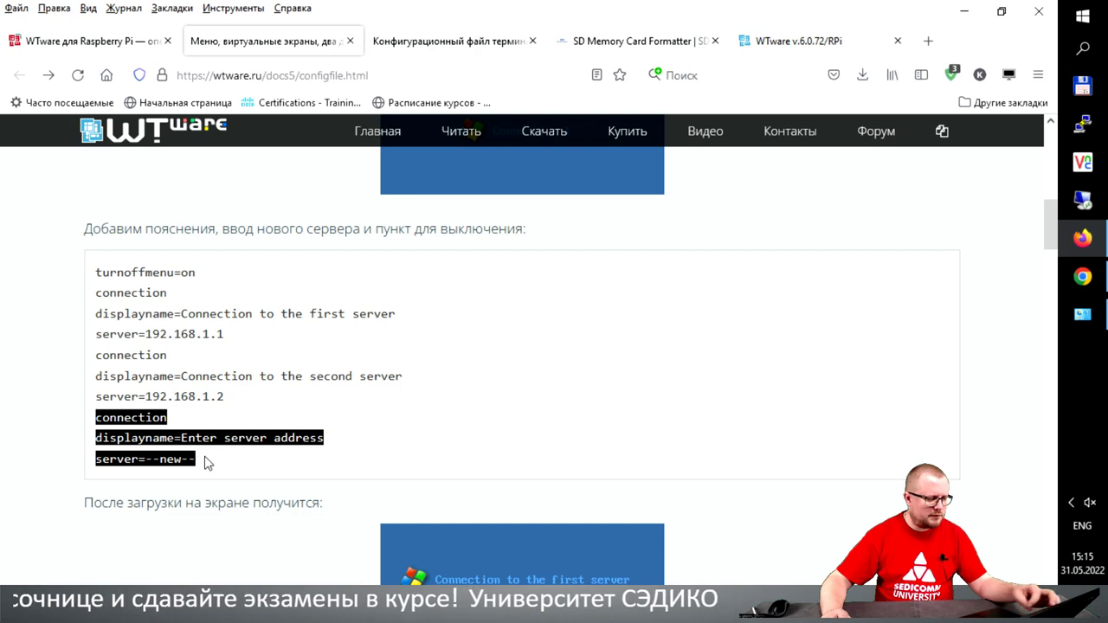
{"action": "left_click", "coordinate": [783, 40]}
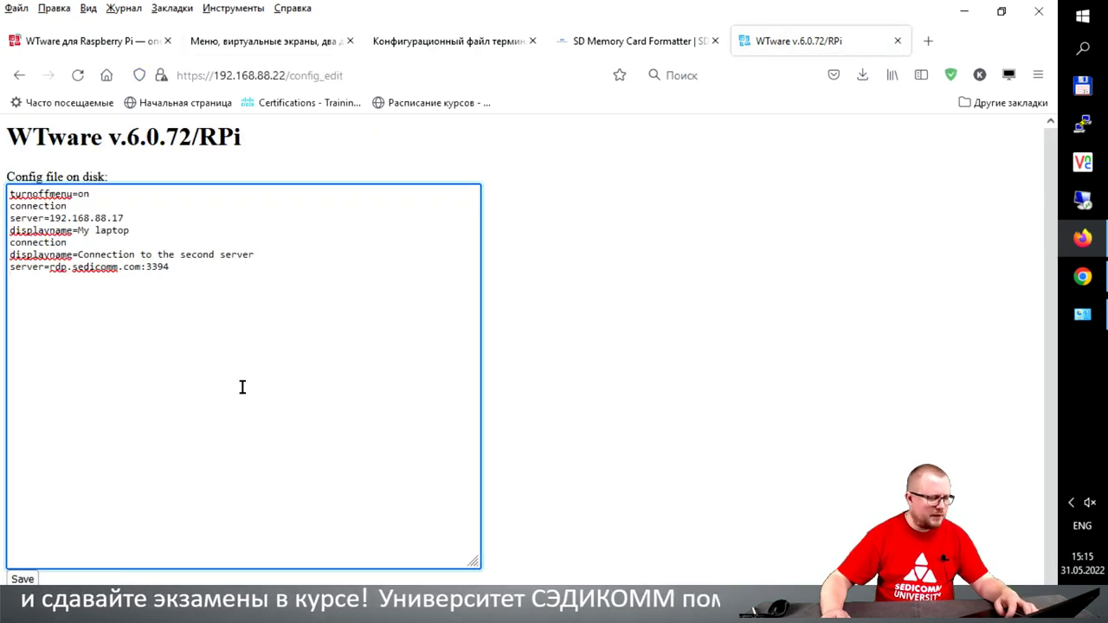
{"action": "type", "text": "connection displayname=Enter server address server=--new--"}
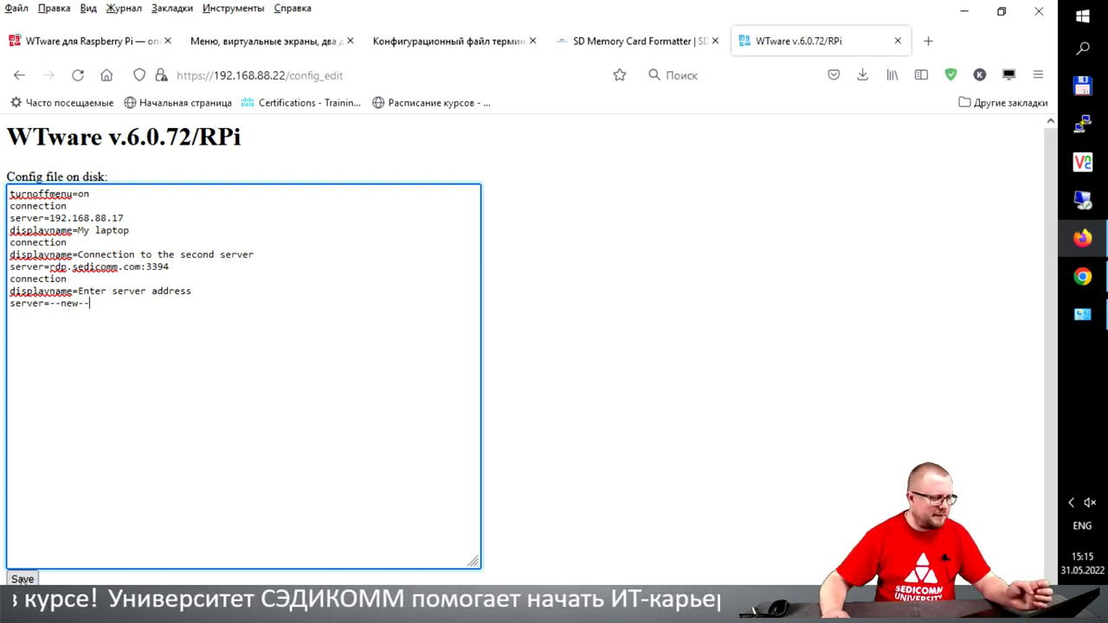
{"action": "left_click", "coordinate": [22, 578]}
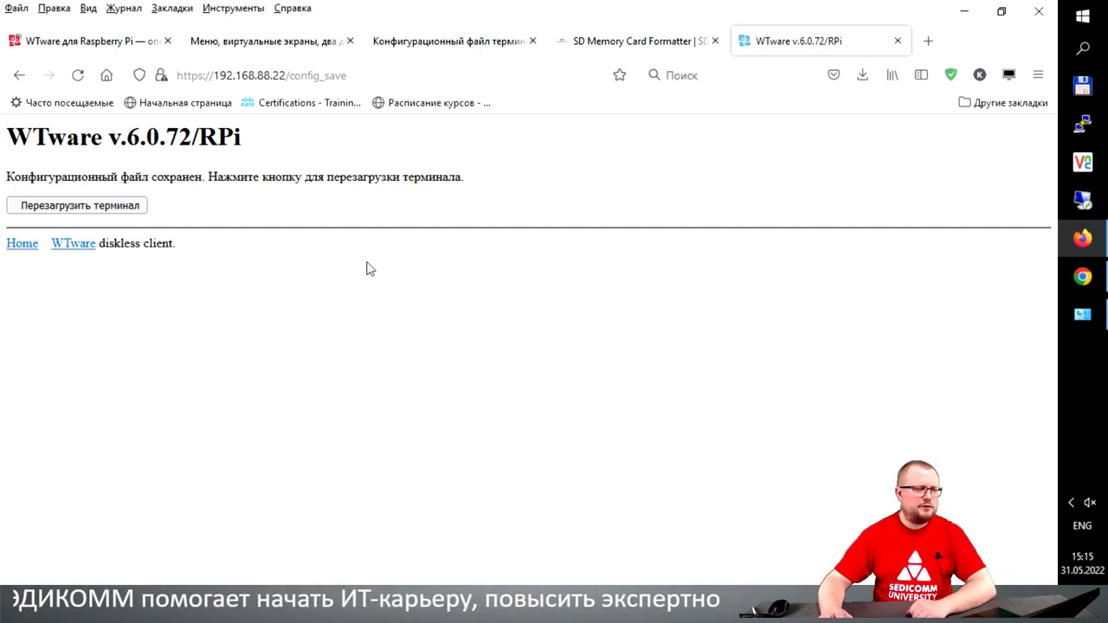
{"action": "left_click", "coordinate": [276, 41]}
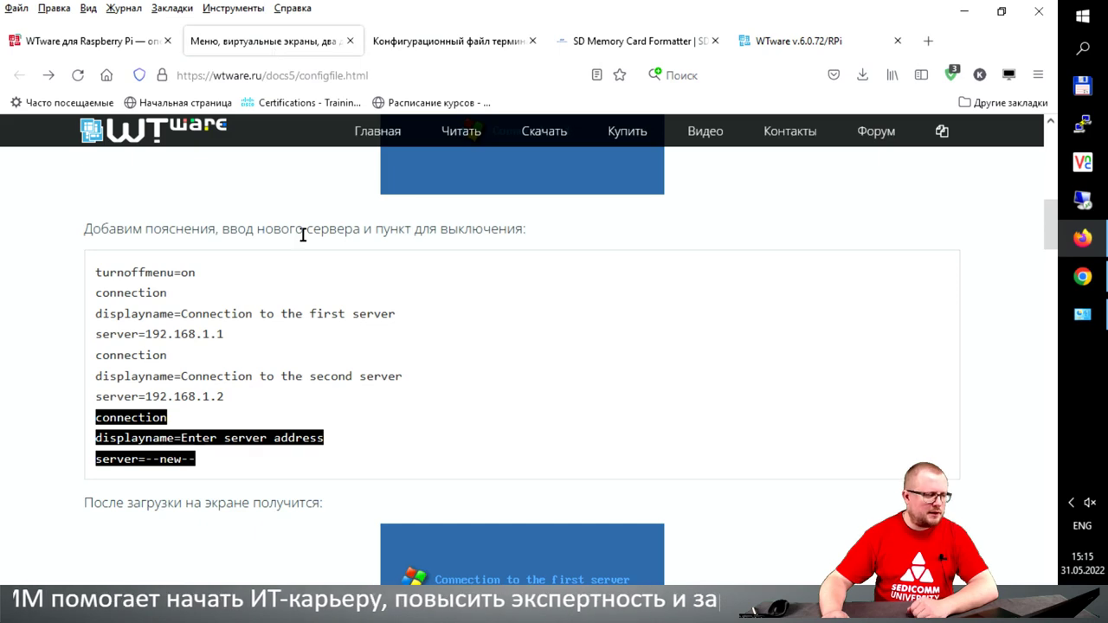
Step: Open the configuration-file parameter reference and point out the vncclient_keyboard parameter
{"action": "left_click", "coordinate": [341, 385]}
{"action": "scroll", "coordinate": [341, 385], "scroll_direction": "up", "scroll_amount": 5}
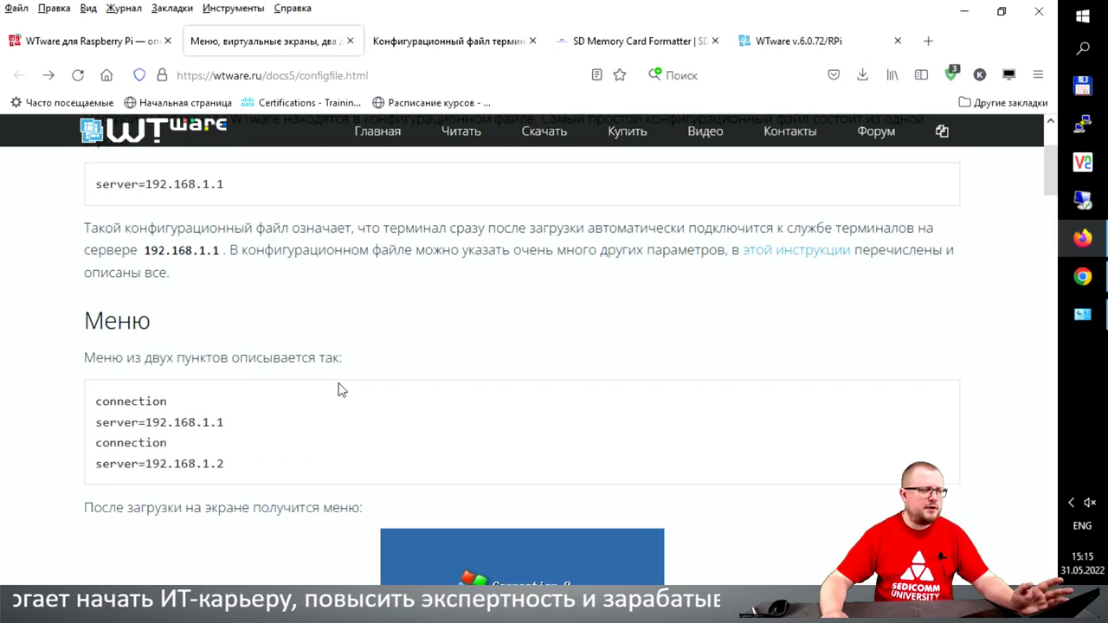
{"action": "scroll", "coordinate": [343, 389], "scroll_direction": "up", "scroll_amount": 3}
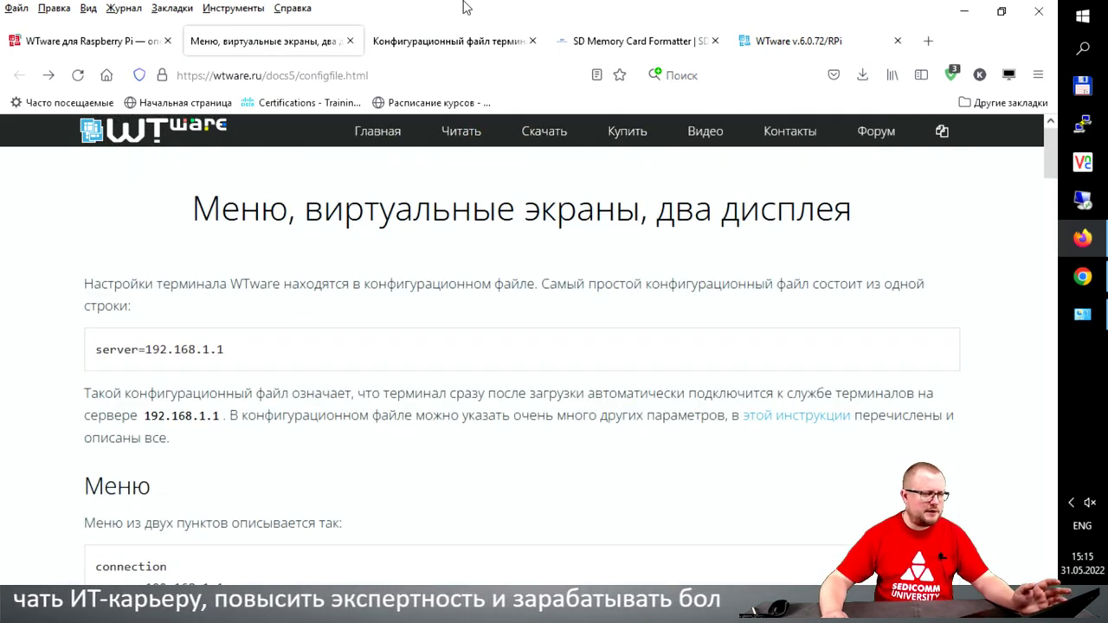
{"action": "left_click", "coordinate": [447, 42]}
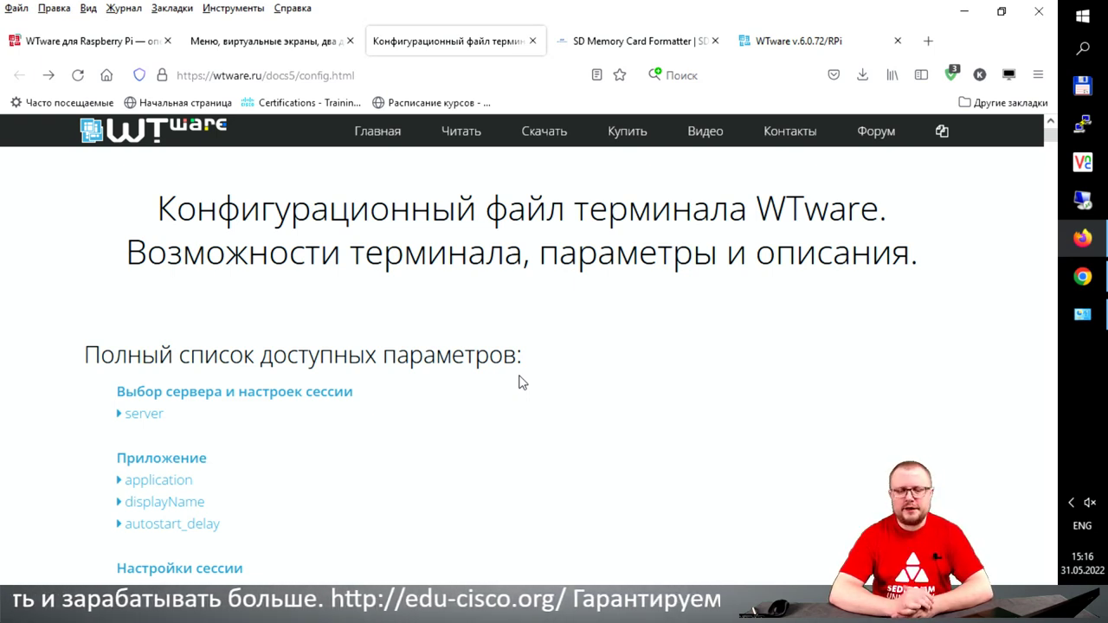
{"action": "scroll", "coordinate": [508, 390], "scroll_direction": "down", "scroll_amount": 5}
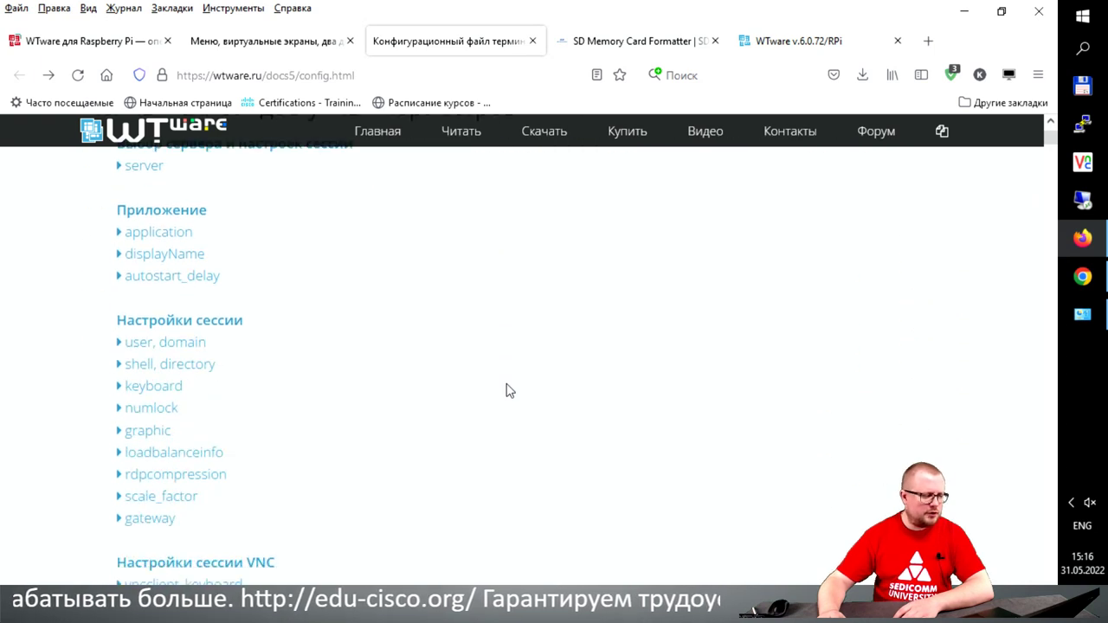
{"action": "scroll", "coordinate": [508, 391], "scroll_direction": "down", "scroll_amount": 2}
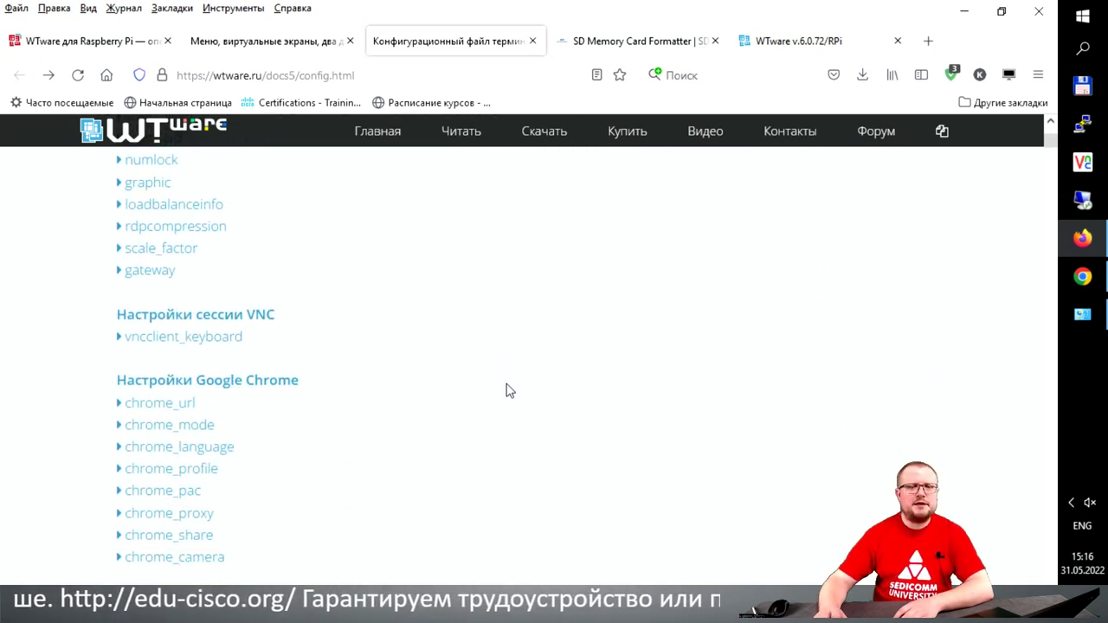
{"action": "left_click_drag", "start_coordinate": [279, 341], "coordinate": [100, 336]}
{"action": "left_click", "coordinate": [626, 361]}
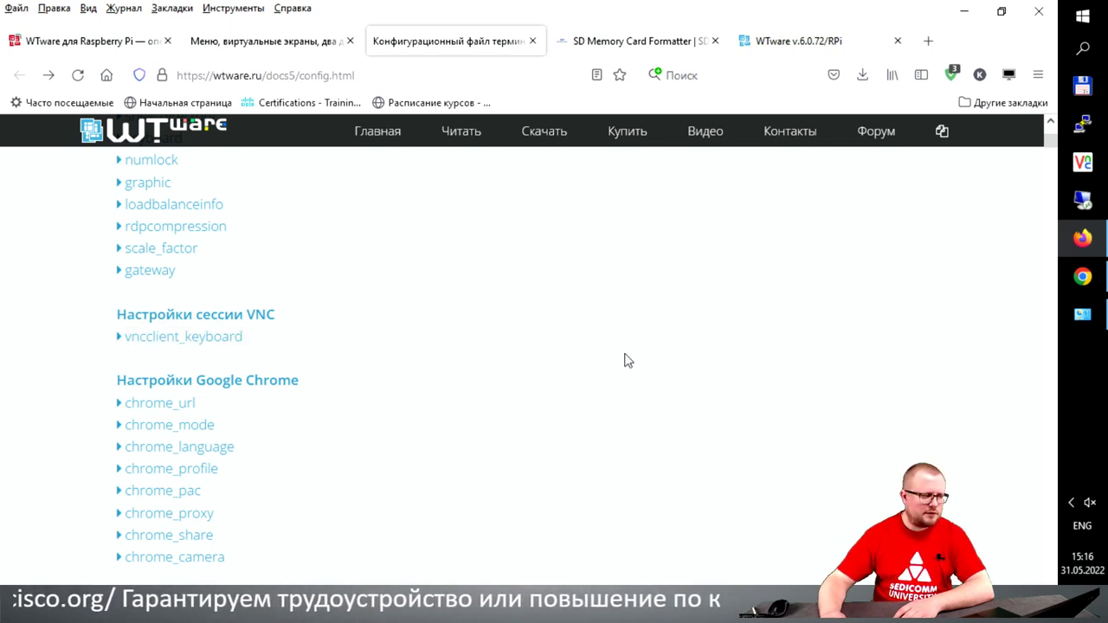
Step: Highlight the Google Chrome parameters such as chrome_url and chrome_mode in the reference
{"action": "scroll", "coordinate": [546, 359], "scroll_direction": "up", "scroll_amount": 1}
{"action": "scroll", "coordinate": [549, 346], "scroll_direction": "up", "scroll_amount": 2}
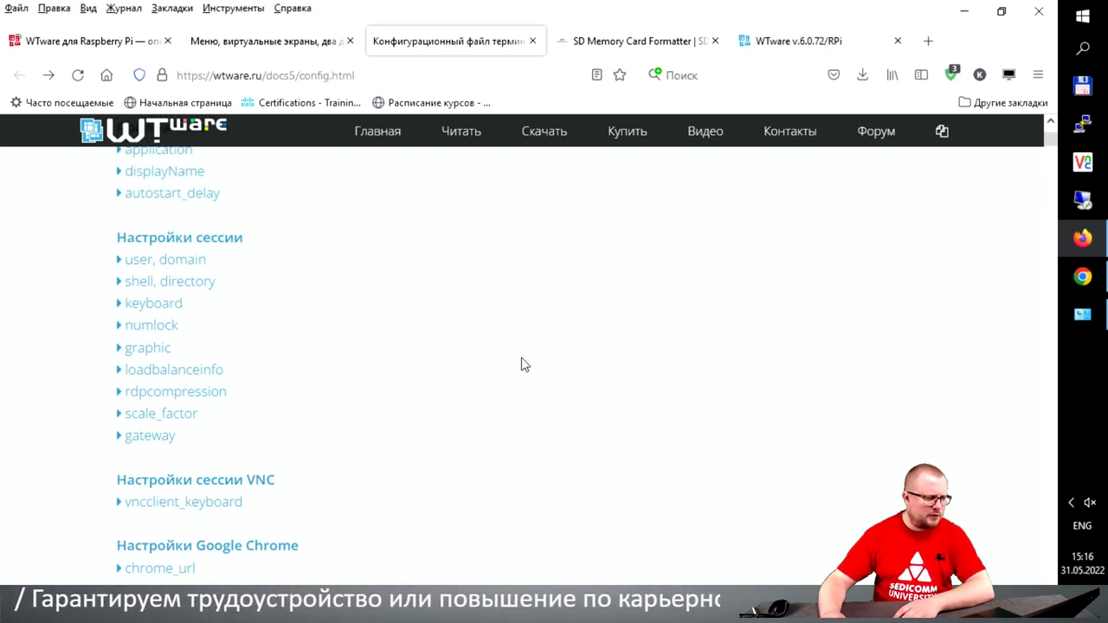
{"action": "scroll", "coordinate": [519, 368], "scroll_direction": "up", "scroll_amount": 2}
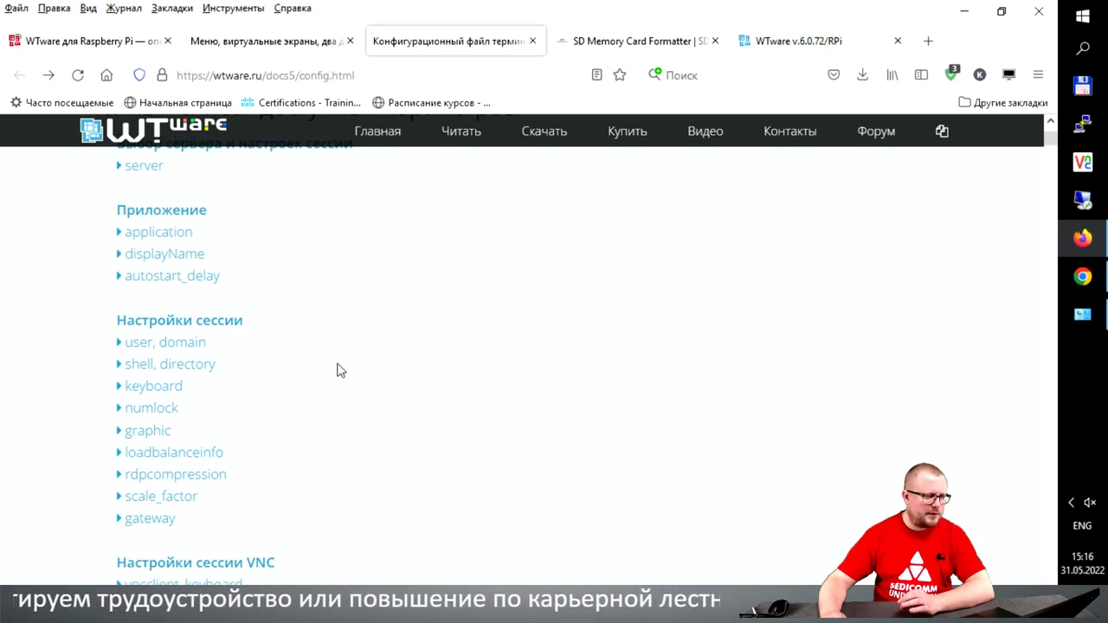
{"action": "scroll", "coordinate": [298, 406], "scroll_direction": "down", "scroll_amount": 1}
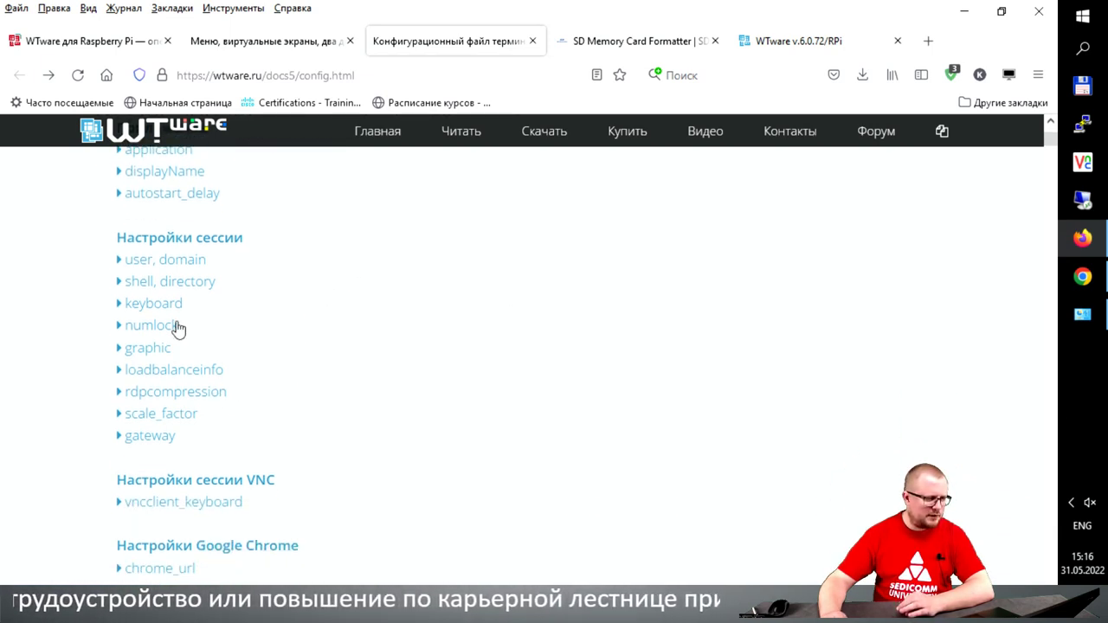
{"action": "scroll", "coordinate": [273, 417], "scroll_direction": "down", "scroll_amount": 3}
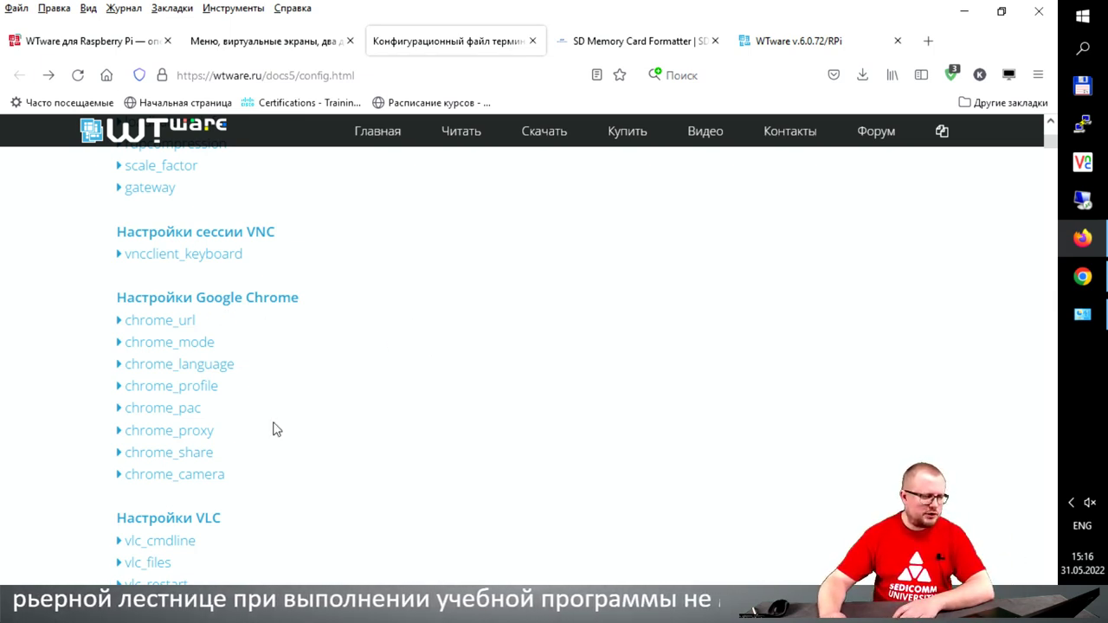
{"action": "left_click_drag", "start_coordinate": [272, 487], "coordinate": [187, 320]}
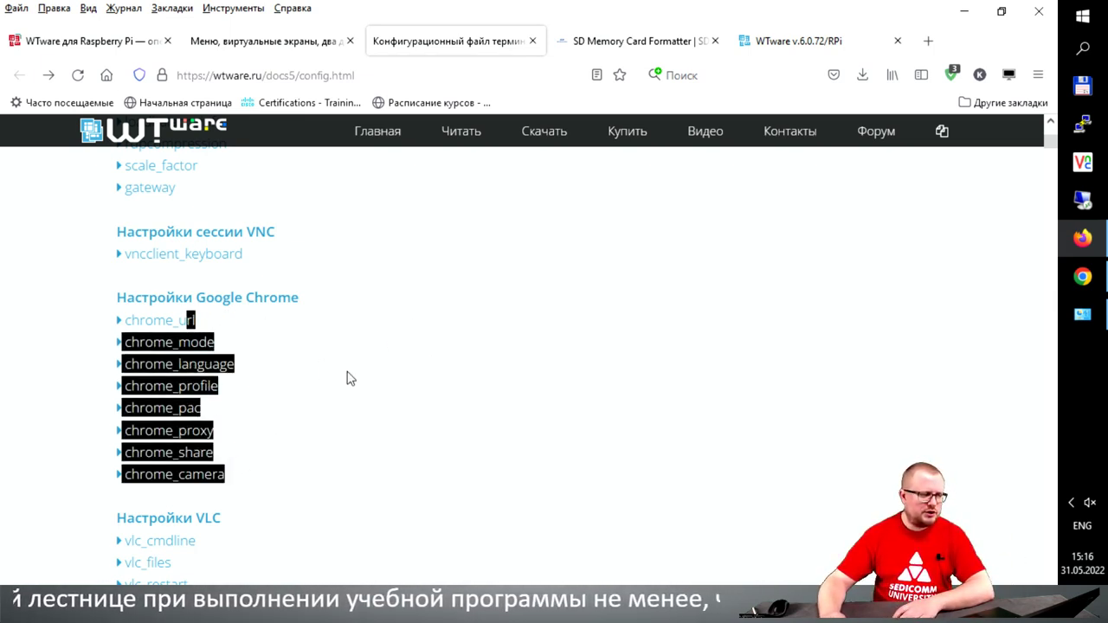
{"action": "left_click", "coordinate": [47, 353]}
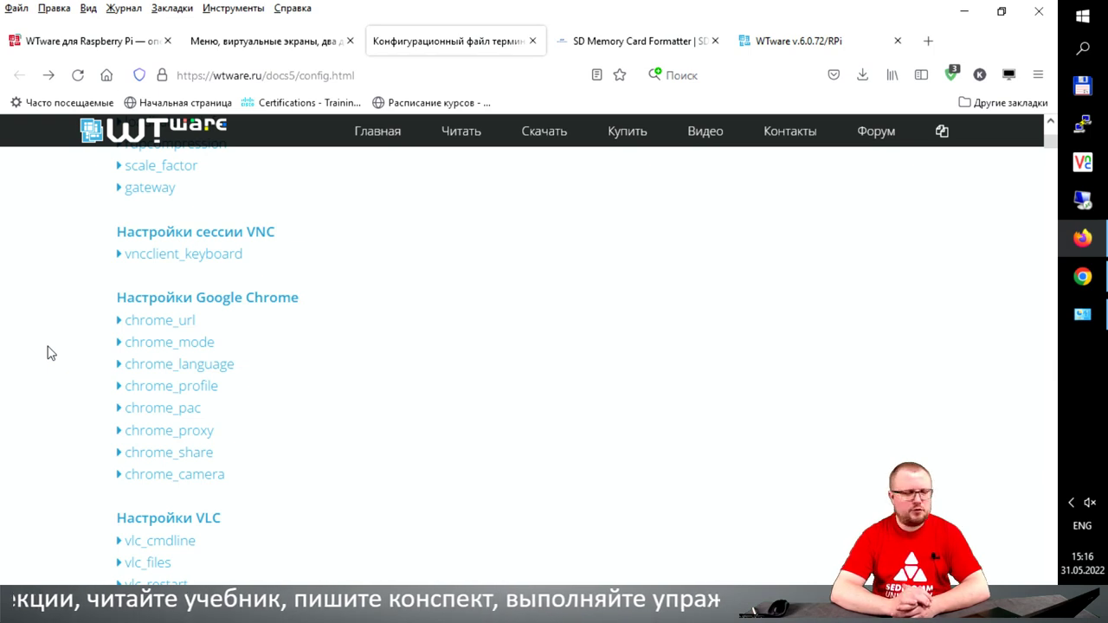
{"action": "scroll", "coordinate": [54, 366], "scroll_direction": "down", "scroll_amount": 2}
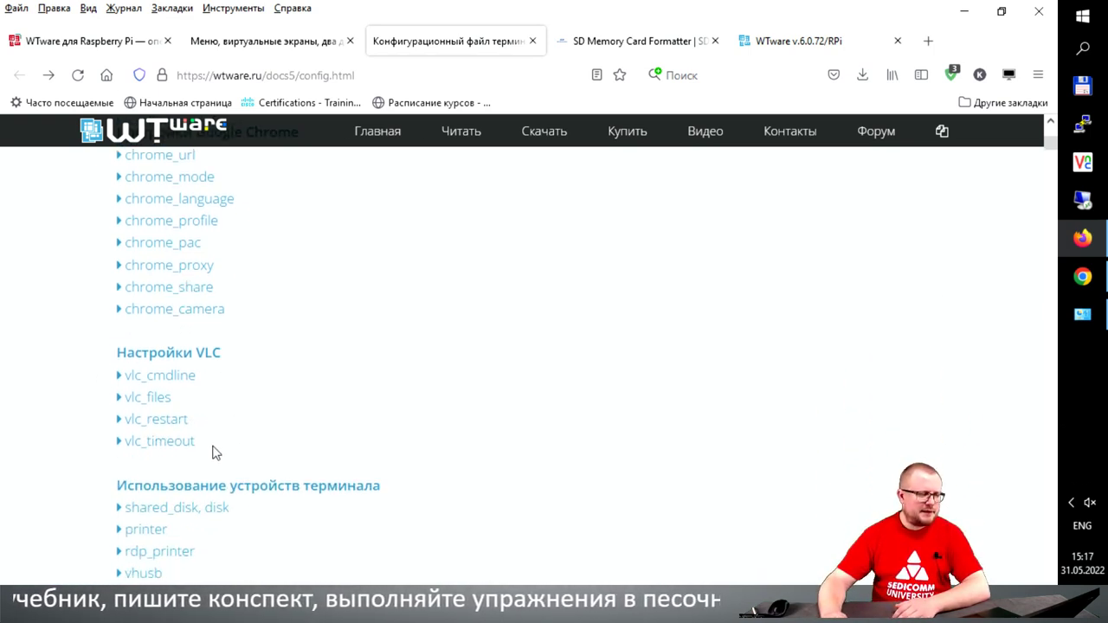
{"action": "left_click_drag", "start_coordinate": [213, 453], "coordinate": [120, 360]}
{"action": "left_click", "coordinate": [89, 359]}
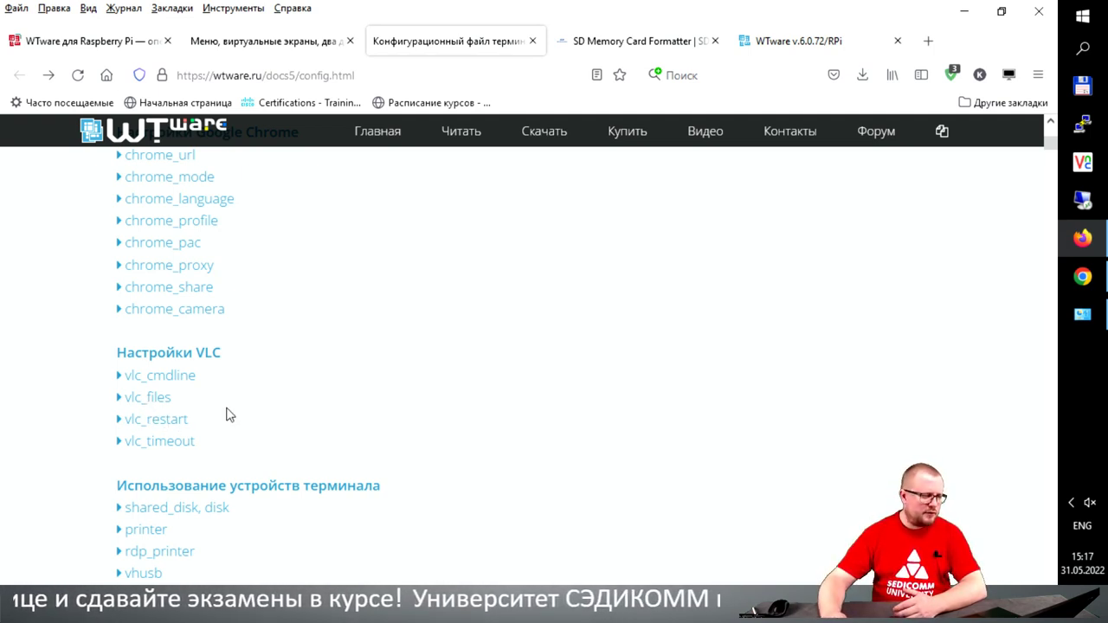
{"action": "left_click", "coordinate": [182, 377]}
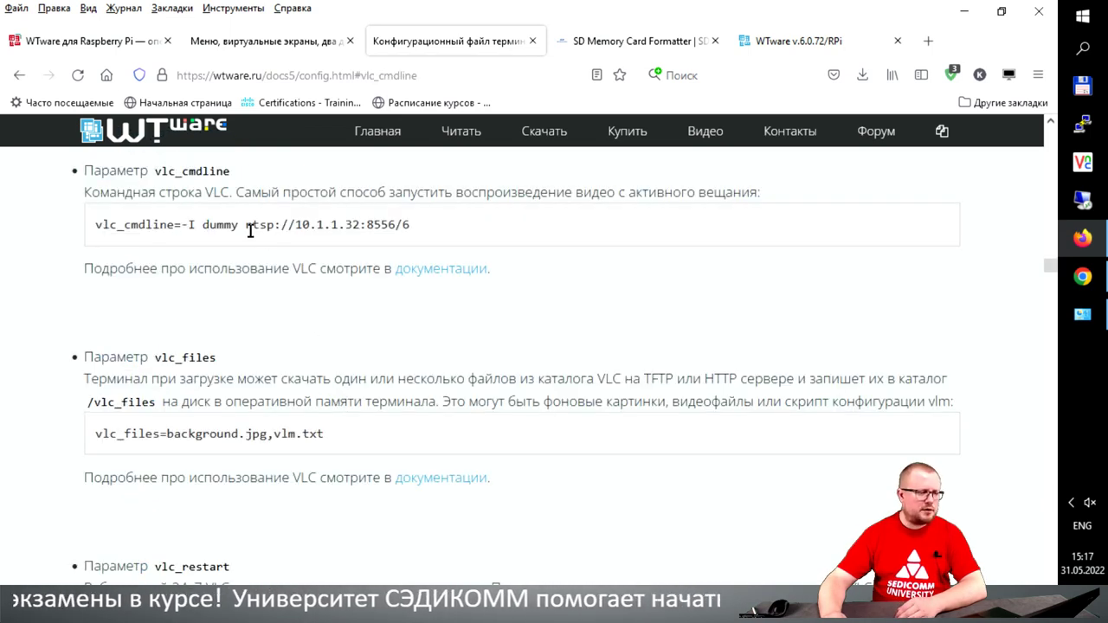
{"action": "left_click_drag", "start_coordinate": [251, 225], "coordinate": [403, 227]}
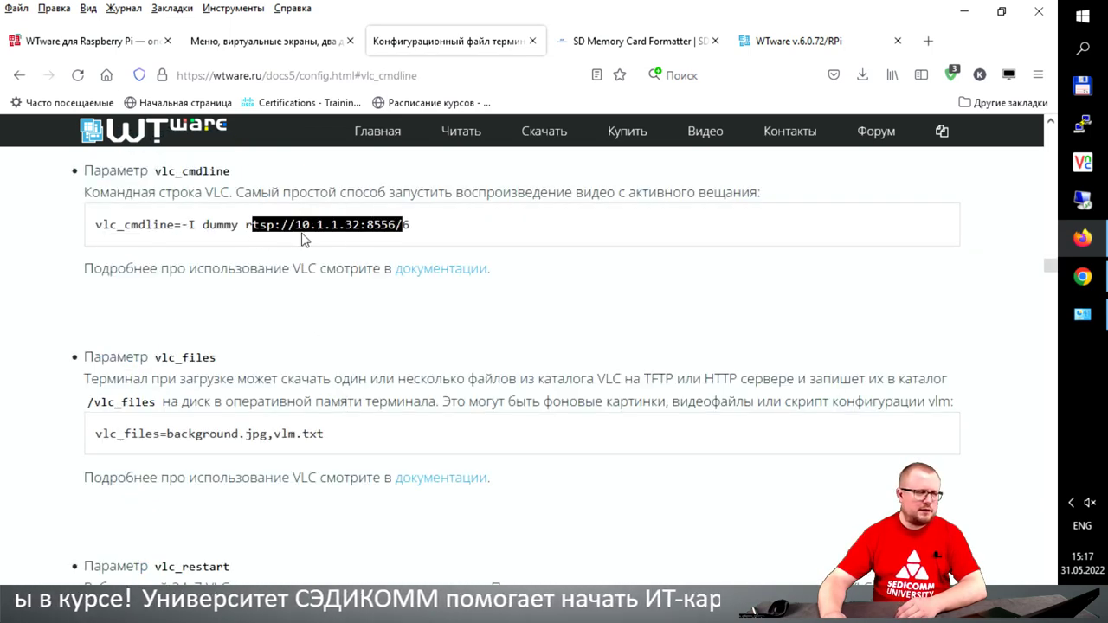
{"action": "left_click", "coordinate": [336, 228]}
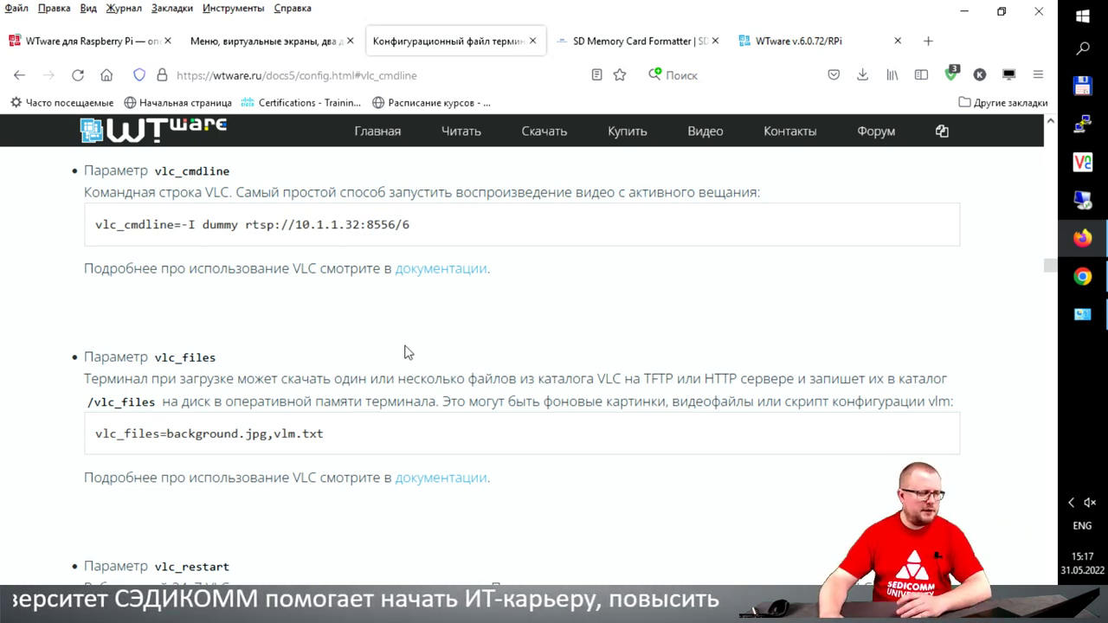
{"action": "scroll", "coordinate": [415, 353], "scroll_direction": "down", "scroll_amount": 2}
{"action": "scroll", "coordinate": [414, 352], "scroll_direction": "up", "scroll_amount": 2}
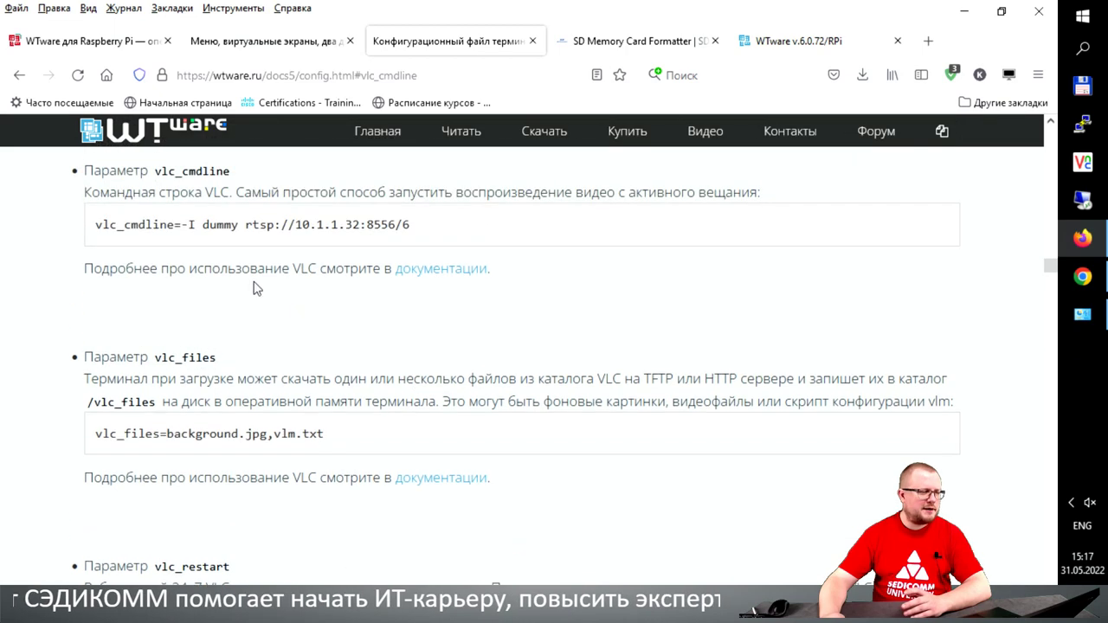
{"action": "left_click", "coordinate": [19, 76]}
{"action": "scroll", "coordinate": [369, 386], "scroll_direction": "down", "scroll_amount": 2}
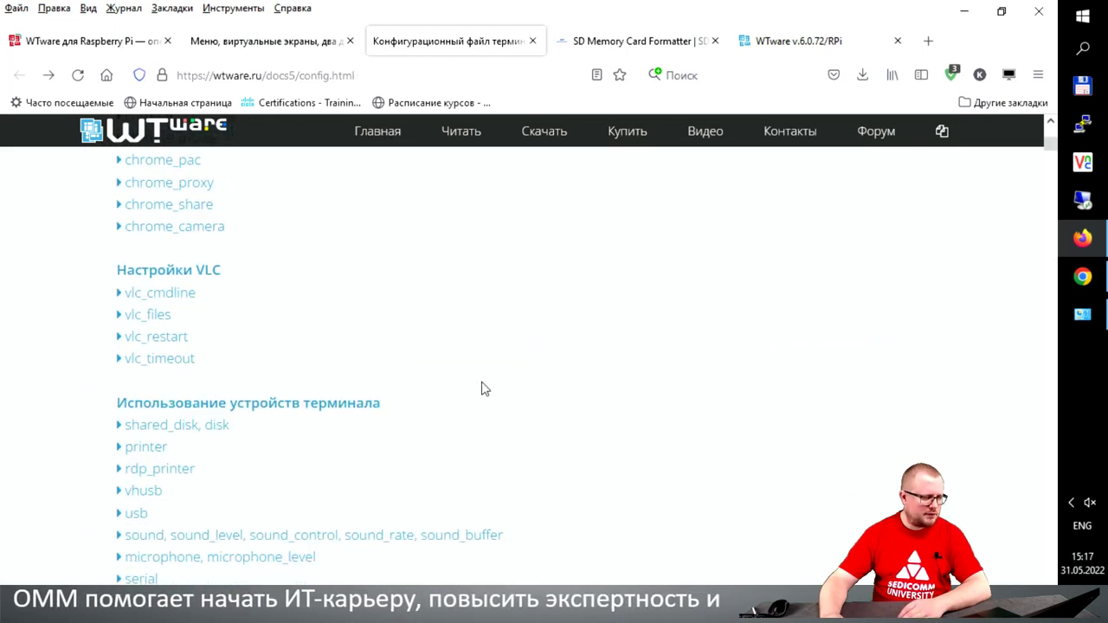
{"action": "scroll", "coordinate": [543, 393], "scroll_direction": "down", "scroll_amount": 4}
{"action": "scroll", "coordinate": [544, 395], "scroll_direction": "down", "scroll_amount": 6}
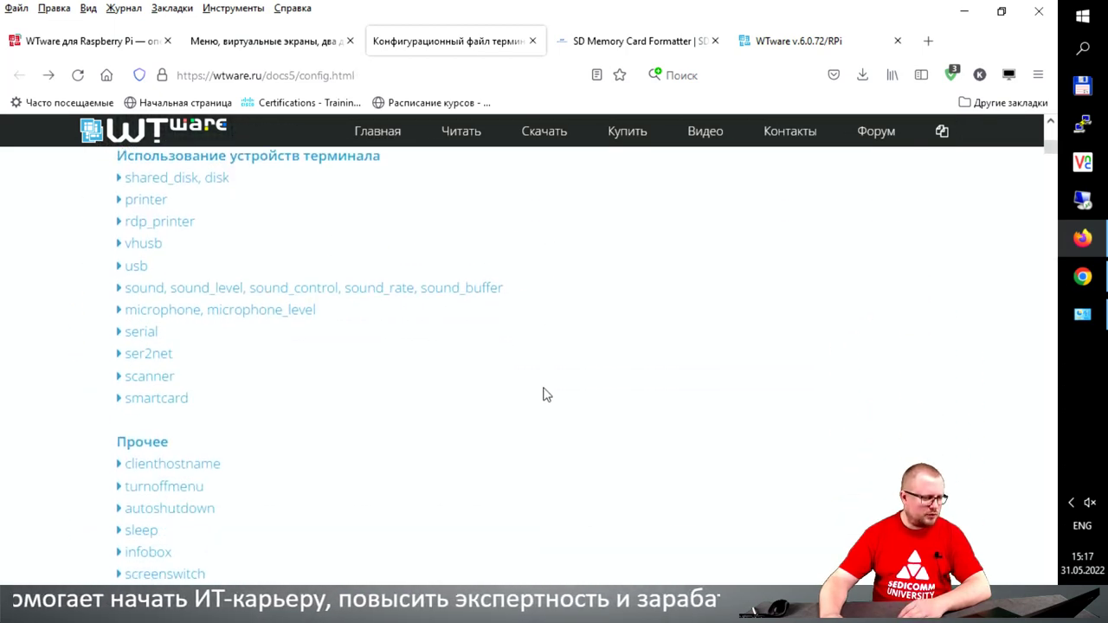
{"action": "scroll", "coordinate": [543, 395], "scroll_direction": "down", "scroll_amount": 9}
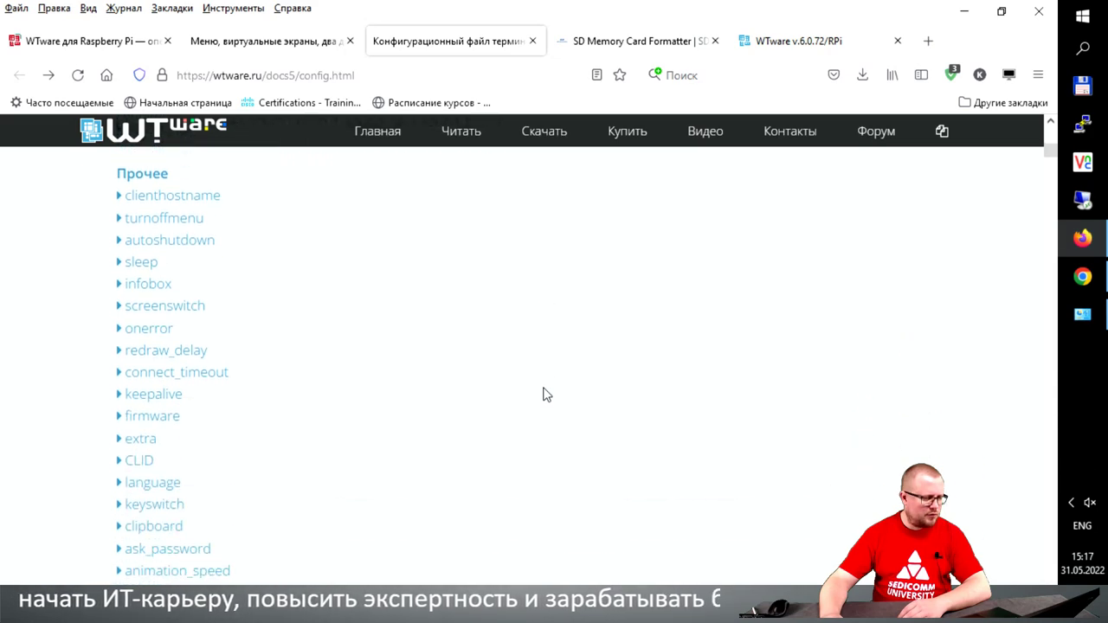
{"action": "scroll", "coordinate": [543, 394], "scroll_direction": "down", "scroll_amount": 3}
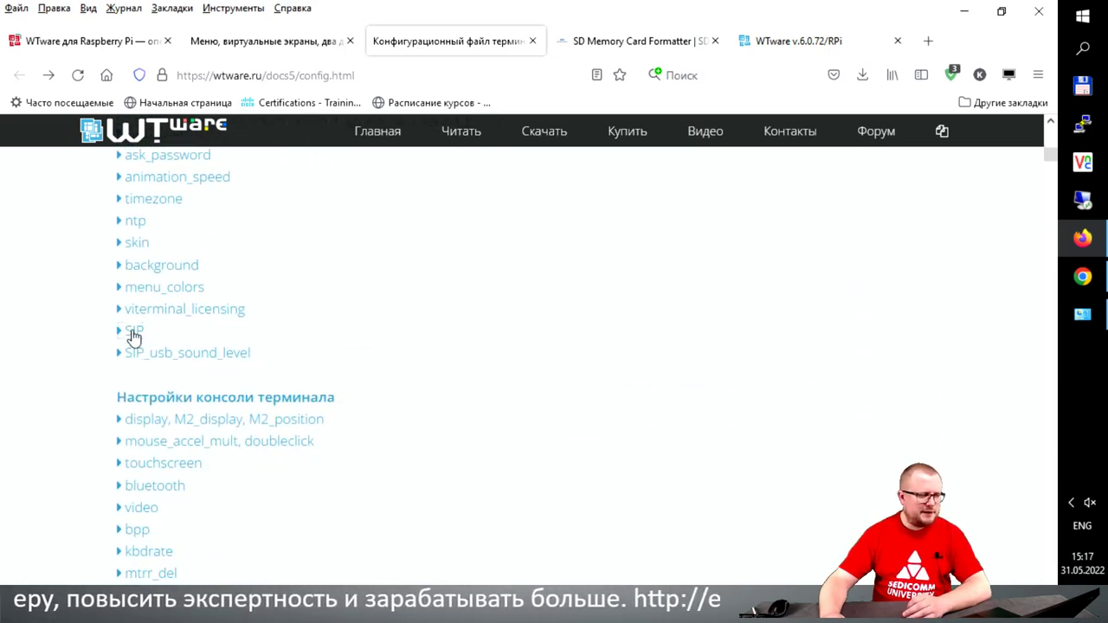
{"action": "left_click", "coordinate": [133, 334]}
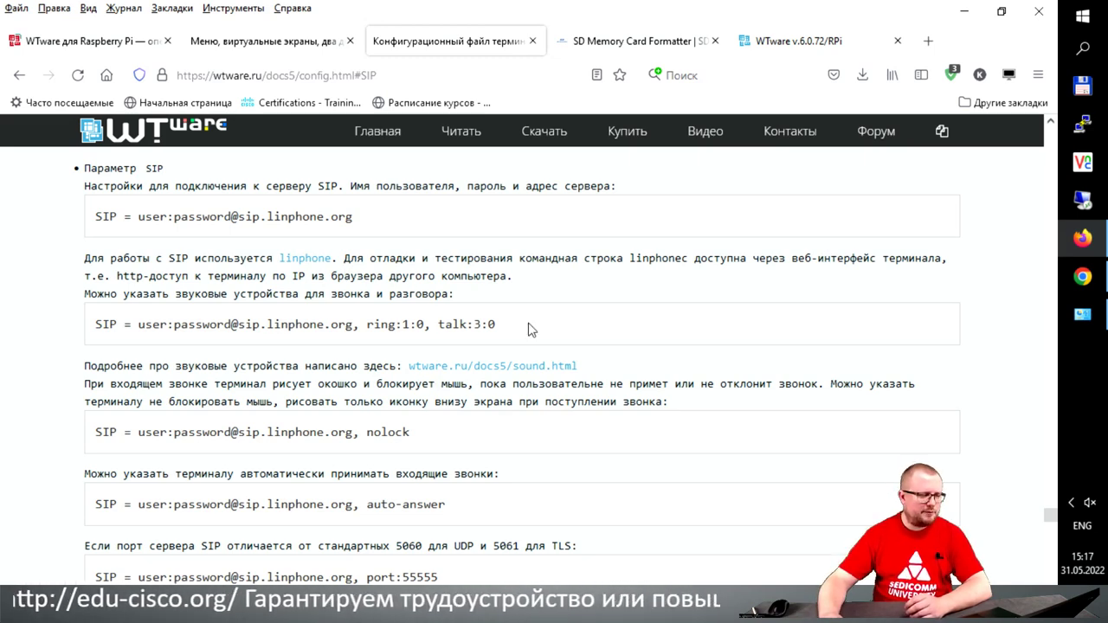
{"action": "scroll", "coordinate": [528, 329], "scroll_direction": "down", "scroll_amount": 3}
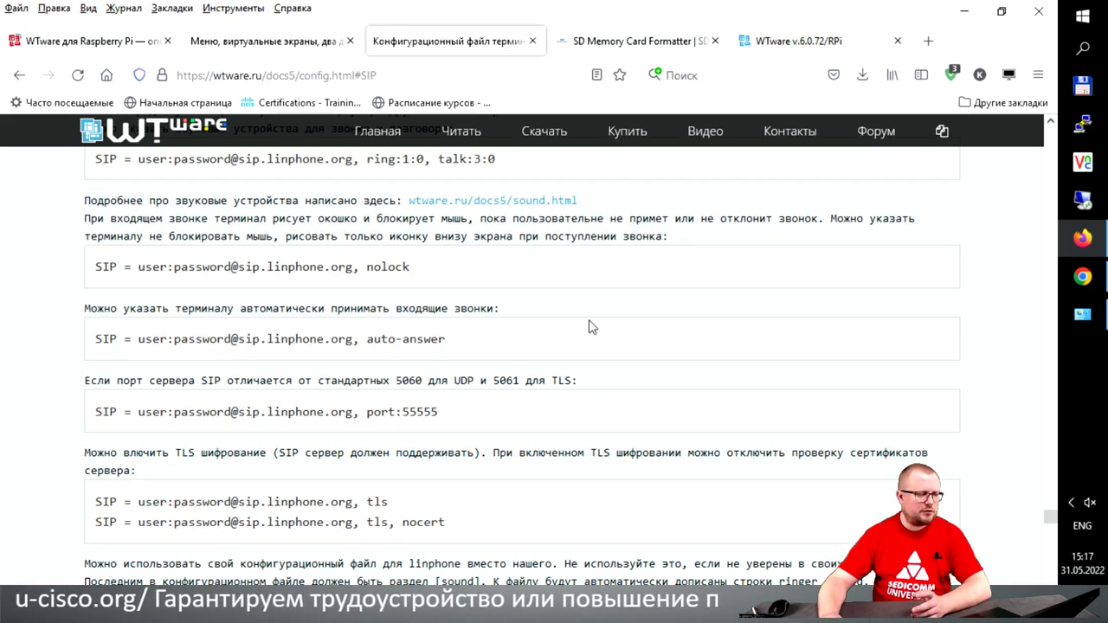
{"action": "scroll", "coordinate": [589, 325], "scroll_direction": "down", "scroll_amount": 3}
{"action": "scroll", "coordinate": [589, 326], "scroll_direction": "up", "scroll_amount": 3}
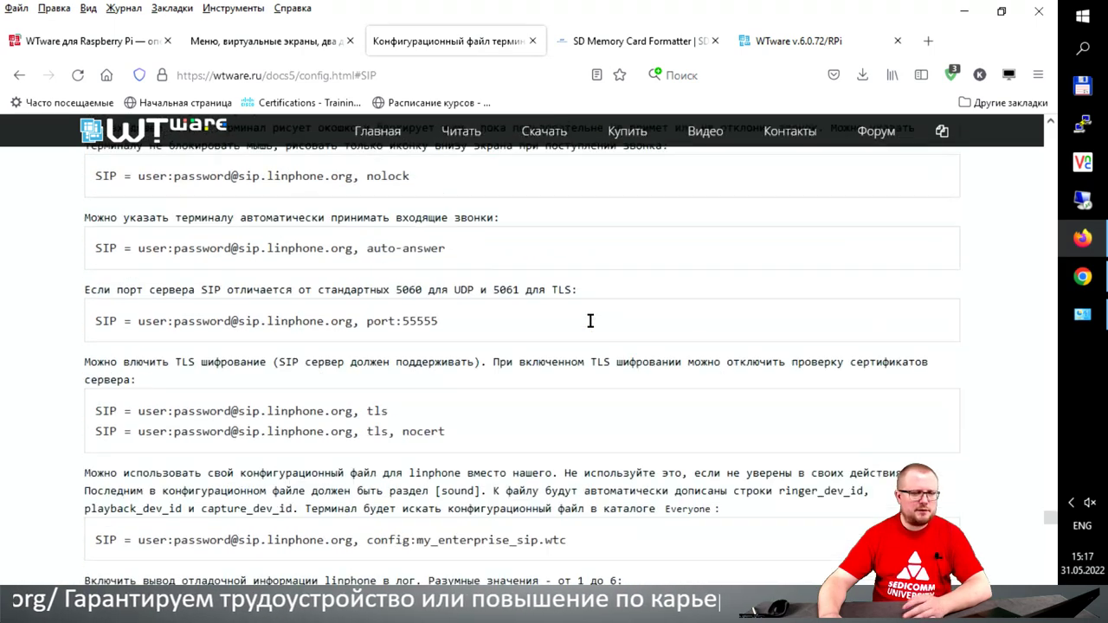
{"action": "left_click", "coordinate": [19, 74]}
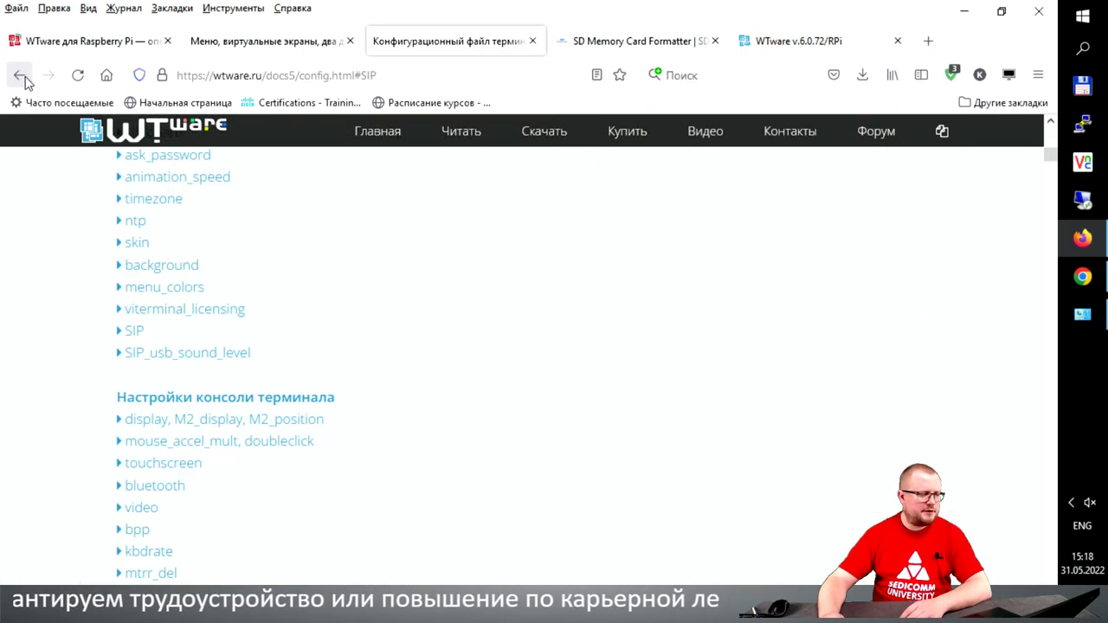
{"action": "scroll", "coordinate": [477, 351], "scroll_direction": "down", "scroll_amount": 4}
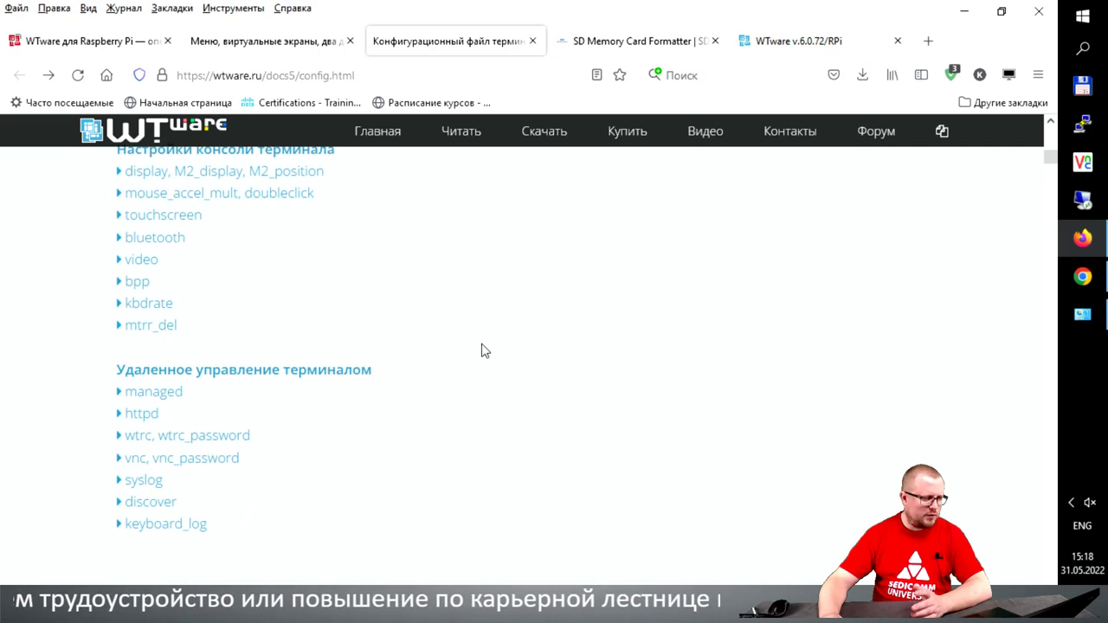
{"action": "scroll", "coordinate": [484, 350], "scroll_direction": "down", "scroll_amount": 5}
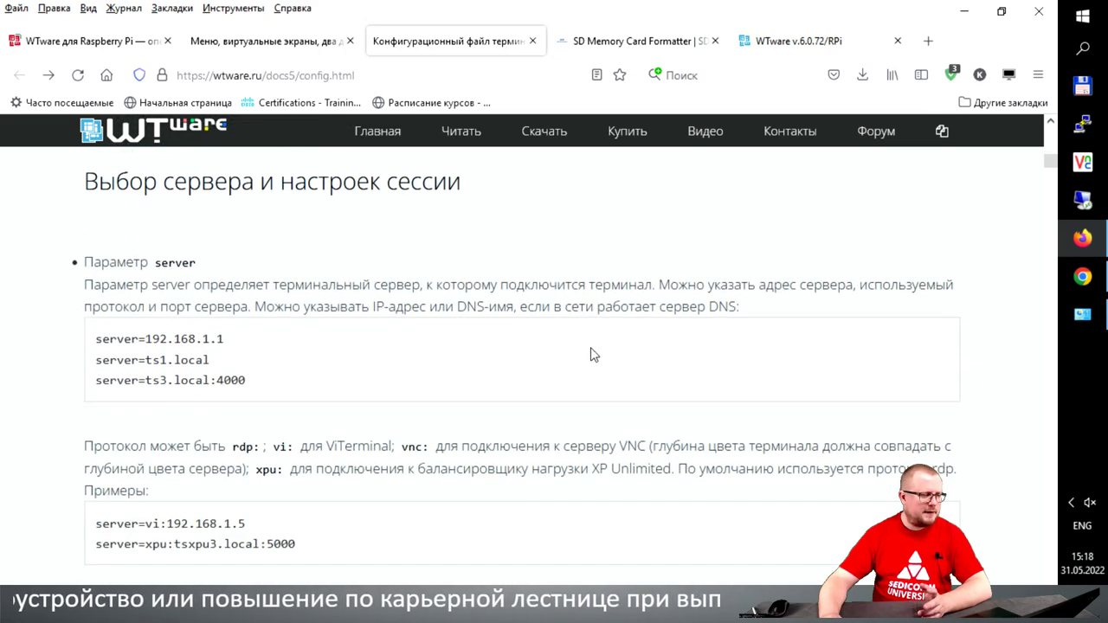
{"action": "scroll", "coordinate": [594, 355], "scroll_direction": "up", "scroll_amount": 20}
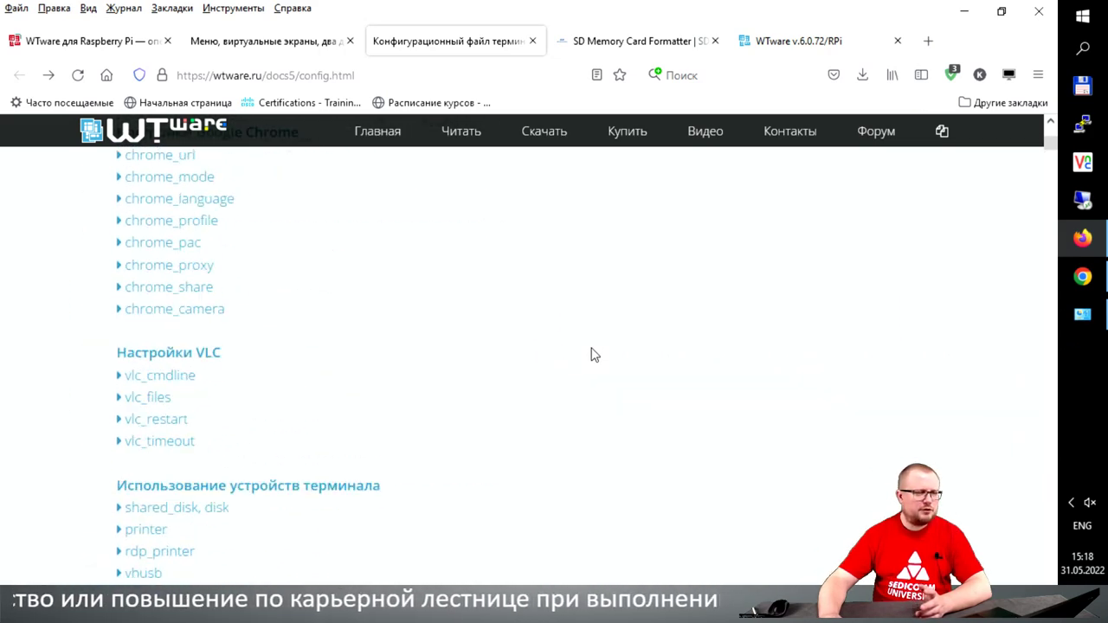
{"action": "scroll", "coordinate": [594, 355], "scroll_direction": "up", "scroll_amount": 3}
Step: Bring the WTware v.6.0.72/RPi page to the front in Firefox
{"action": "left_click", "coordinate": [782, 45]}
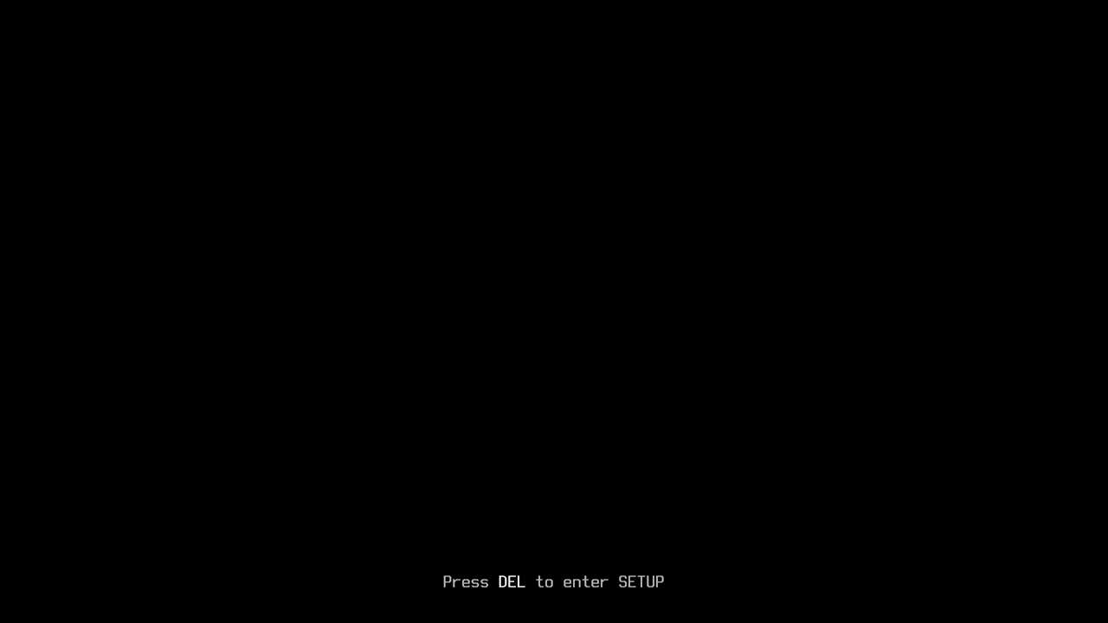
Step: Enter WTware's terminal setup at boot with DEL and the Setup password
{"action": "key", "text": "Delete"}
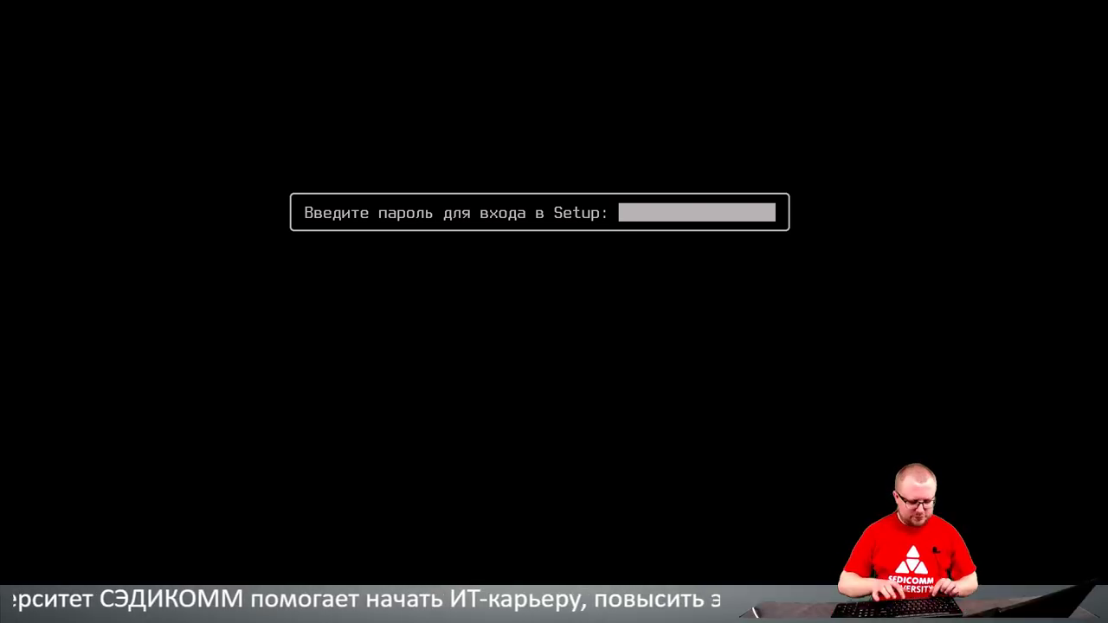
{"action": "type", "text": "*****"}
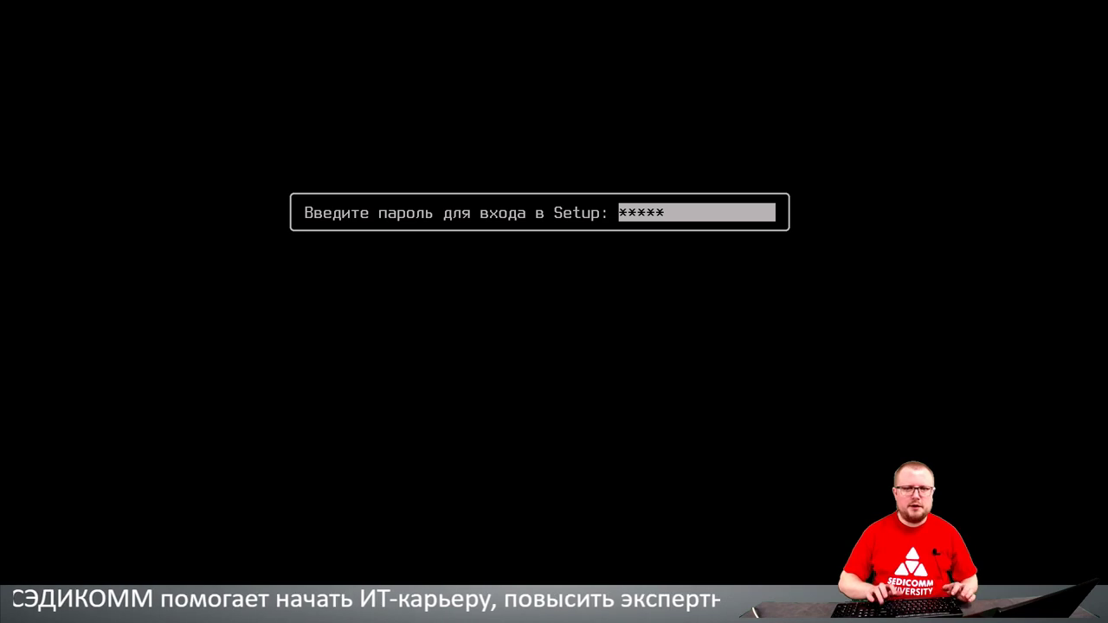
{"action": "key", "text": "Return"}
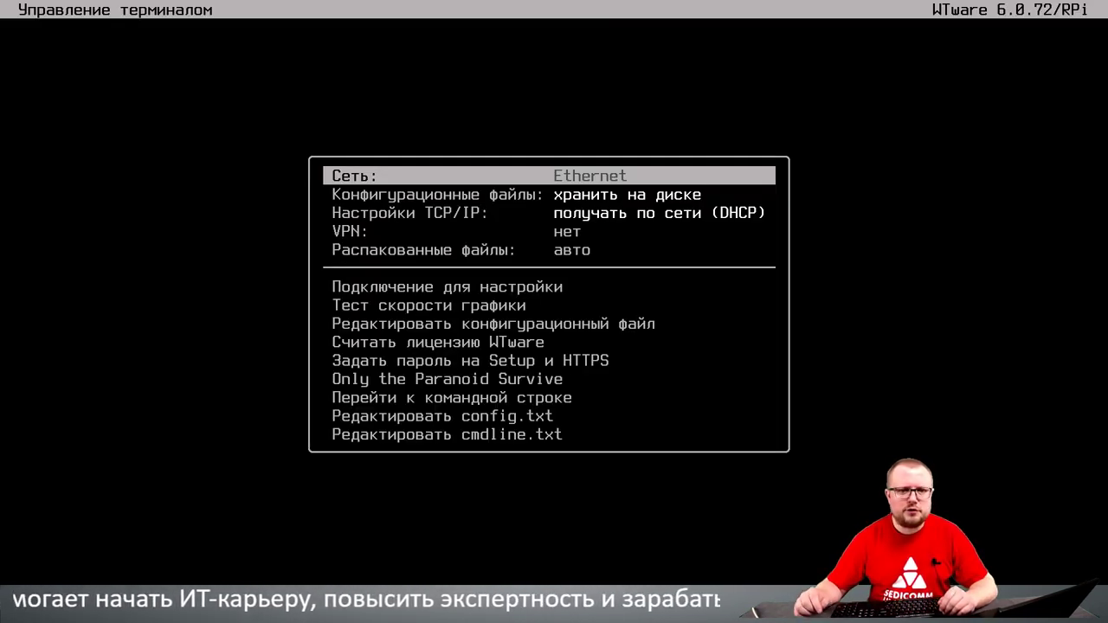
Step: Review the setup menu items (network, configuration file, licence), then exit setup to continue booting
{"action": "key", "text": "Down"}
{"action": "key", "text": "Down"}
{"action": "key", "text": "Down"}
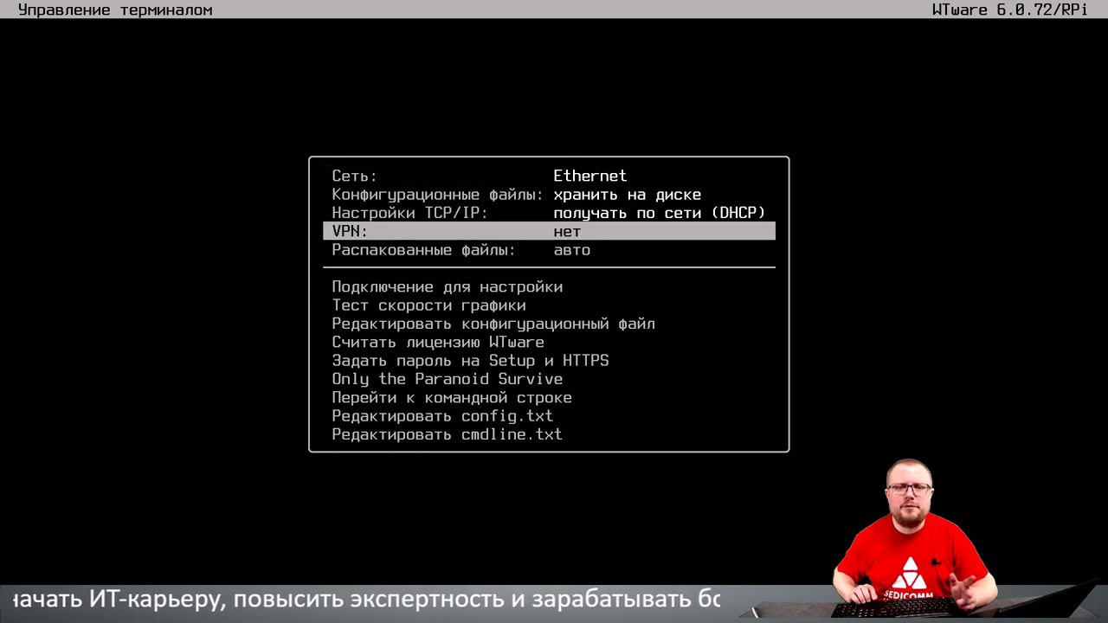
{"action": "key", "text": "Down"}
{"action": "key", "text": "Down"}
{"action": "key", "text": "Down"}
{"action": "key", "text": "Up"}
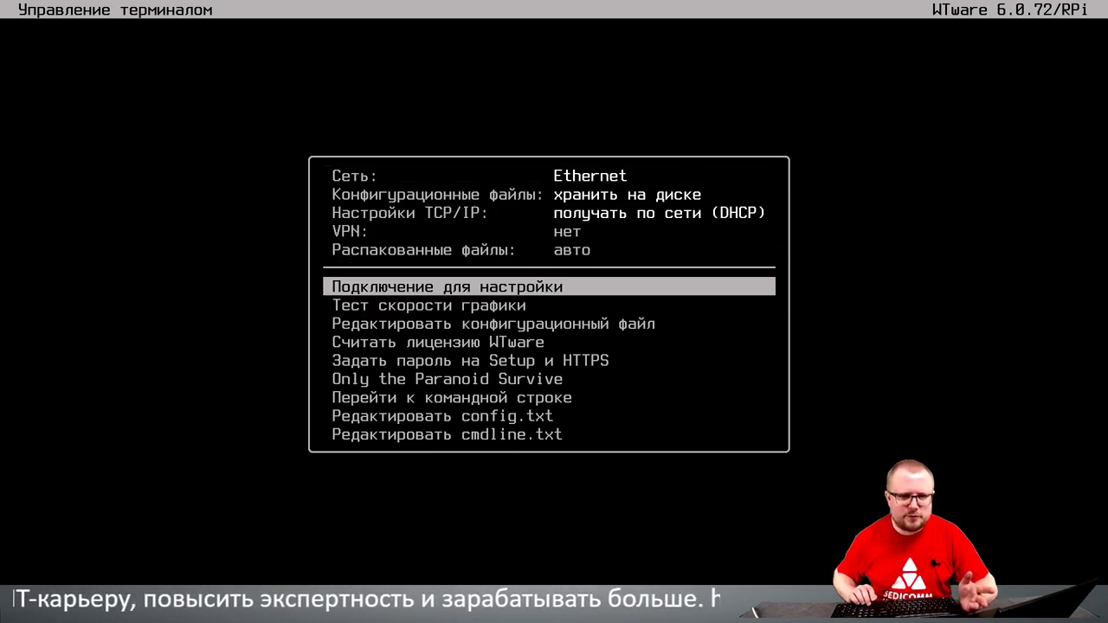
{"action": "key", "text": "Down"}
{"action": "key", "text": "Down"}
{"action": "key", "text": "Down"}
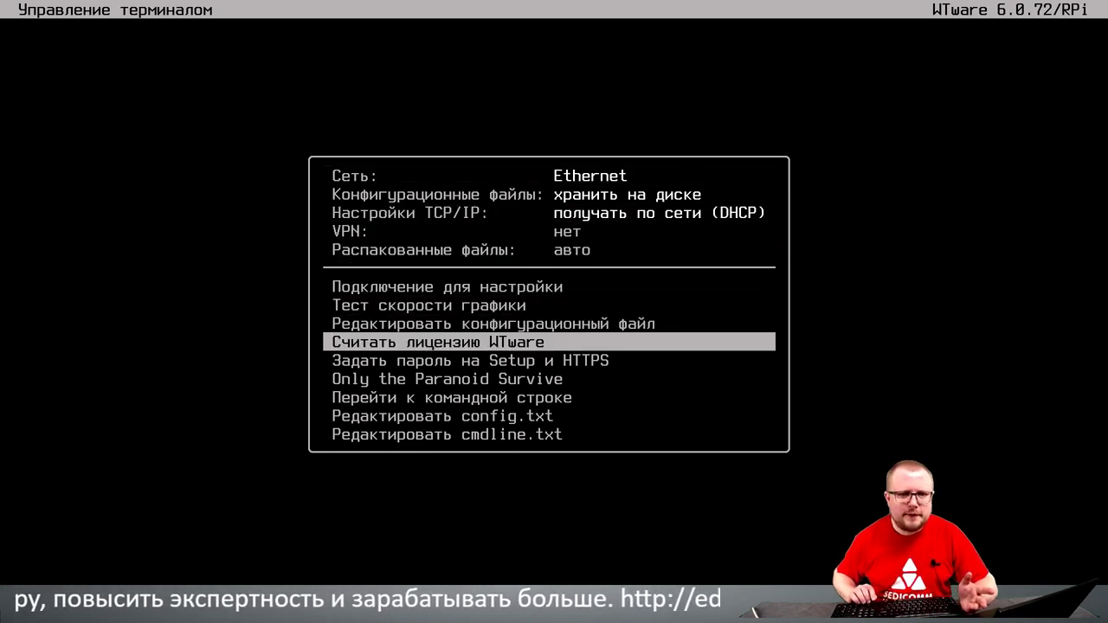
{"action": "key", "text": "Down"}
{"action": "key", "text": "Down"}
{"action": "key", "text": "Down"}
{"action": "key", "text": "Down"}
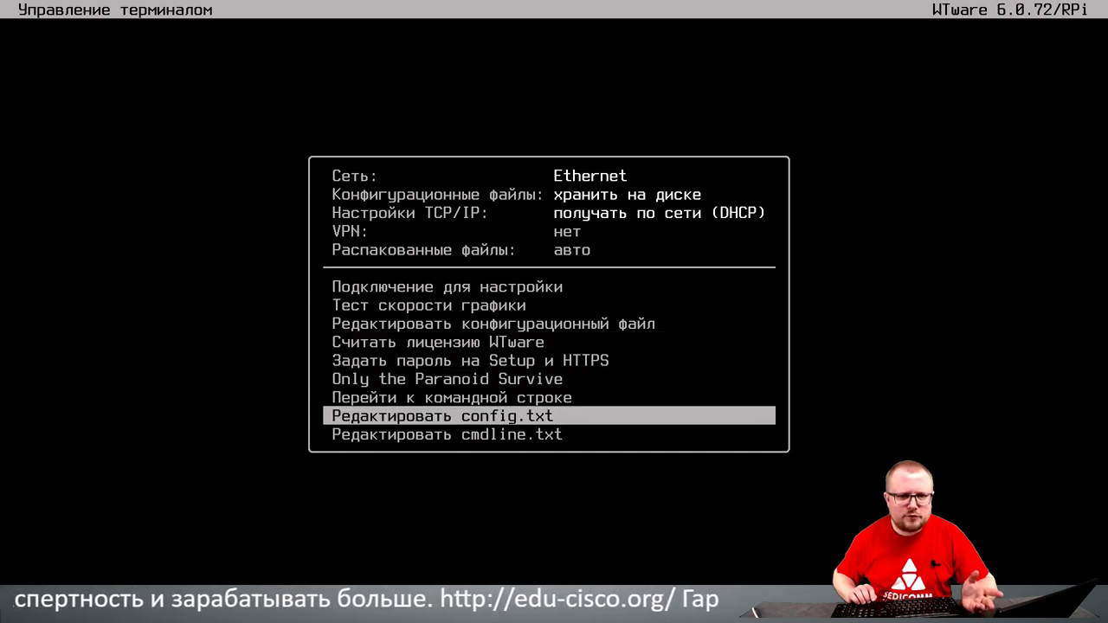
{"action": "key", "text": "Down"}
{"action": "key", "text": "Up"}
{"action": "key", "text": "Up"}
{"action": "key", "text": "Up"}
{"action": "key", "text": "Up"}
{"action": "key", "text": "Up"}
{"action": "key", "text": "Up"}
{"action": "key", "text": "Up"}
{"action": "key", "text": "Up"}
{"action": "key", "text": "Up"}
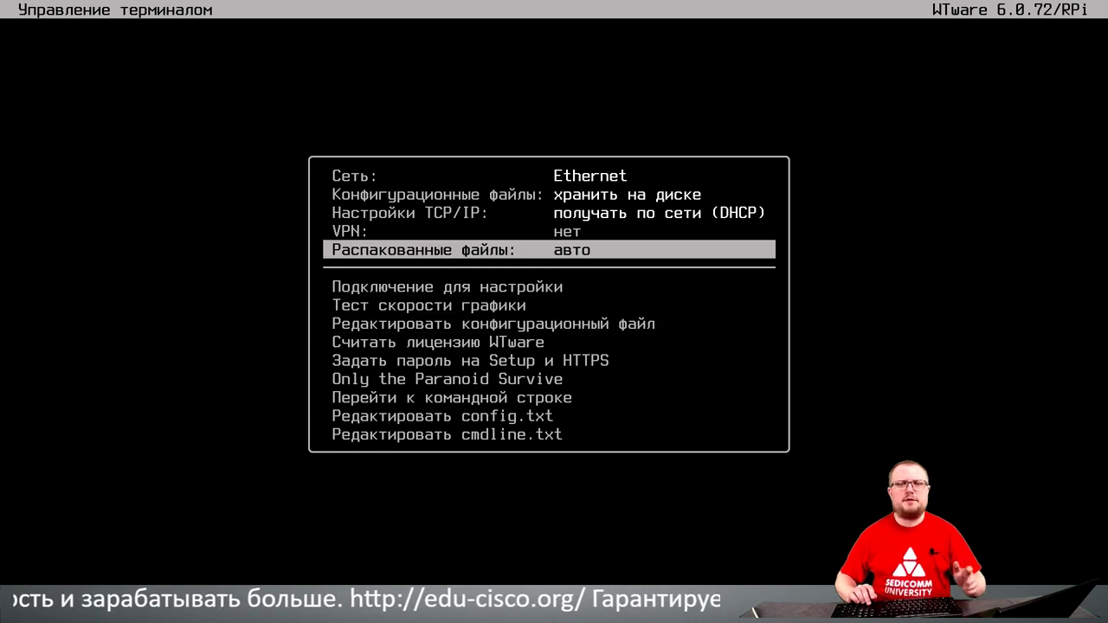
{"action": "key", "text": "Up"}
{"action": "key", "text": "Up"}
{"action": "key", "text": "Up"}
{"action": "key", "text": "Up"}
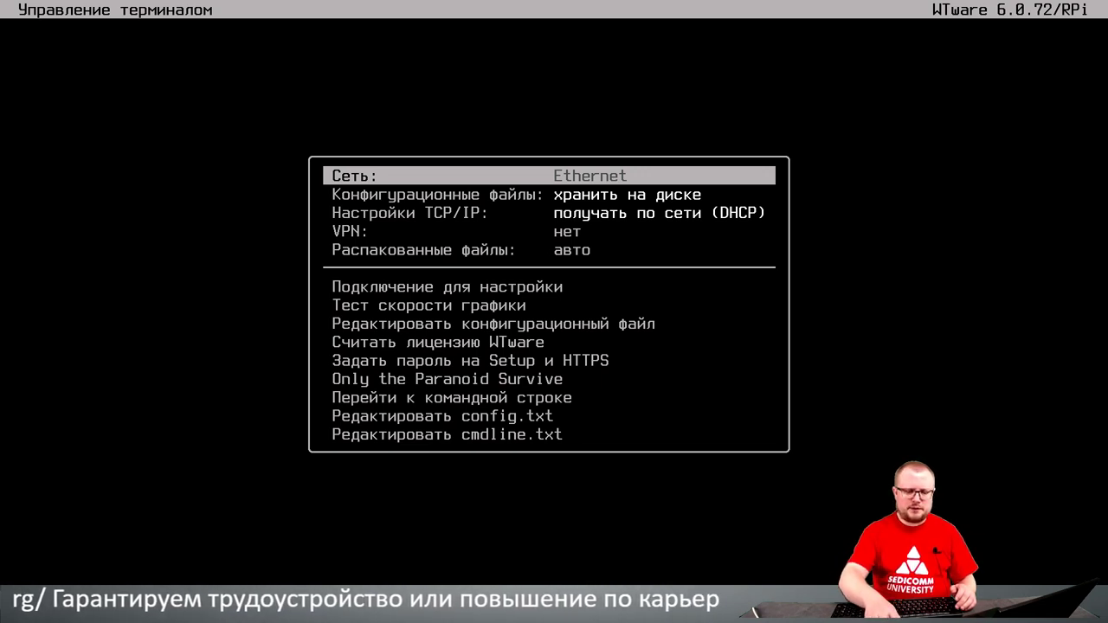
{"action": "key", "text": "Escape"}
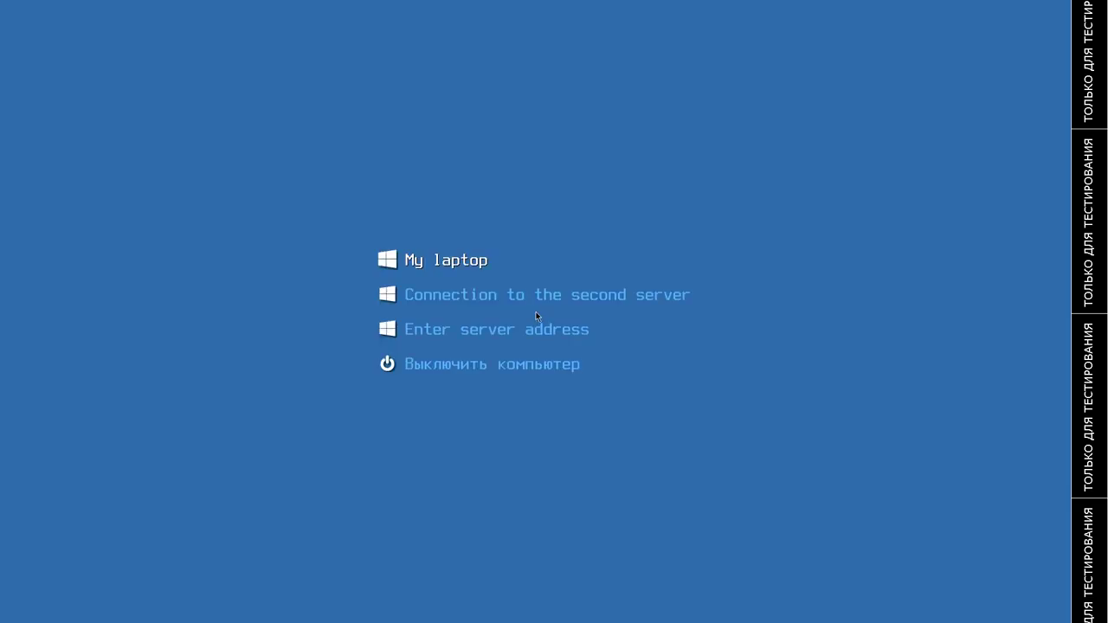
Step: Start the 'Connection to the second server' entry from the boot menu
{"action": "key", "text": "Down"}
{"action": "key", "text": "Up"}
{"action": "key", "text": "Down"}
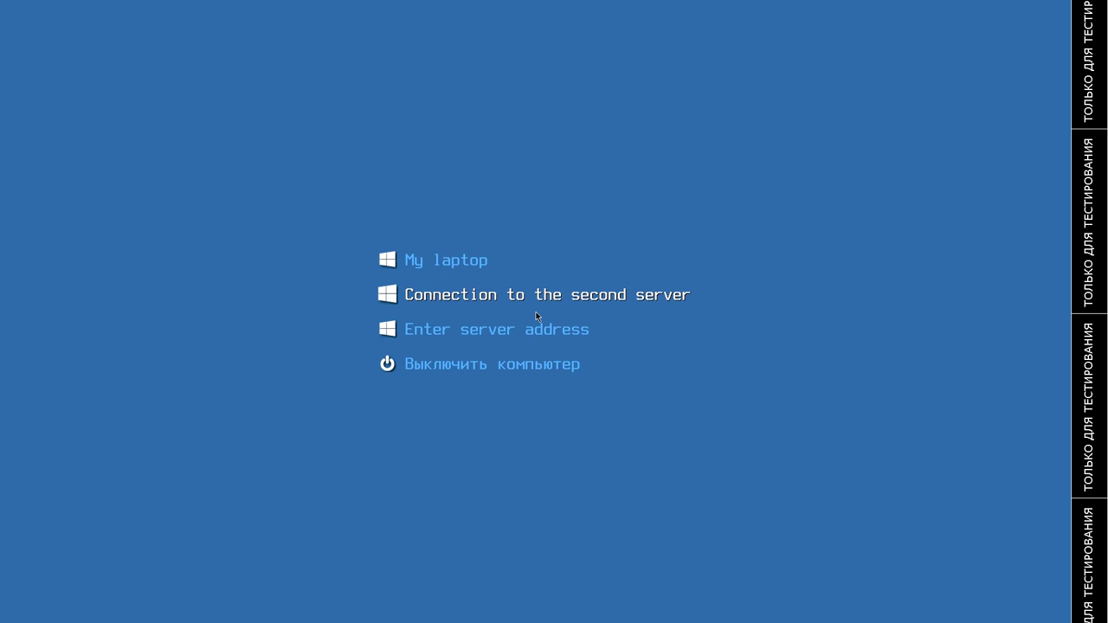
{"action": "key", "text": "Return"}
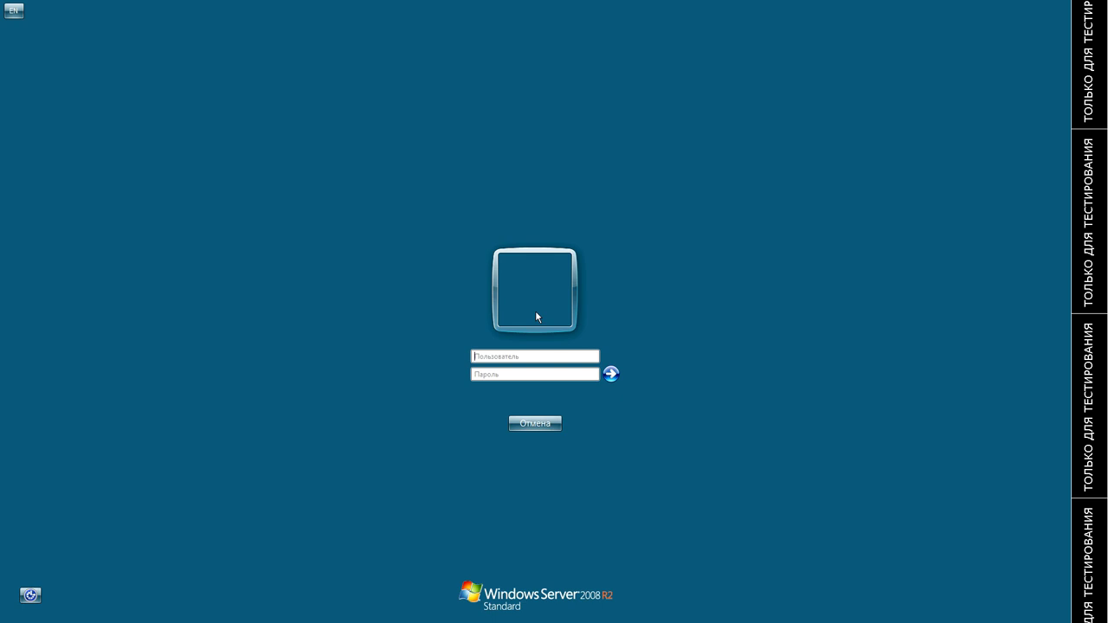
Step: Sign in to Windows Server 2008 R2 with the user's account name and password
{"action": "type", "text": "•••••••••"}
{"action": "key", "text": "Return"}
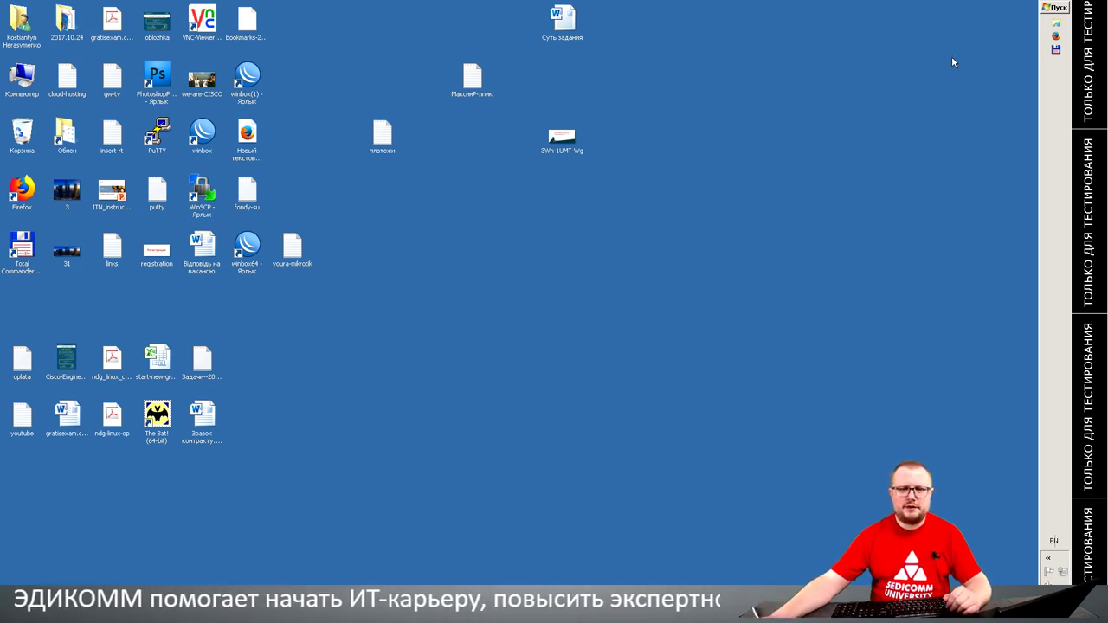
Step: Launch Firefox in the remote session and load blog.sedicomm.com
{"action": "left_click", "coordinate": [1055, 37]}
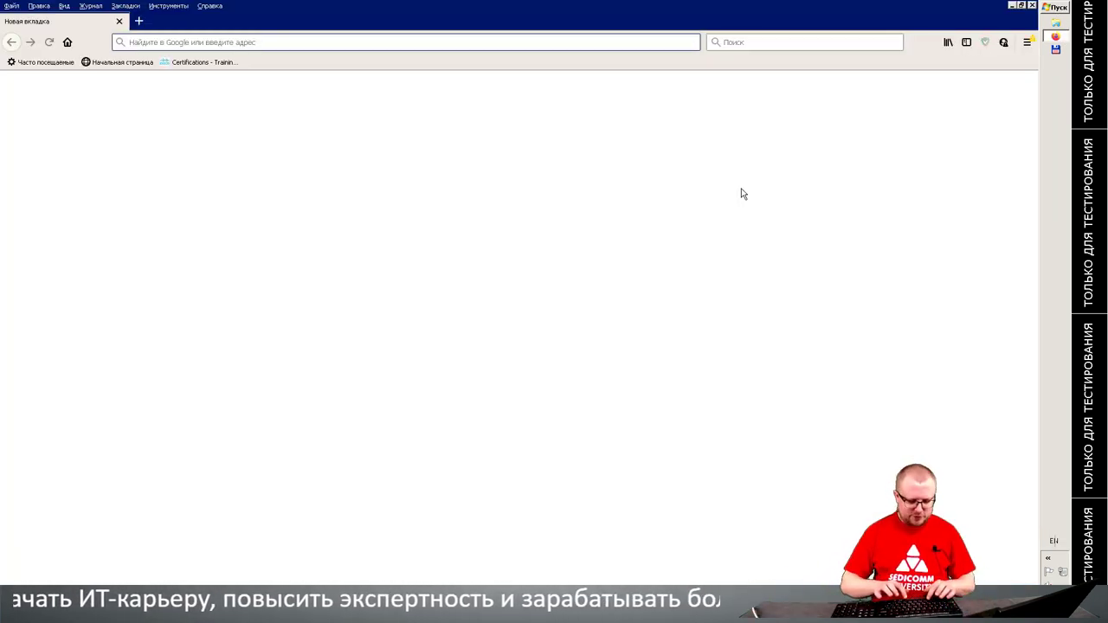
{"action": "type", "text": "blog.sedic"}
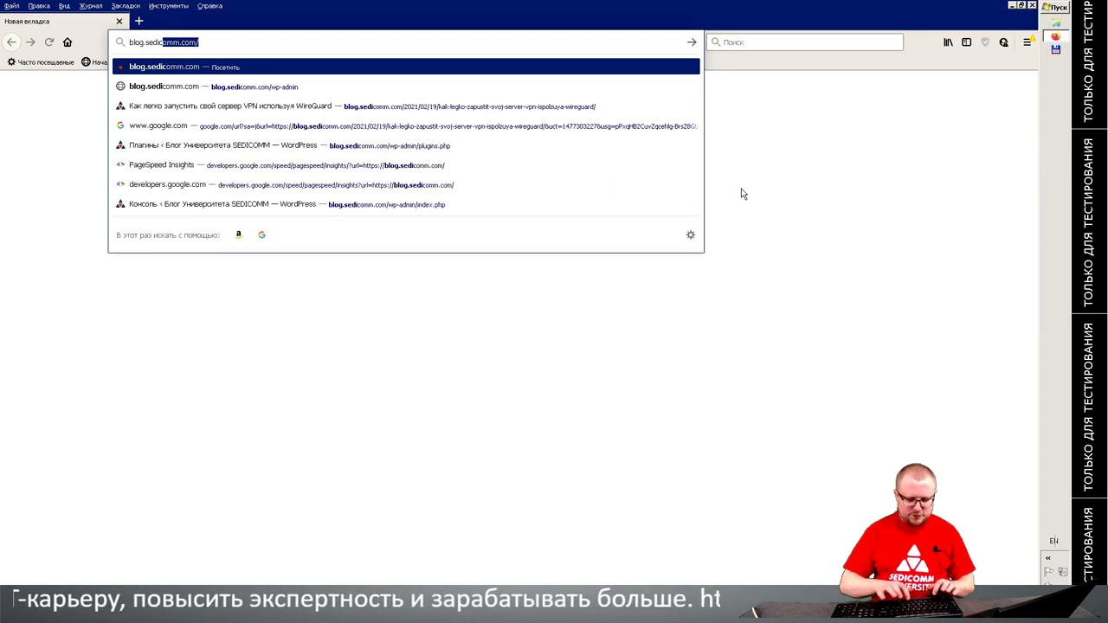
{"action": "type", "text": "omm.com"}
{"action": "key", "text": "Return"}
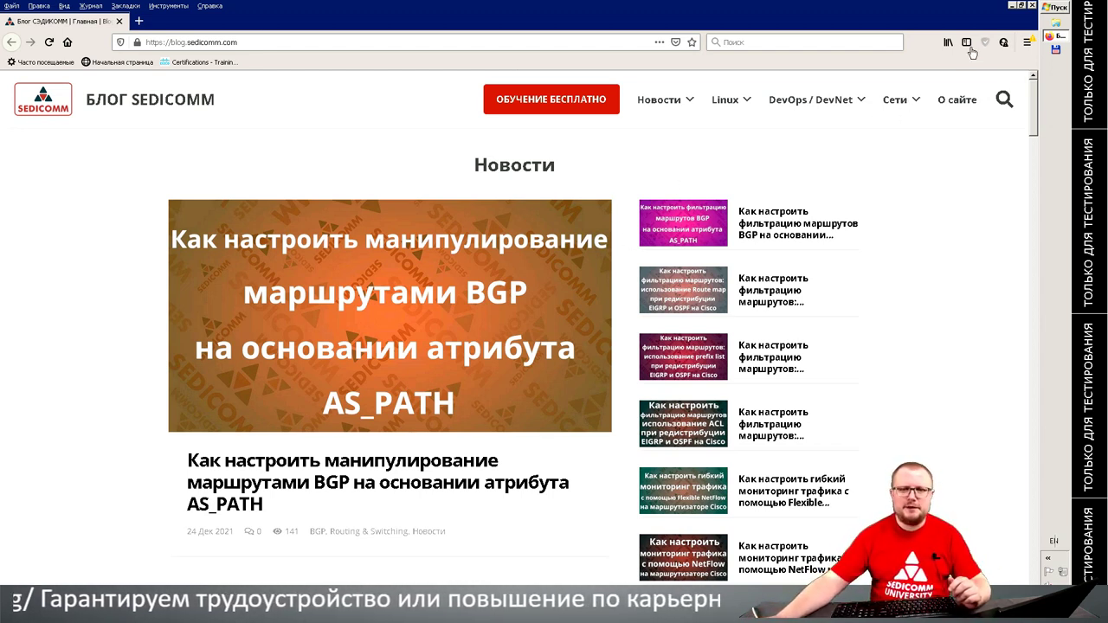
Step: Open a Libraries Explorer window from the Start menu, then dismiss the Start menu
{"action": "left_click", "coordinate": [1062, 8]}
{"action": "left_click", "coordinate": [1065, 7]}
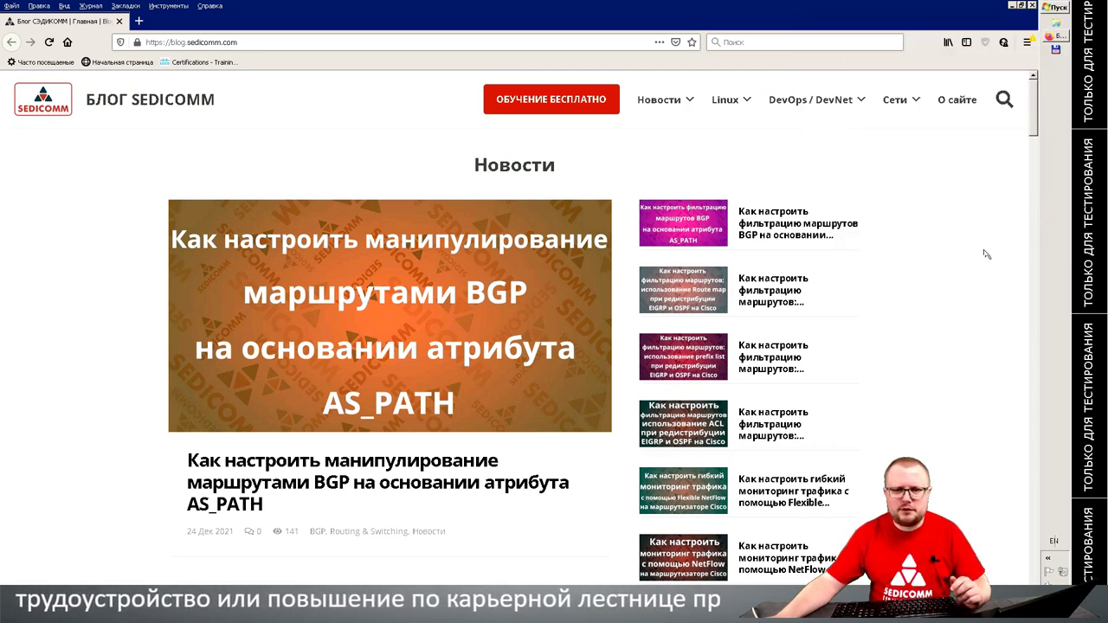
{"action": "left_click", "coordinate": [1056, 22]}
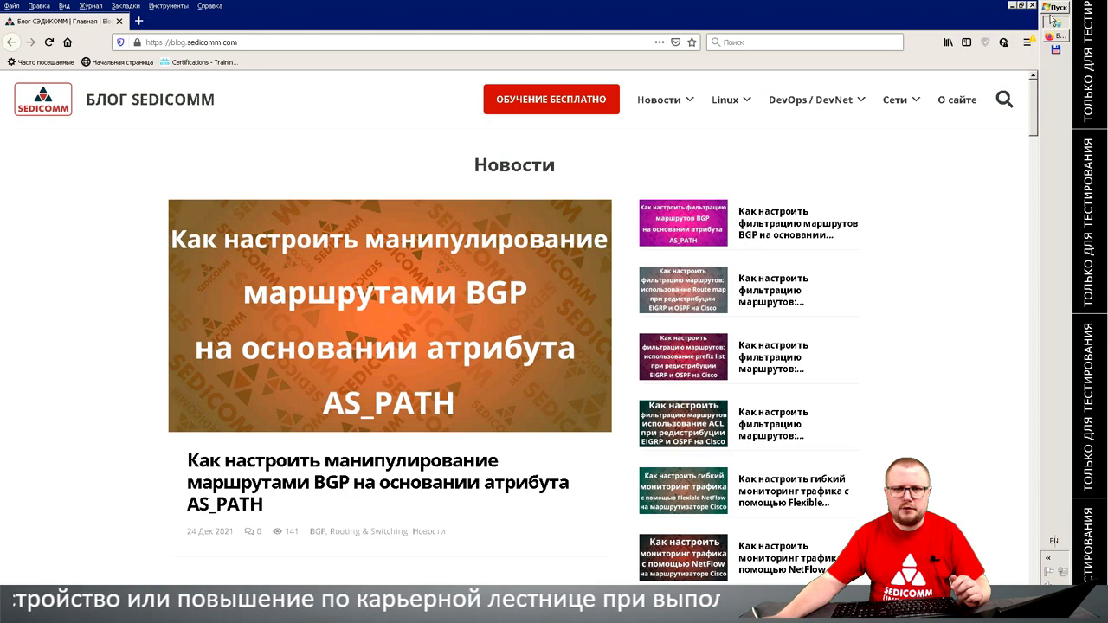
{"action": "left_click", "coordinate": [1061, 7]}
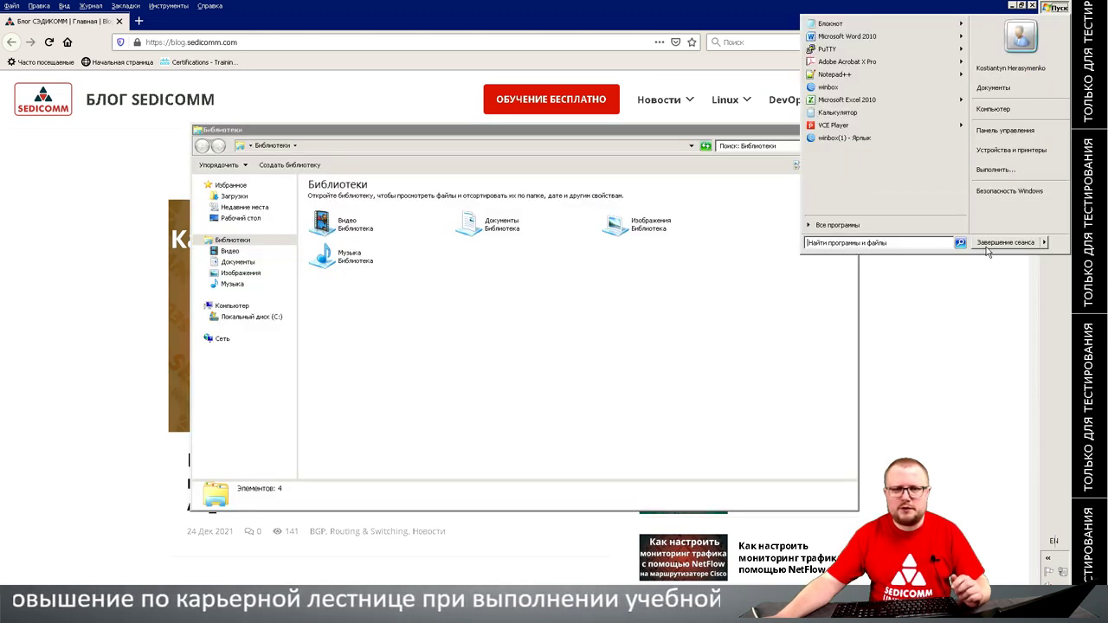
{"action": "left_click", "coordinate": [988, 252]}
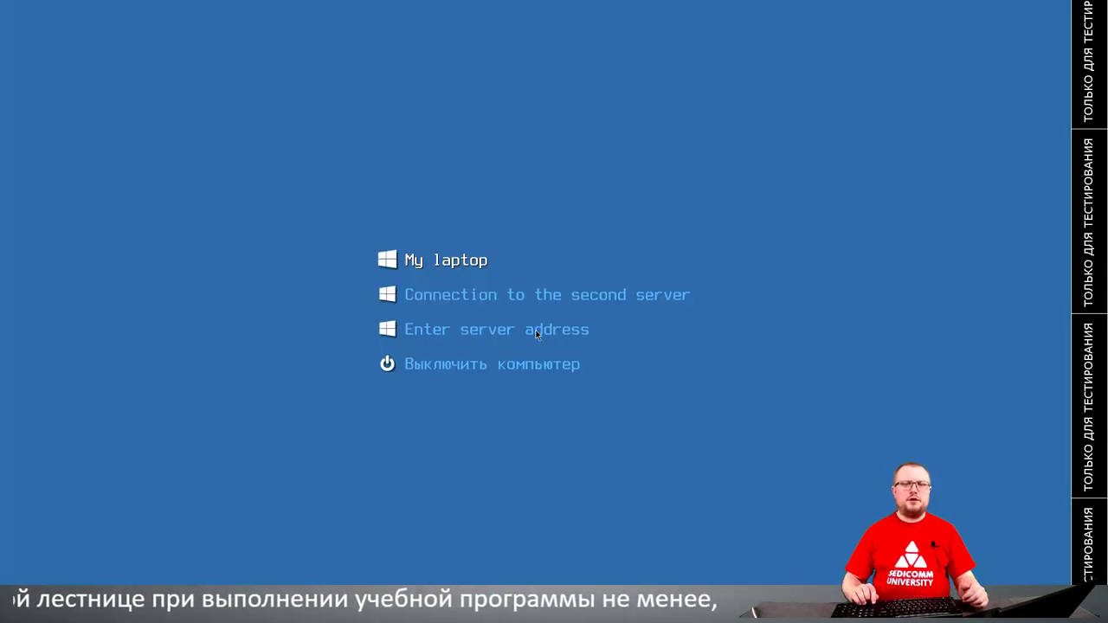
Step: Select the My laptop entry in the boot menu and start that connection
{"action": "key", "text": "Down"}
{"action": "key", "text": "Down"}
{"action": "key", "text": "Down"}
{"action": "key", "text": "Up"}
{"action": "key", "text": "Up"}
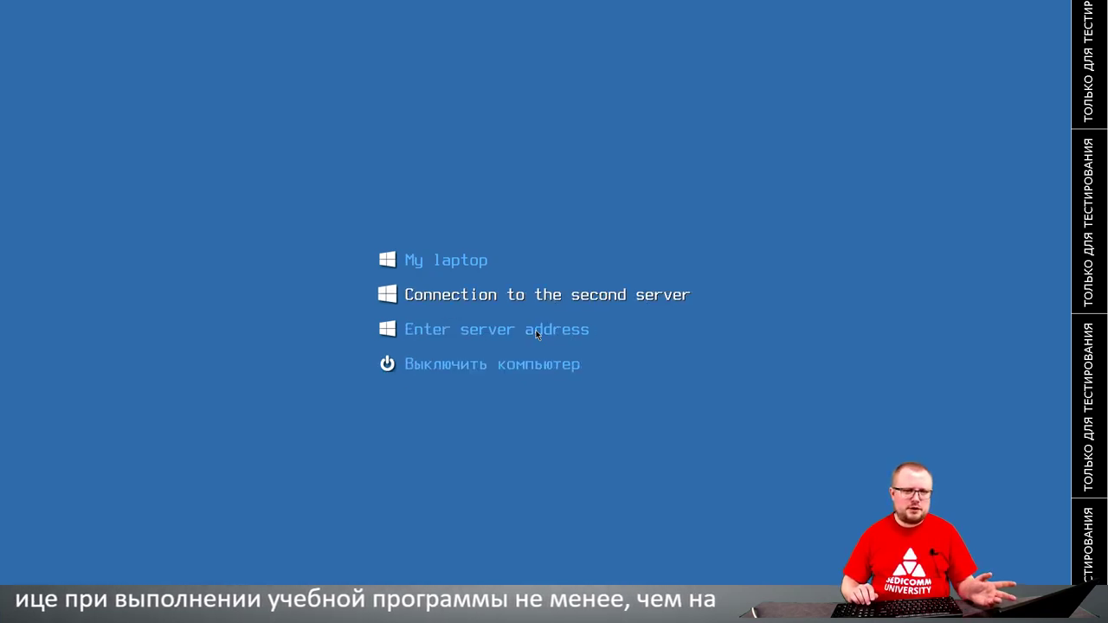
{"action": "key", "text": "Down"}
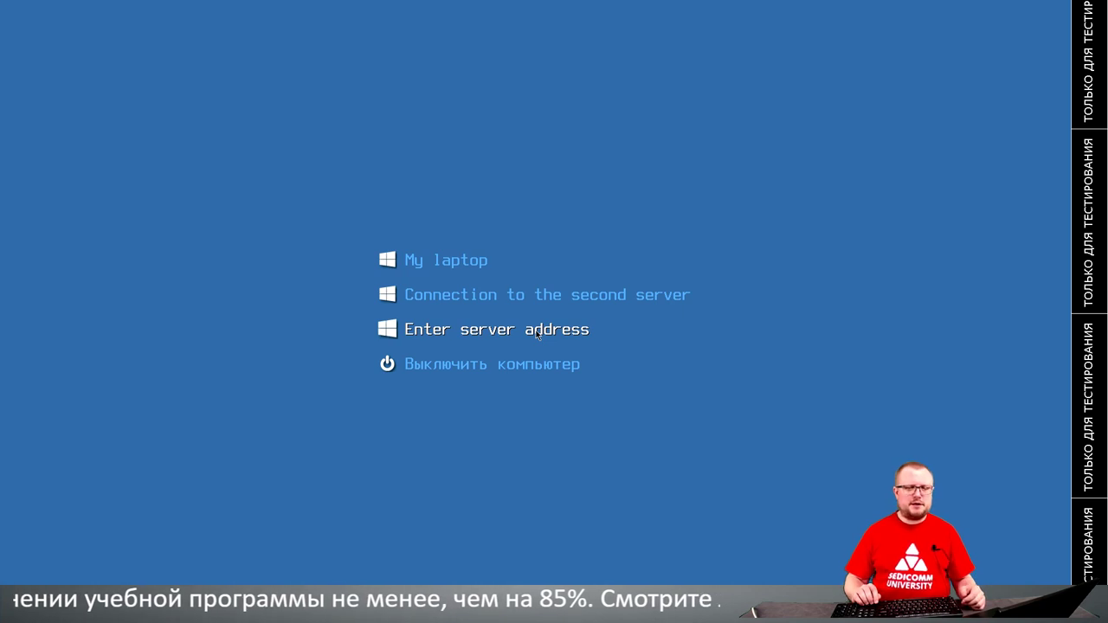
{"action": "key", "text": "Down"}
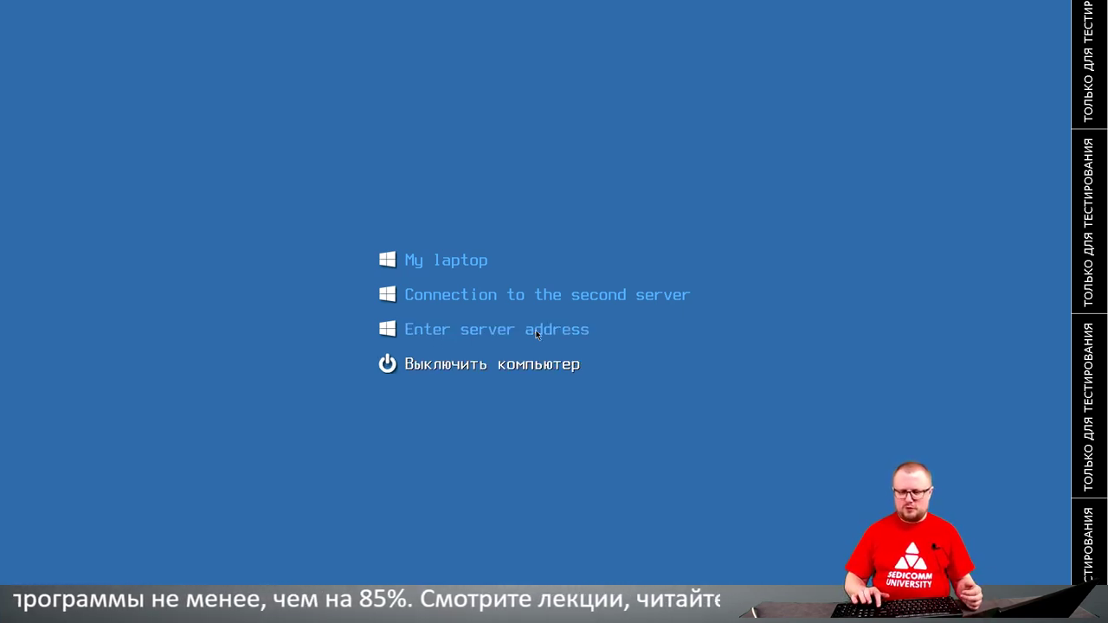
{"action": "key", "text": "Down"}
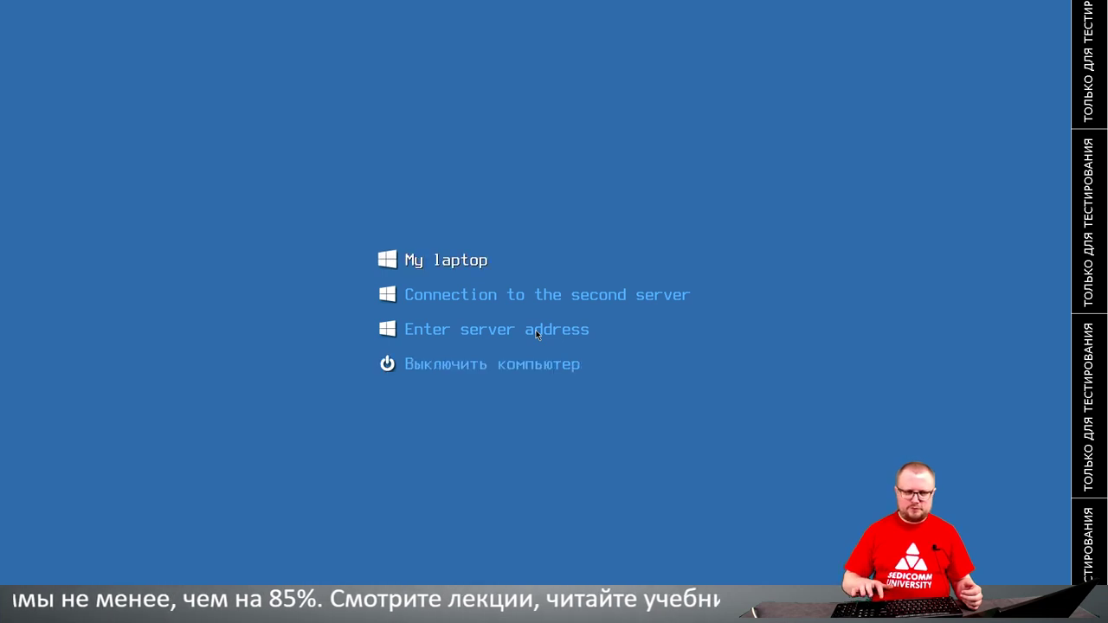
{"action": "key", "text": "Return"}
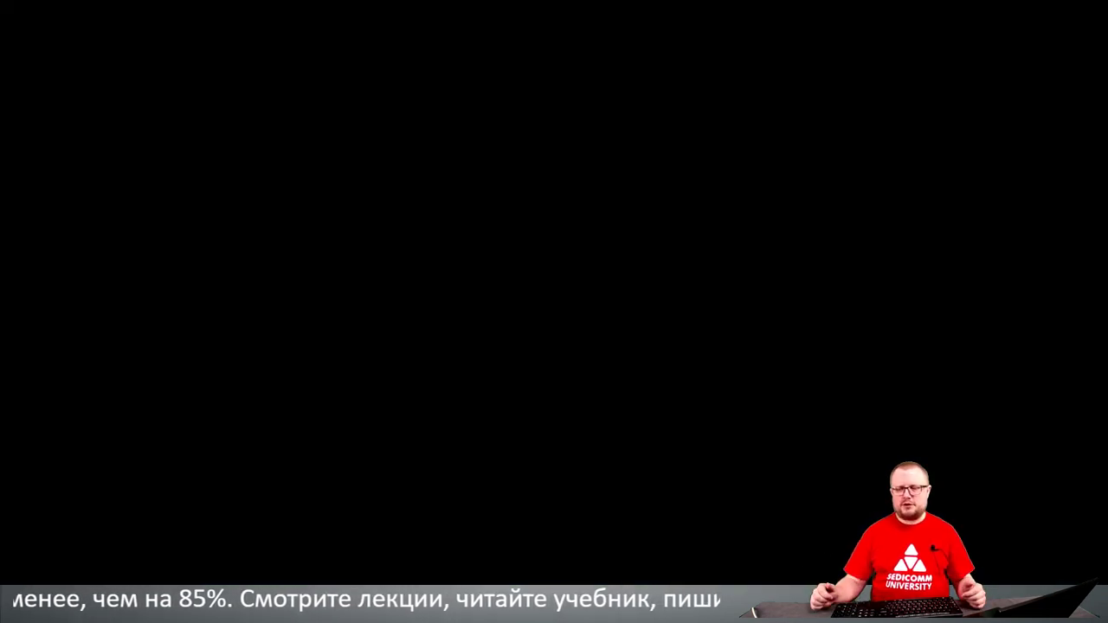